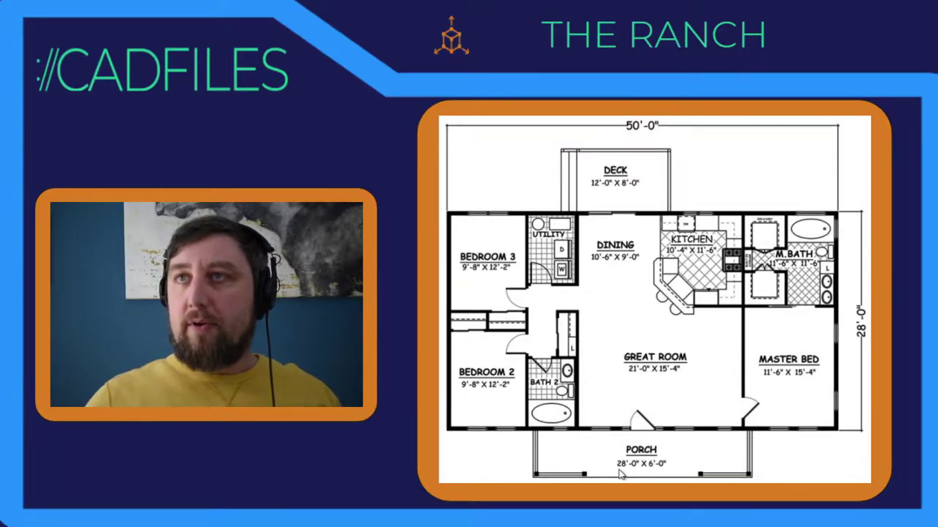
Underline the porch's 28'-0" X 6'-0" and deck's 12'-0" X 8'-0" sizes on the floor plan
{"action": "left_click_drag", "start_coordinate": [614, 471], "coordinate": [663, 474]}
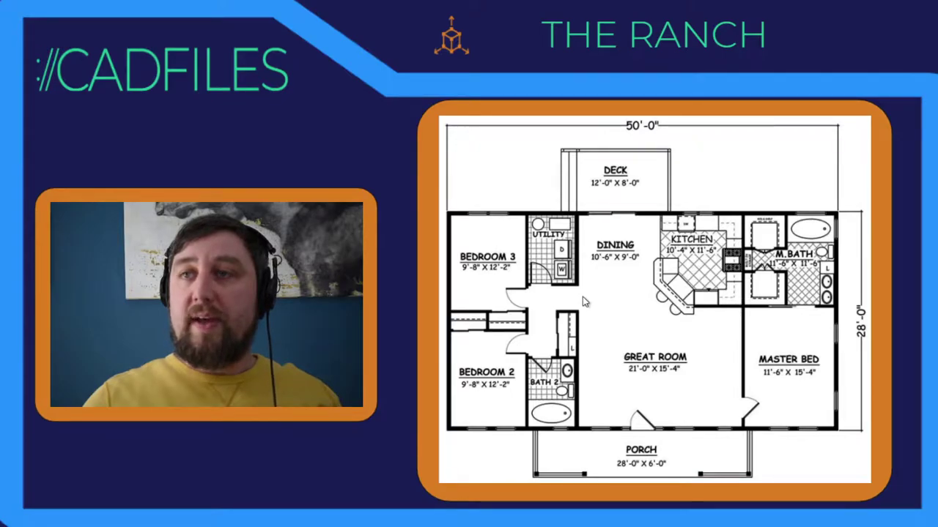
{"action": "left_click_drag", "start_coordinate": [616, 471], "coordinate": [668, 470]}
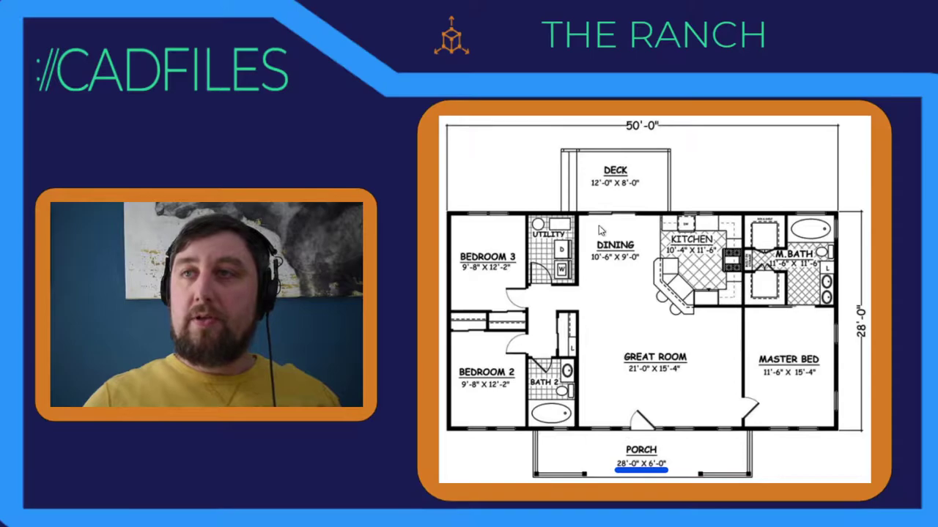
{"action": "left_click_drag", "start_coordinate": [588, 190], "coordinate": [640, 190]}
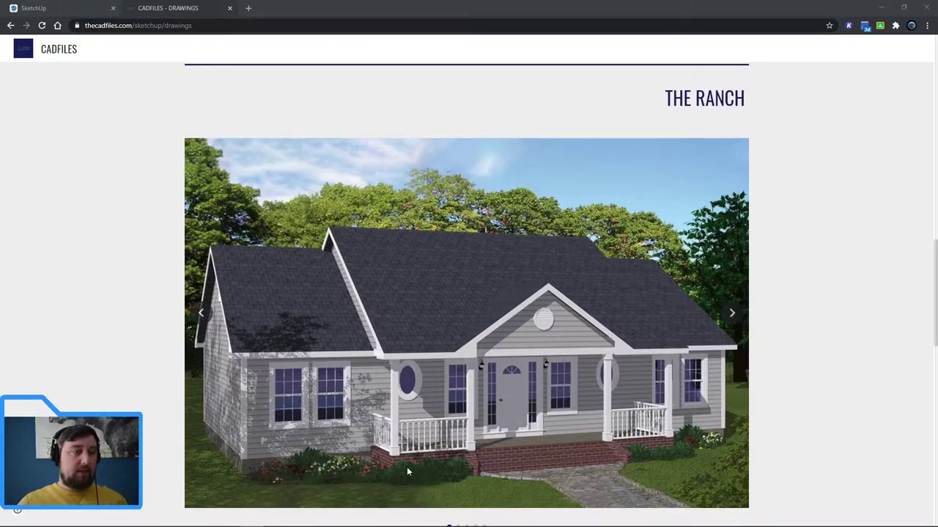
Step through The Ranch's front, left and rear elevations, then switch to the SketchUp model
{"action": "left_click", "coordinate": [732, 322]}
{"action": "left_click", "coordinate": [733, 320]}
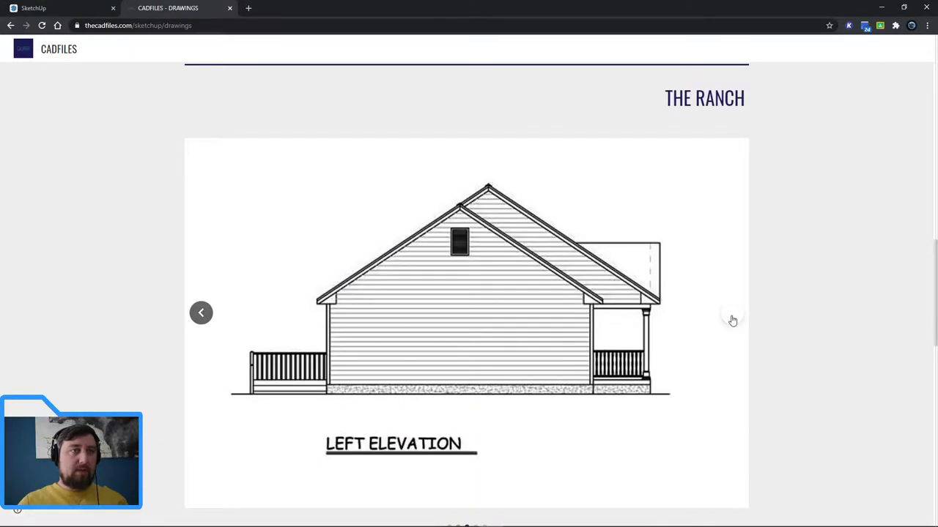
{"action": "left_click", "coordinate": [733, 320]}
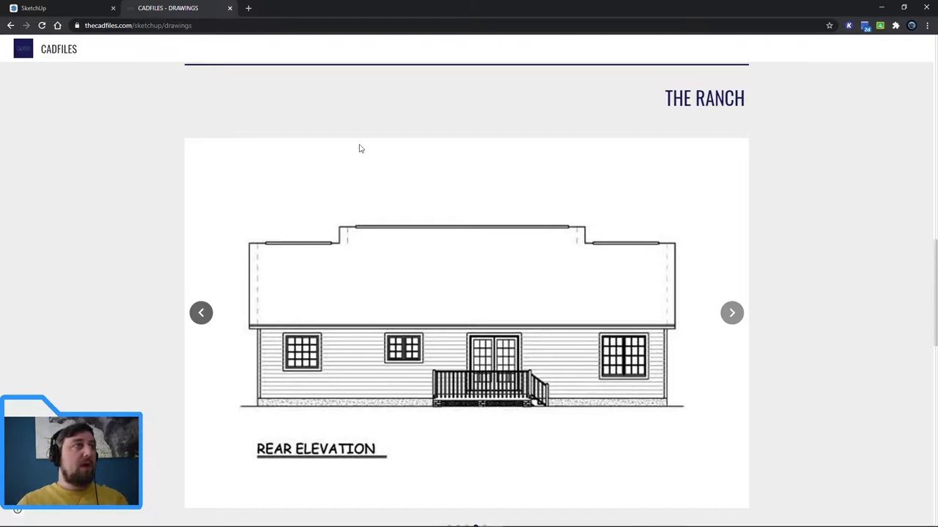
{"action": "left_click", "coordinate": [41, 7]}
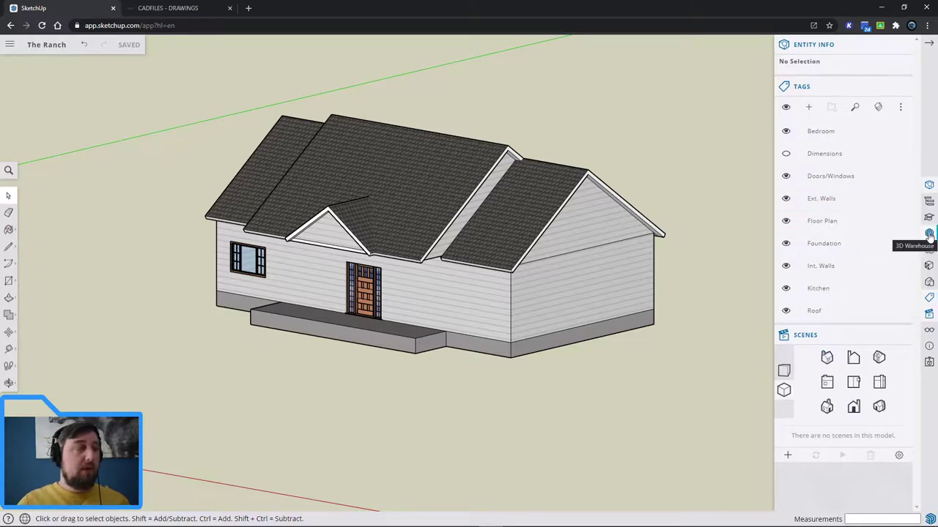
Orbit to the house's right gable and zoom in on the side wall's windows and door
{"action": "middle_click_drag", "start_coordinate": [703, 307], "coordinate": [482, 308]}
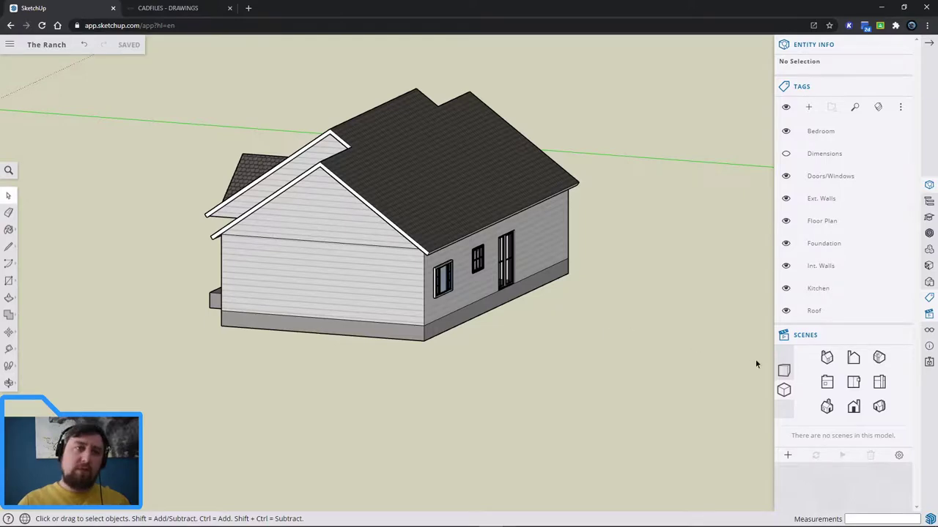
{"action": "scroll", "coordinate": [607, 343], "scroll_direction": "up", "scroll_amount": 3}
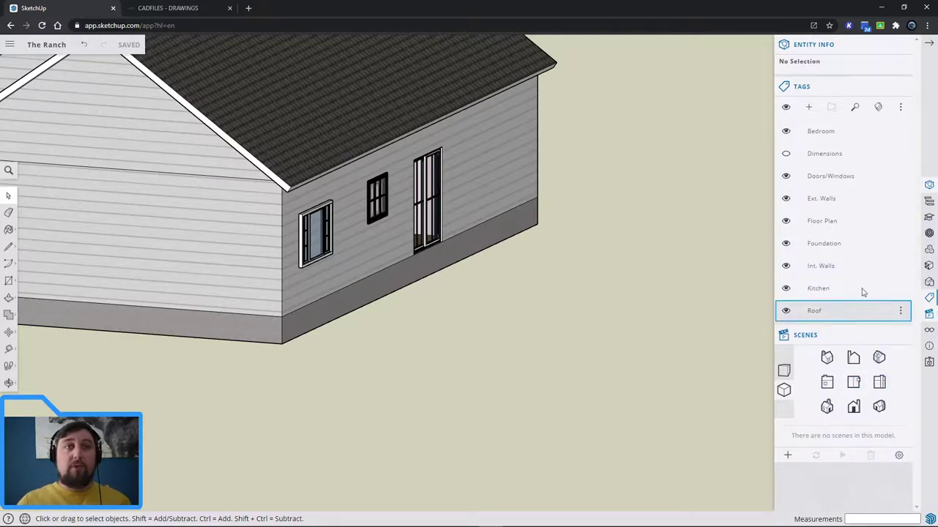
Create a new tag named 'Deck&Porch' in the Tags panel
{"action": "left_click", "coordinate": [805, 107]}
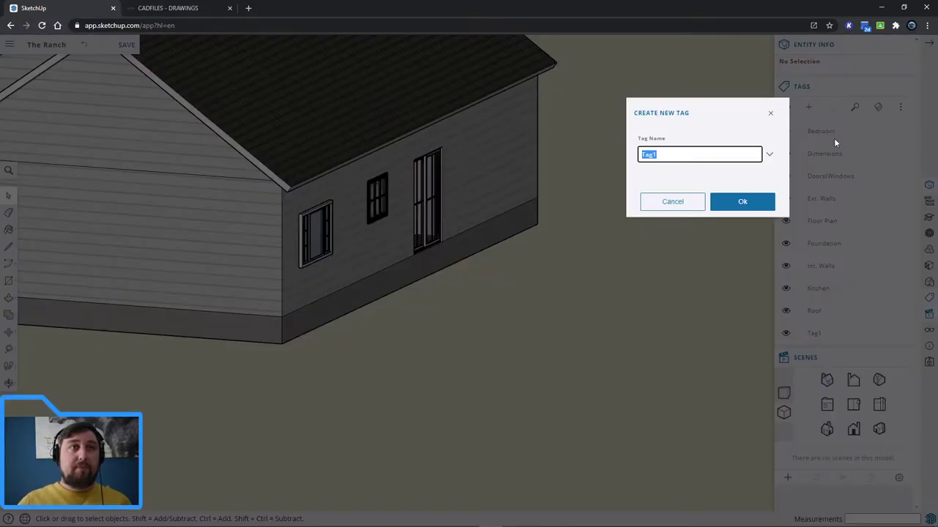
{"action": "type", "text": "Deck&Porch"}
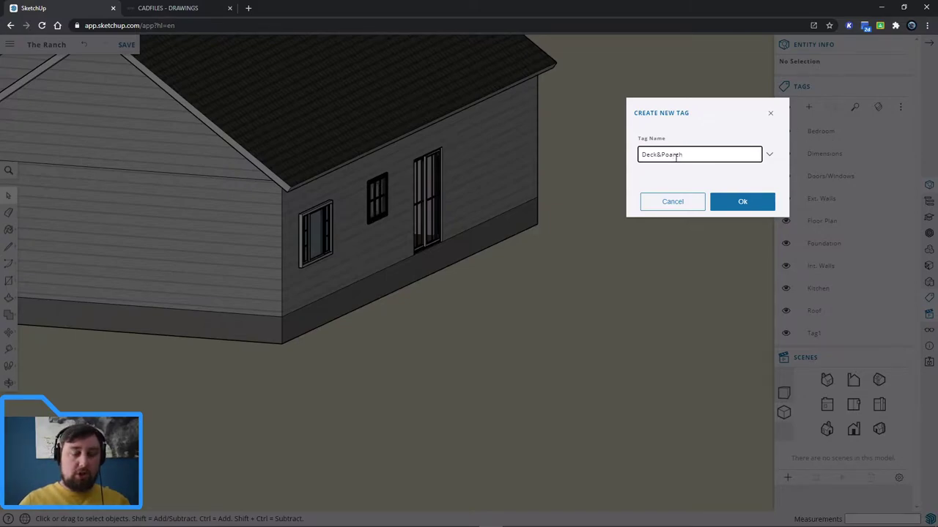
{"action": "left_click", "coordinate": [735, 202]}
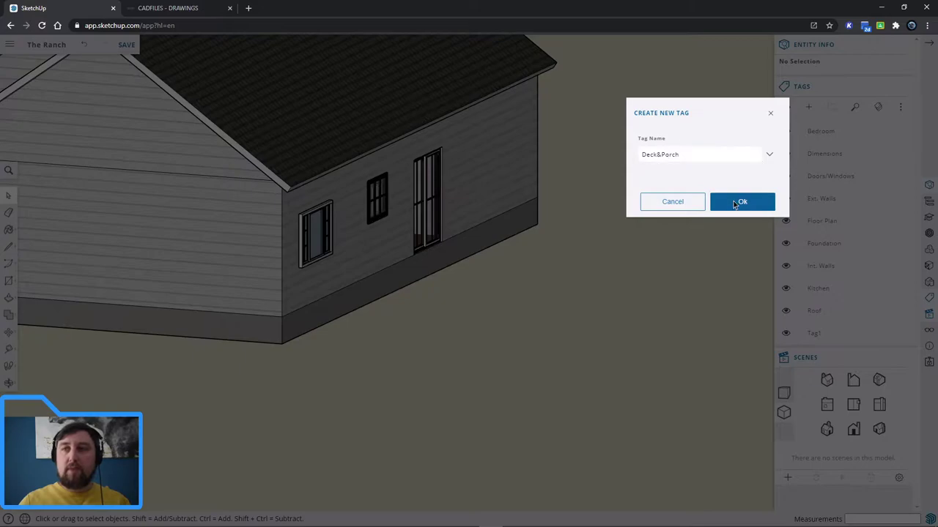
{"action": "left_click", "coordinate": [733, 200]}
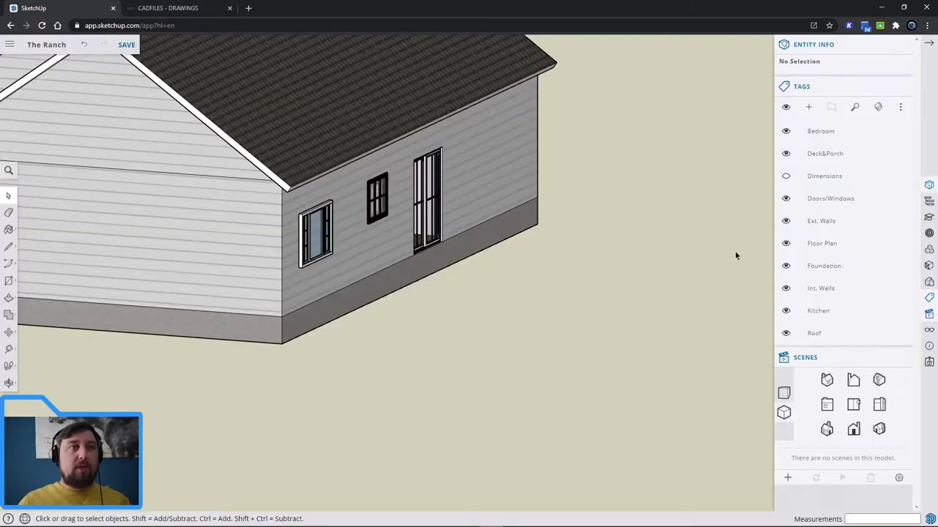
From a side elevation view, draw a 2 by 6 rectangle on empty ground beside the house
{"action": "left_click", "coordinate": [8, 280]}
{"action": "left_click", "coordinate": [855, 404]}
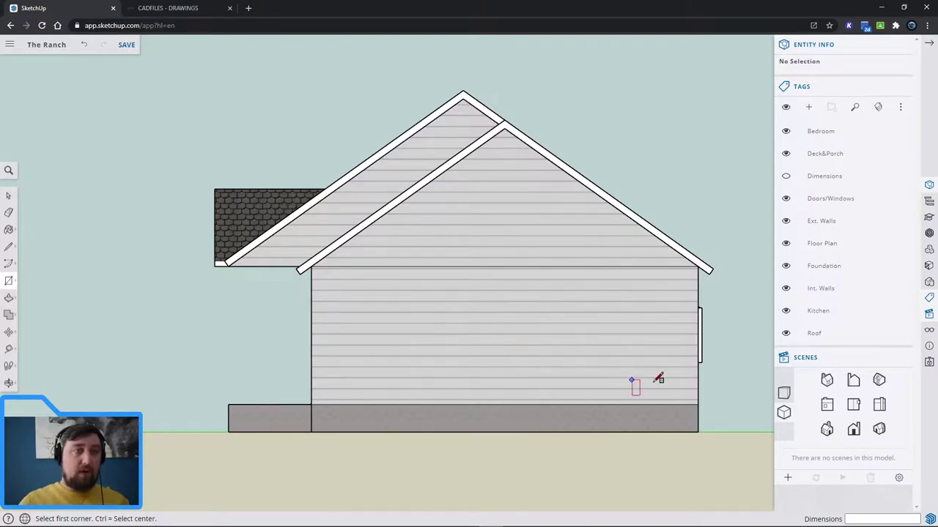
{"action": "middle_click_drag", "start_coordinate": [726, 371], "coordinate": [478, 381], "text": "shift"}
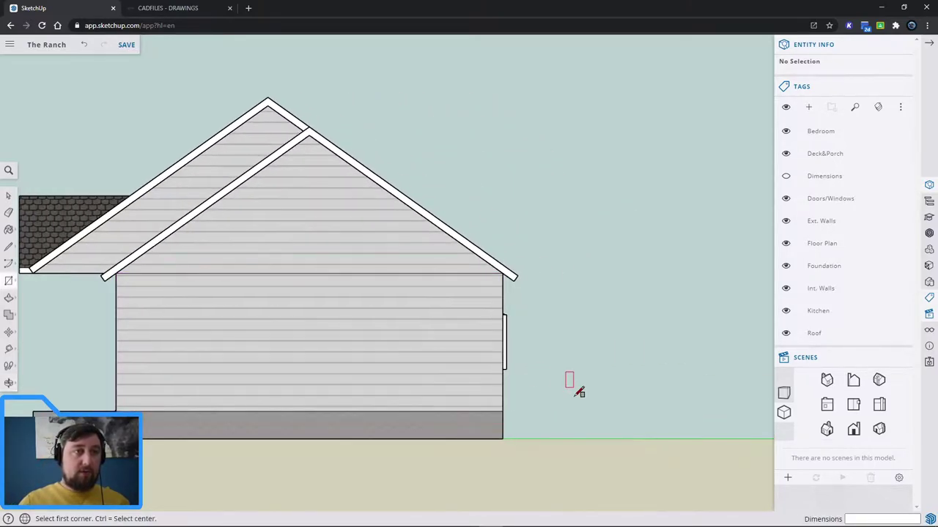
{"action": "left_click", "coordinate": [589, 406]}
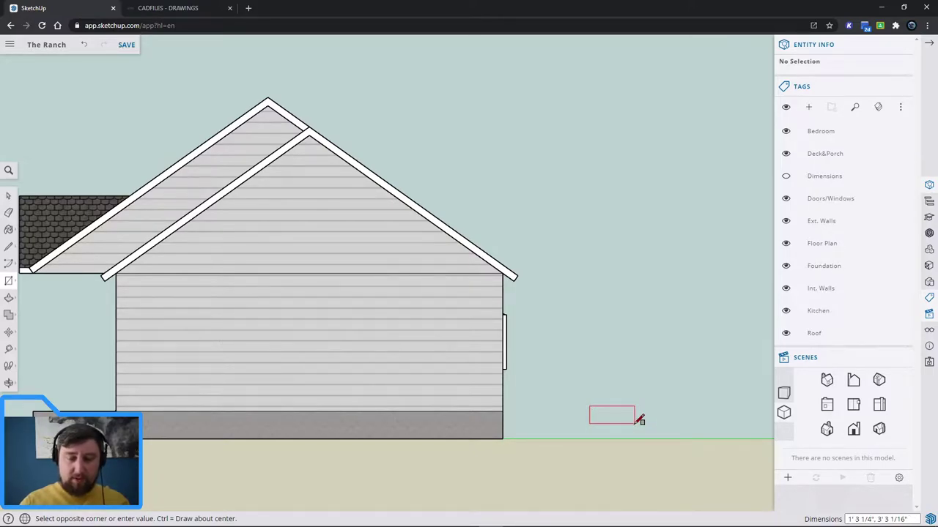
{"action": "type", "text": "2.6"}
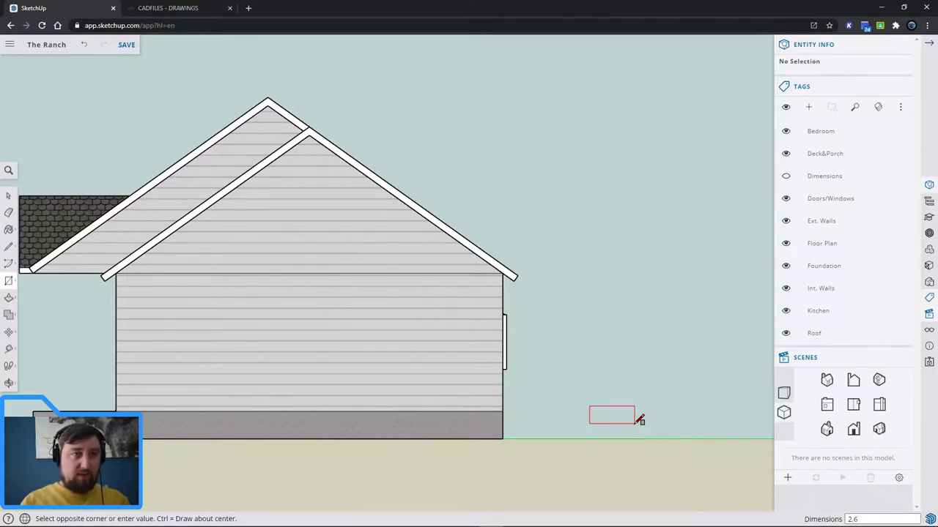
{"action": "key", "text": "Return"}
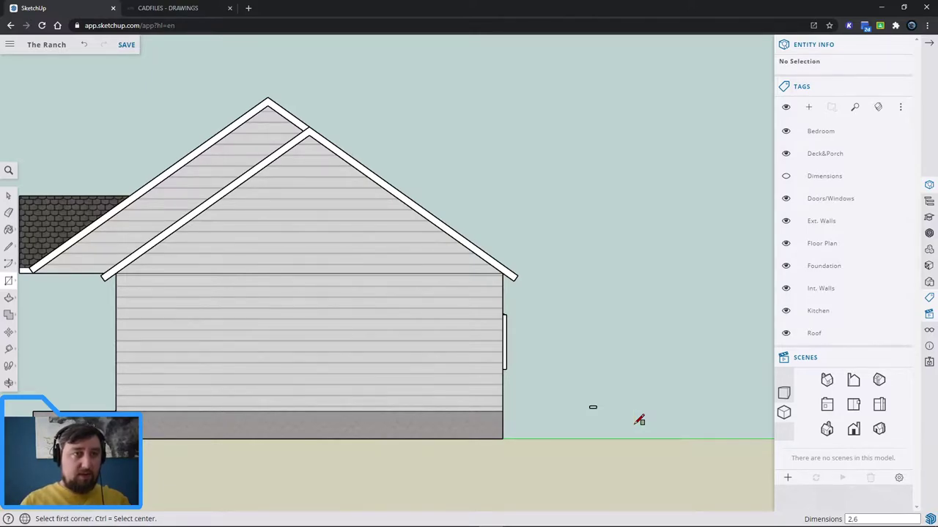
{"action": "scroll", "coordinate": [639, 420], "scroll_direction": "up", "scroll_amount": 6}
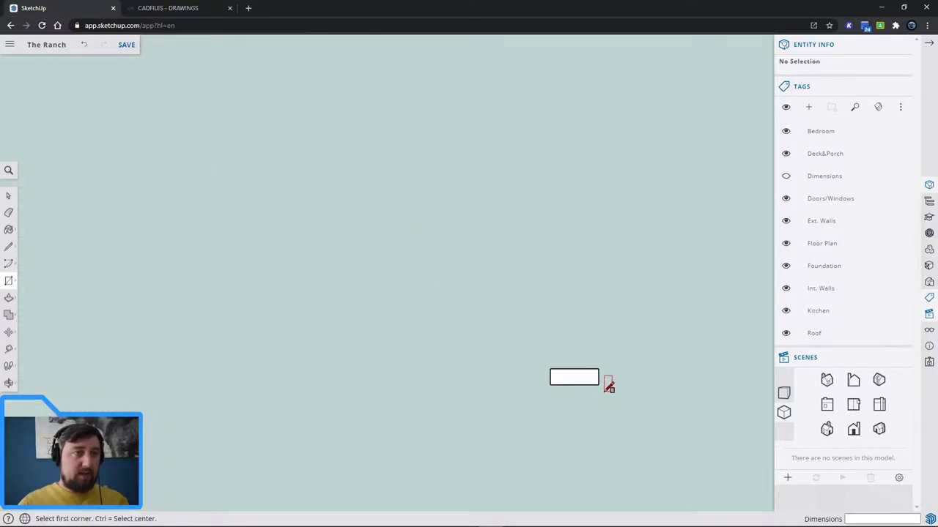
{"action": "scroll", "coordinate": [637, 395], "scroll_direction": "down", "scroll_amount": 5}
{"action": "scroll", "coordinate": [608, 410], "scroll_direction": "up", "scroll_amount": 5}
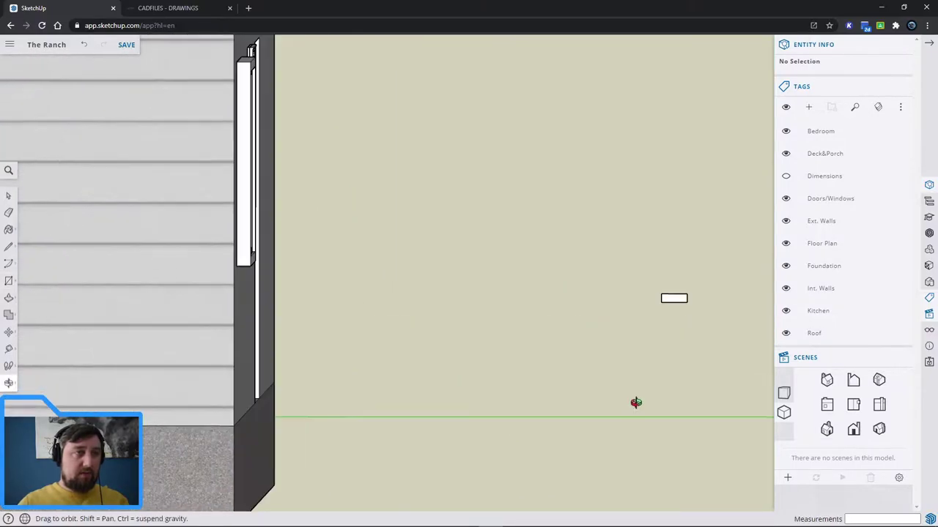
{"action": "scroll", "coordinate": [631, 354], "scroll_direction": "down", "scroll_amount": 2}
{"action": "scroll", "coordinate": [649, 345], "scroll_direction": "down", "scroll_amount": 3}
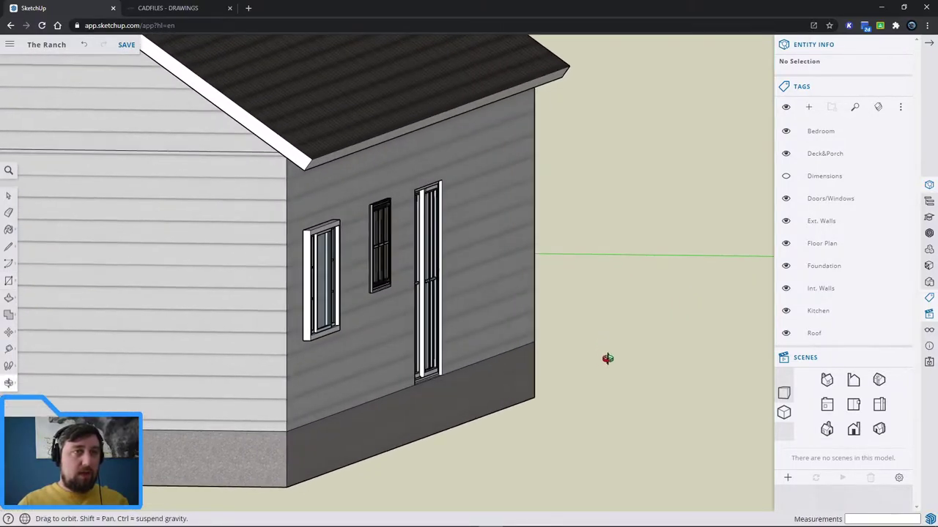
{"action": "scroll", "coordinate": [679, 344], "scroll_direction": "down", "scroll_amount": 3}
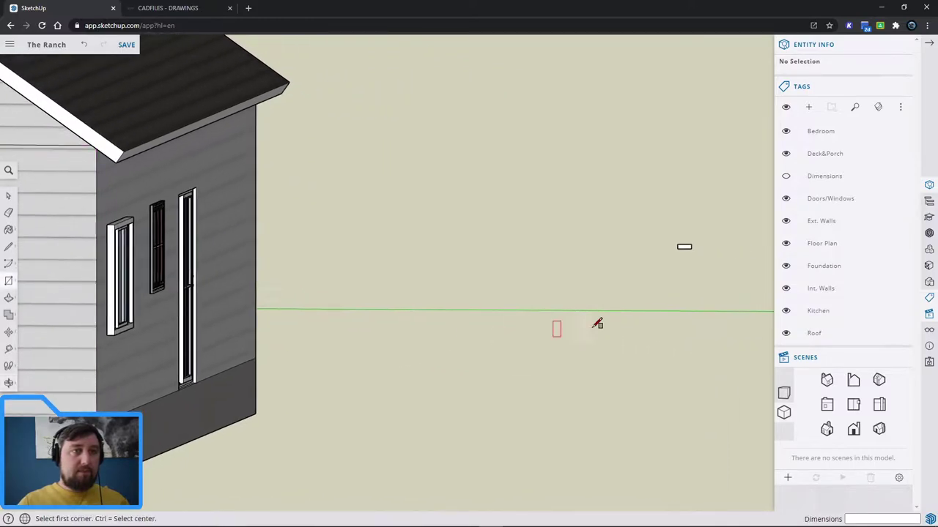
Push/pull the small rectangle out 12' into a long board
{"action": "key", "text": "p"}
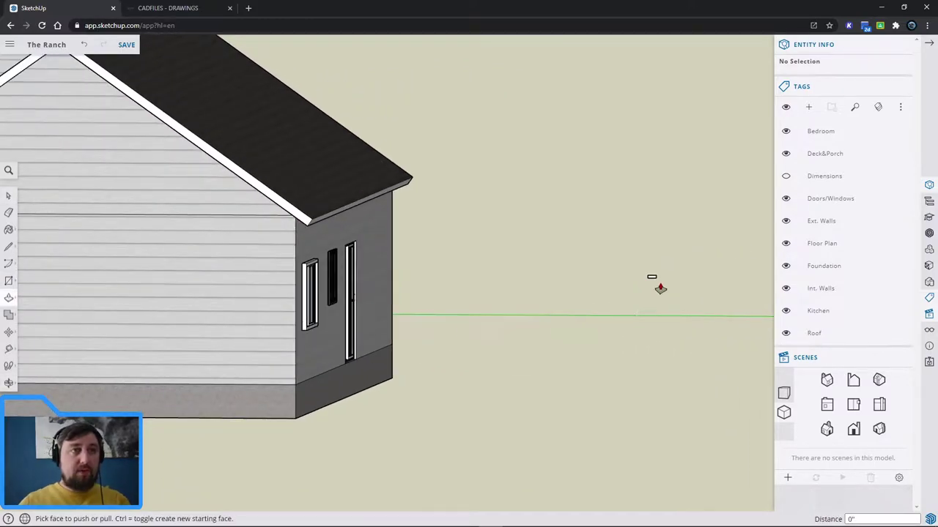
{"action": "left_click_drag", "start_coordinate": [652, 281], "coordinate": [569, 397]}
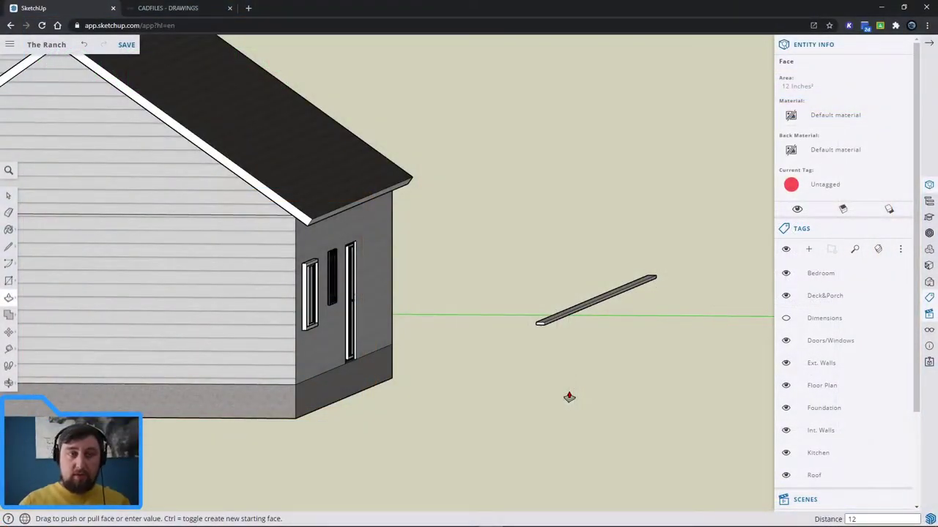
{"action": "key", "text": "Escape"}
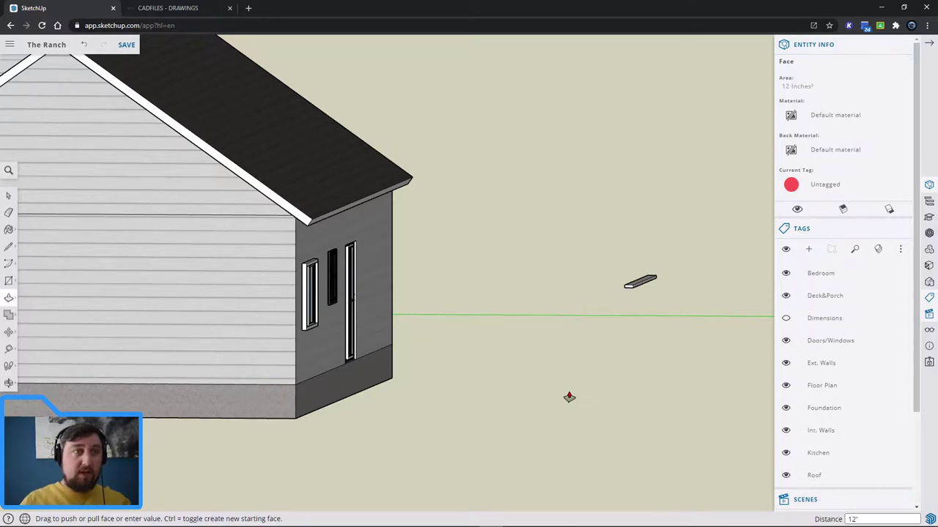
{"action": "key", "text": "o"}
{"action": "left_click_drag", "start_coordinate": [652, 297], "coordinate": [662, 299]}
{"action": "key", "text": "space"}
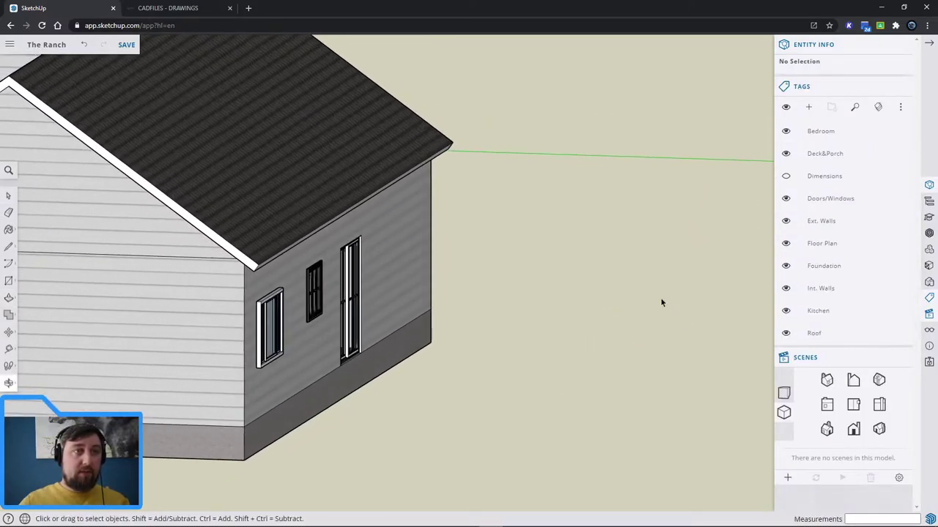
{"action": "middle_click_drag", "start_coordinate": [705, 264], "coordinate": [630, 214]}
{"action": "scroll", "coordinate": [630, 215], "scroll_direction": "up", "scroll_amount": 3}
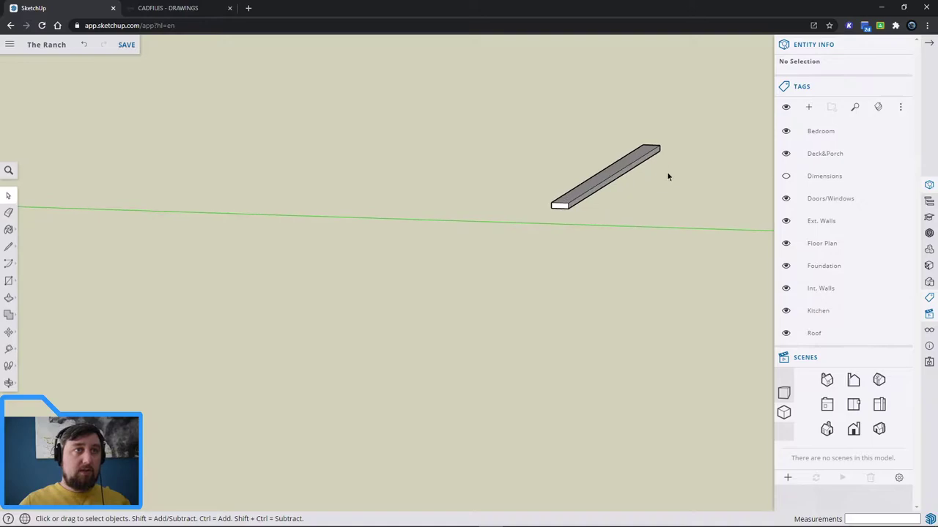
Paint the board's faces and front end with the Wood_Lumber_ButtJoined material
{"action": "left_click", "coordinate": [928, 268]}
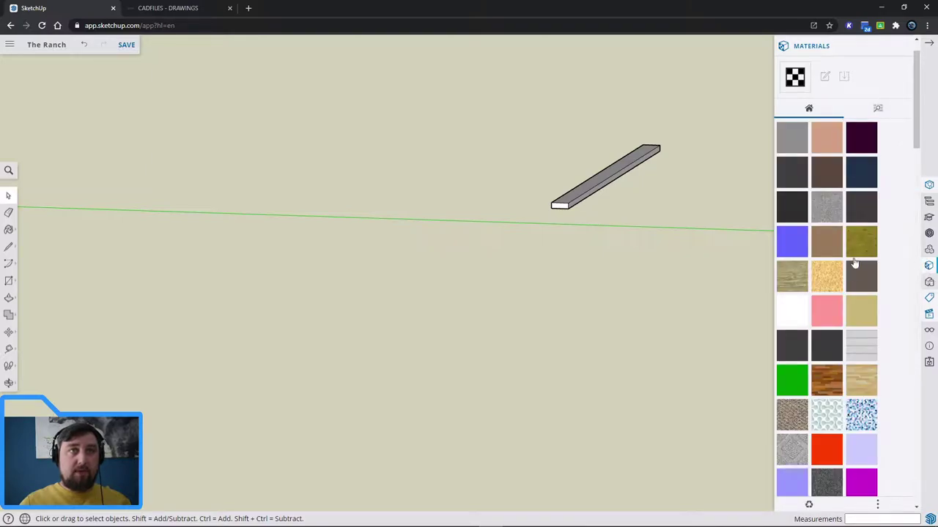
{"action": "left_click", "coordinate": [794, 278]}
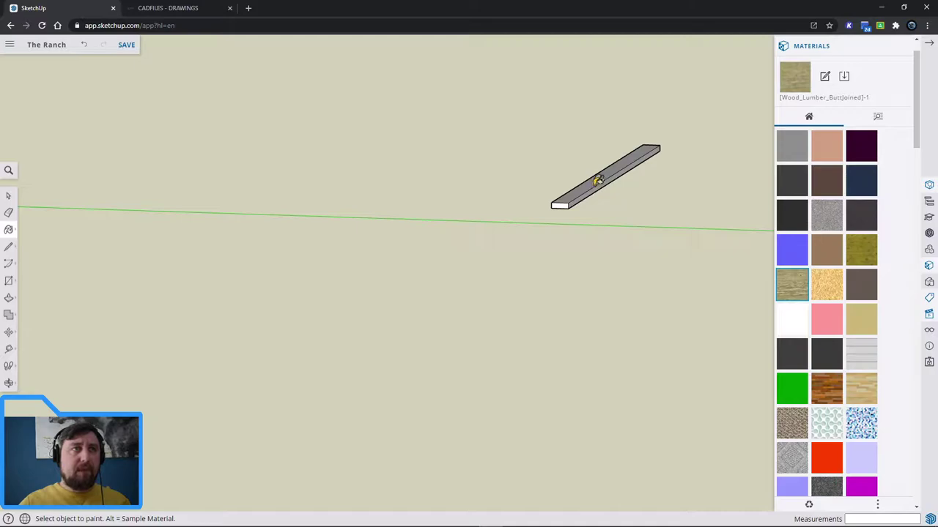
{"action": "left_click", "coordinate": [596, 179]}
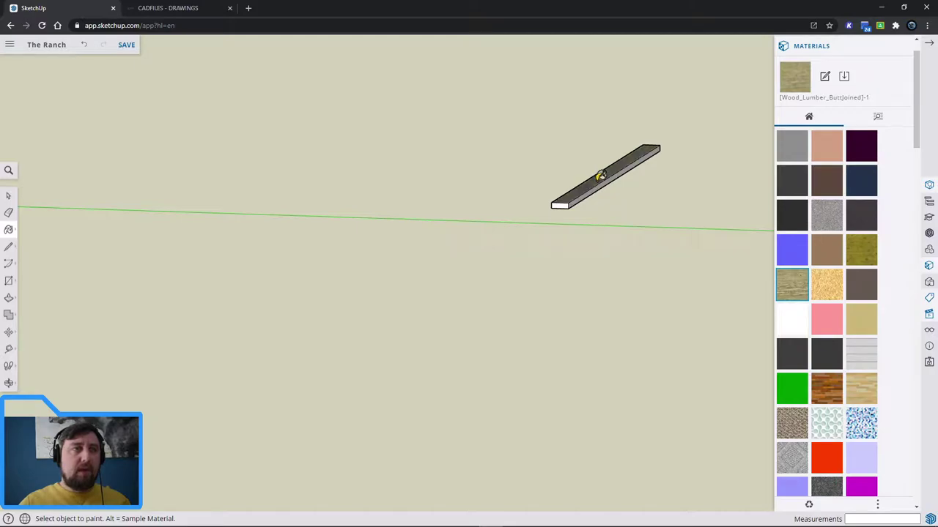
{"action": "left_click", "coordinate": [561, 205]}
Orbit around the board to inspect its wood finish from several angles
{"action": "middle_click_drag", "start_coordinate": [630, 203], "coordinate": [649, 213]}
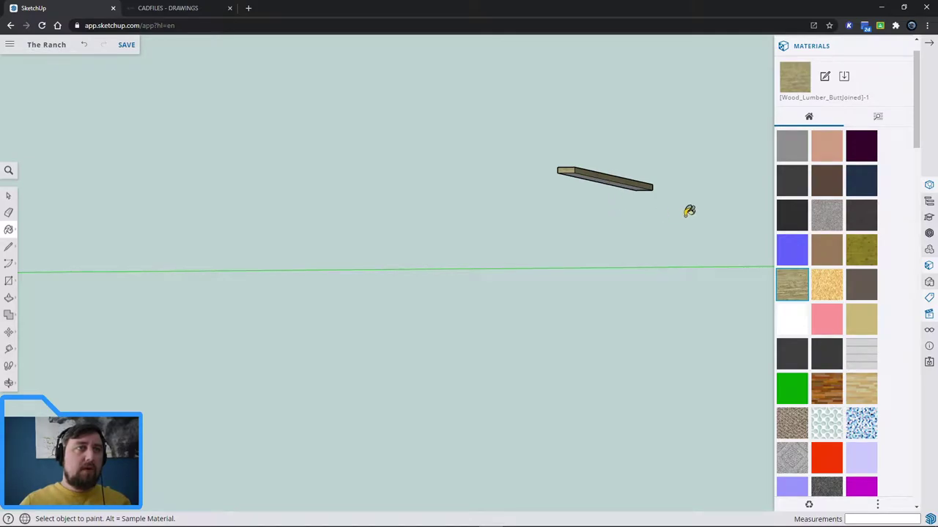
{"action": "middle_click_drag", "start_coordinate": [561, 203], "coordinate": [548, 201]}
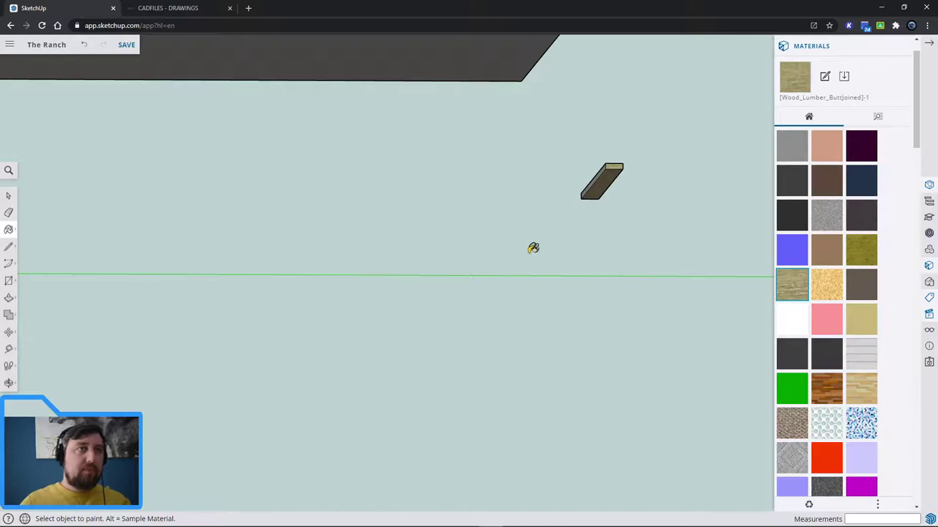
{"action": "middle_click_drag", "start_coordinate": [646, 199], "coordinate": [649, 188]}
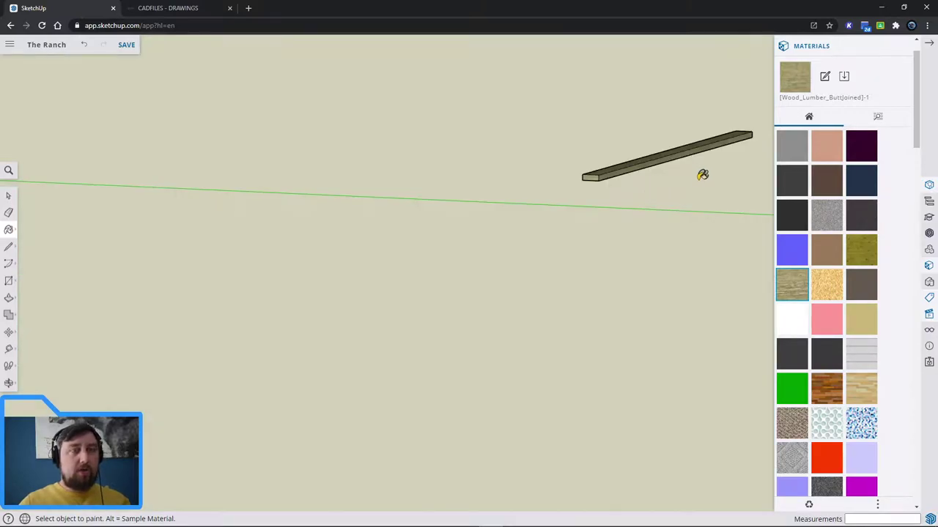
{"action": "middle_click_drag", "start_coordinate": [701, 174], "coordinate": [496, 215]}
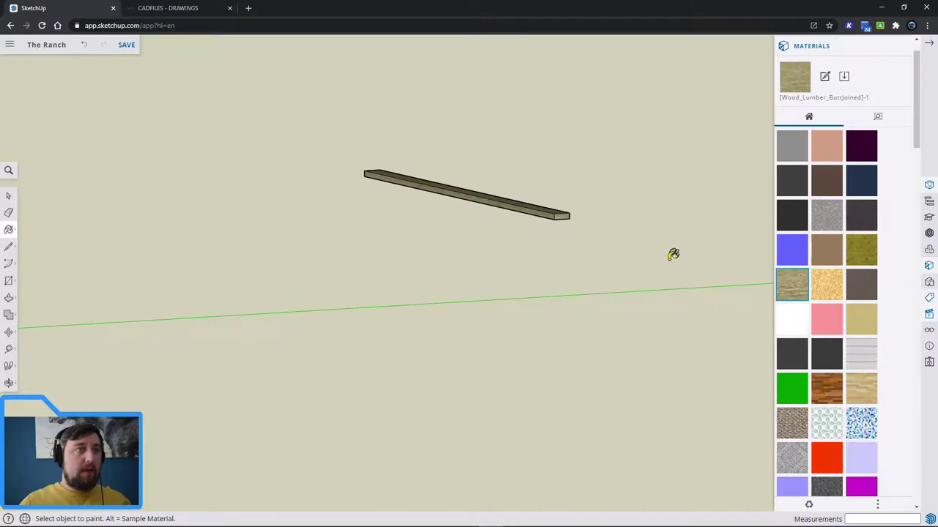
{"action": "mouse_move", "coordinate": [484, 259]}
{"action": "middle_mouse_down"}
{"action": "mouse_move", "coordinate": [433, 252]}
{"action": "mouse_move", "coordinate": [655, 242]}
{"action": "mouse_move", "coordinate": [501, 256]}
{"action": "mouse_move", "coordinate": [517, 228]}
{"action": "middle_mouse_up"}
{"action": "key", "text": "space"}
{"action": "scroll", "coordinate": [517, 229], "scroll_direction": "down", "scroll_amount": 2}
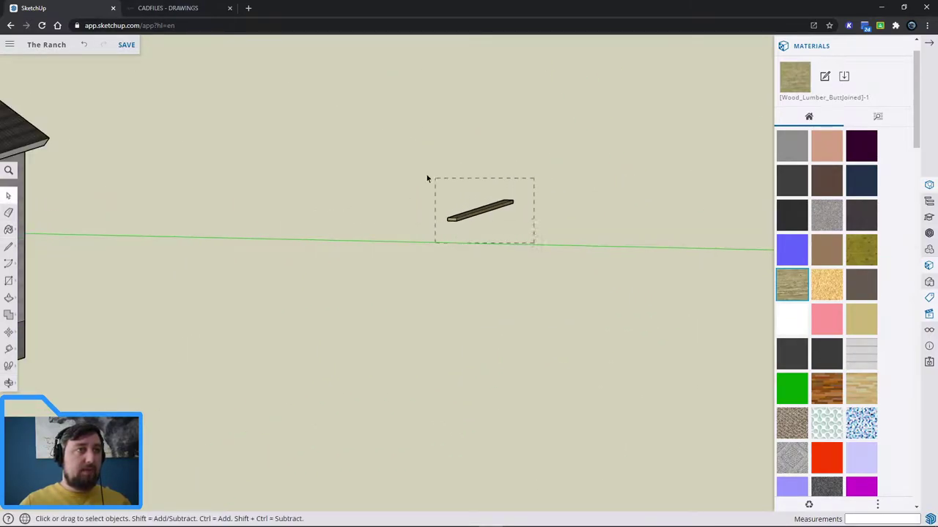
Make the wood board into a group
{"action": "left_click_drag", "start_coordinate": [427, 178], "coordinate": [404, 167]}
{"action": "right_click", "coordinate": [473, 215]}
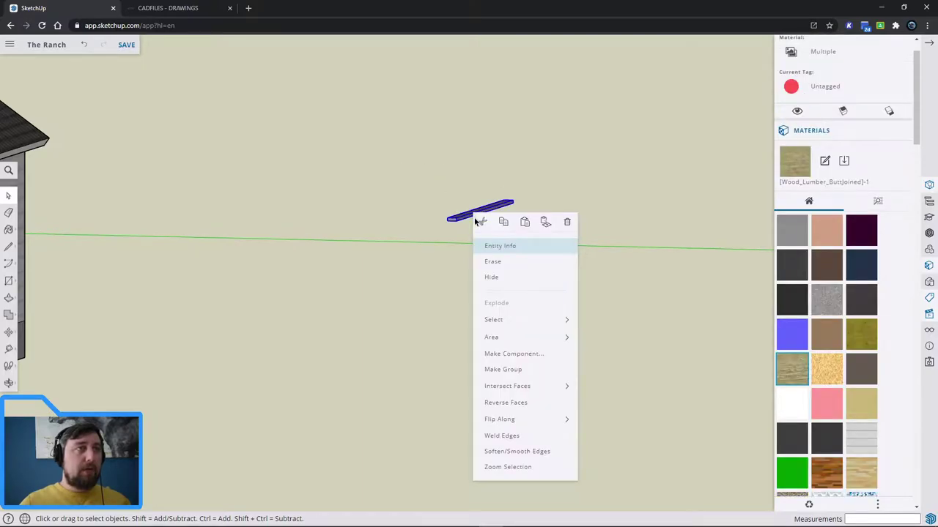
{"action": "left_click", "coordinate": [533, 370]}
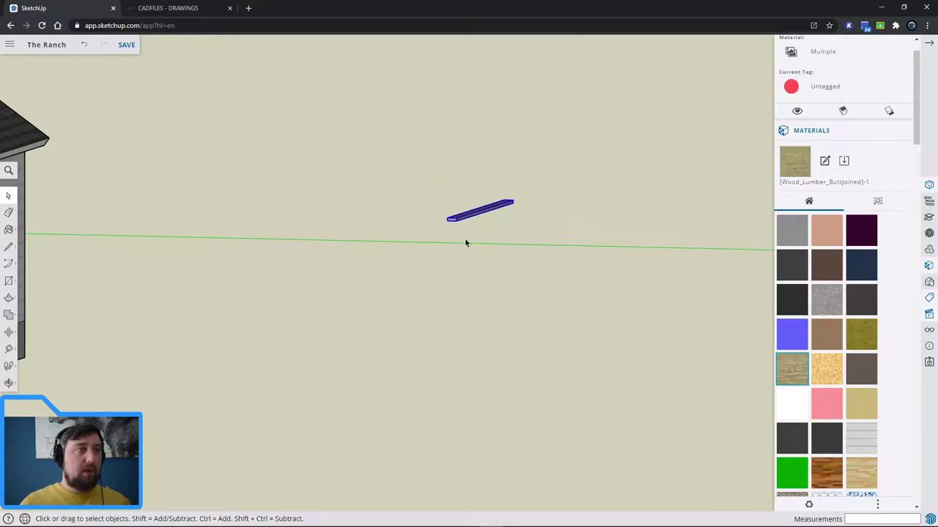
Move the grouped board below the green axis and close the Materials list
{"action": "key", "text": "m"}
{"action": "left_click", "coordinate": [465, 213]}
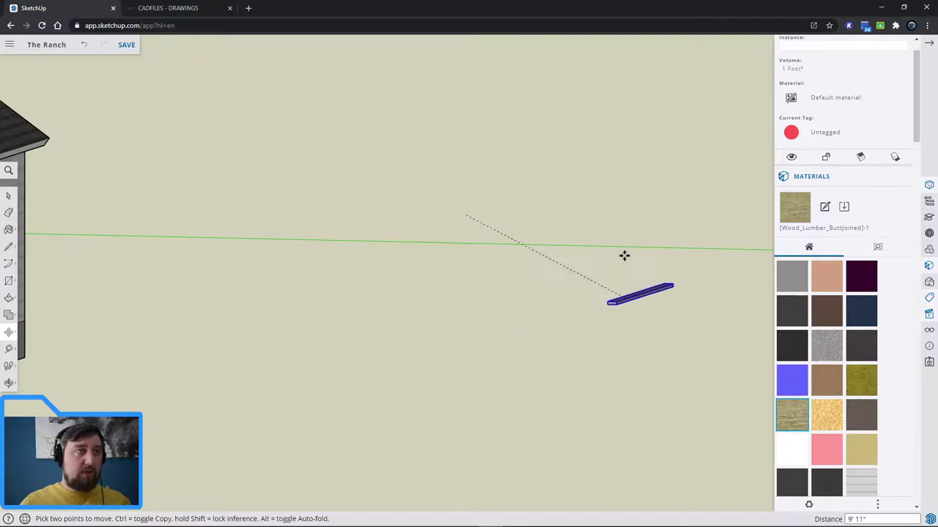
{"action": "left_click", "coordinate": [438, 295]}
{"action": "key", "text": "space"}
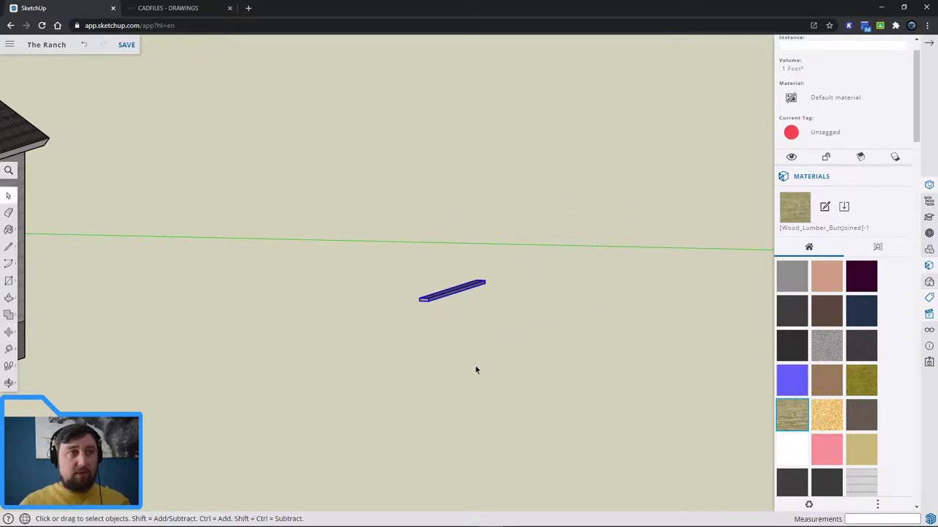
{"action": "left_click", "coordinate": [475, 365]}
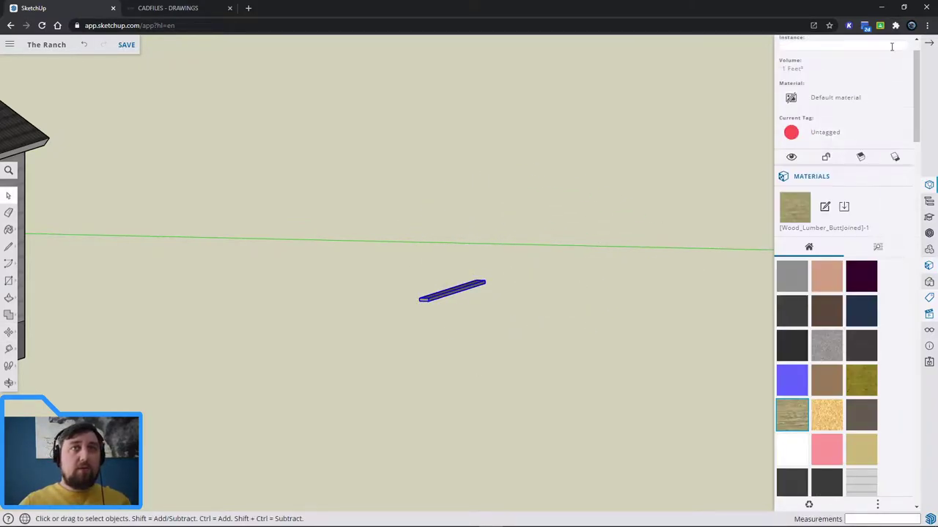
{"action": "left_click", "coordinate": [906, 181]}
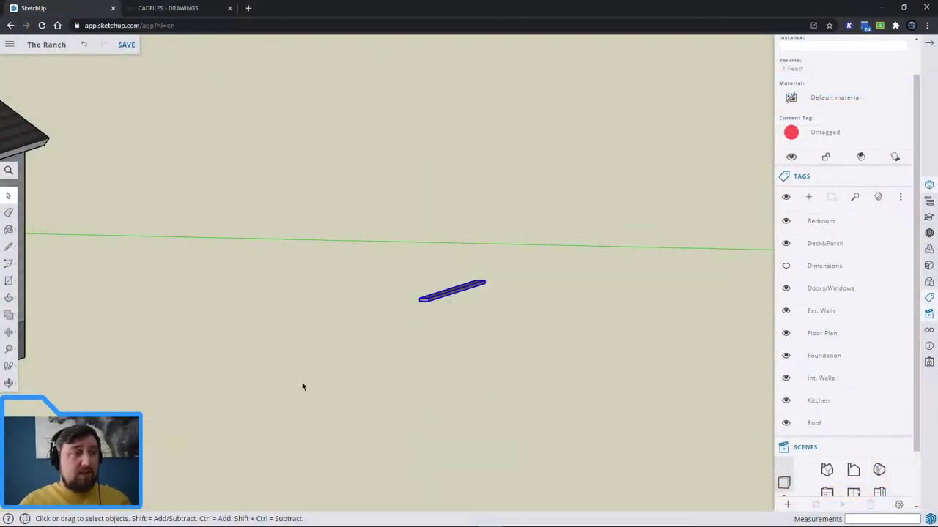
Move the board by its end corner onto the foundation edge directly beneath the glass door
{"action": "middle_click_drag", "start_coordinate": [481, 329], "coordinate": [398, 309]}
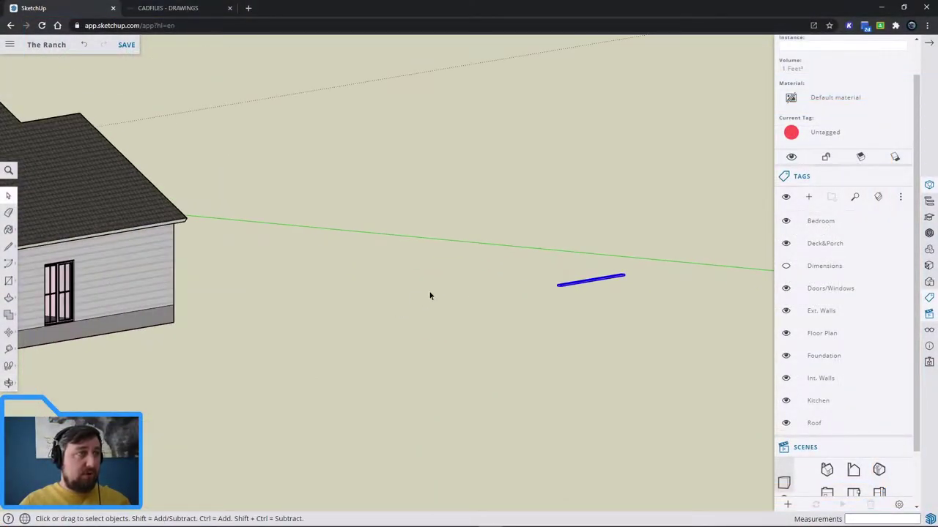
{"action": "key", "text": "m"}
{"action": "scroll", "coordinate": [624, 261], "scroll_direction": "up", "scroll_amount": 5}
{"action": "scroll", "coordinate": [581, 339], "scroll_direction": "up", "scroll_amount": 4}
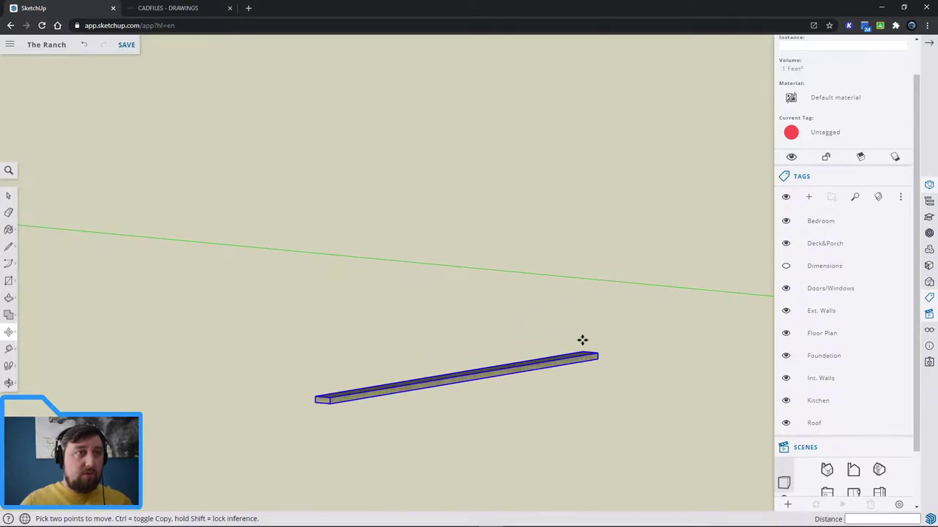
{"action": "scroll", "coordinate": [581, 354], "scroll_direction": "up", "scroll_amount": 3}
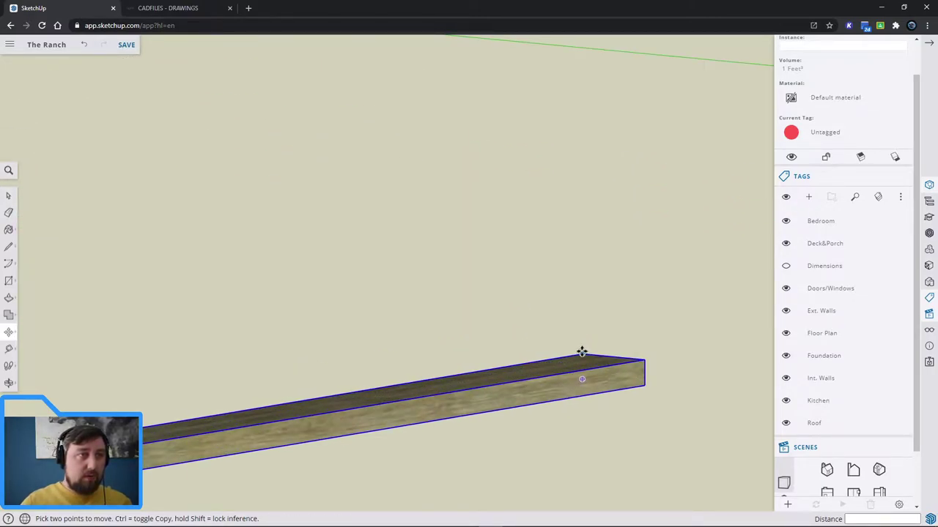
{"action": "left_click", "coordinate": [581, 354]}
{"action": "scroll", "coordinate": [533, 339], "scroll_direction": "down", "scroll_amount": 8}
{"action": "middle_click_drag", "start_coordinate": [299, 345], "coordinate": [55, 312]}
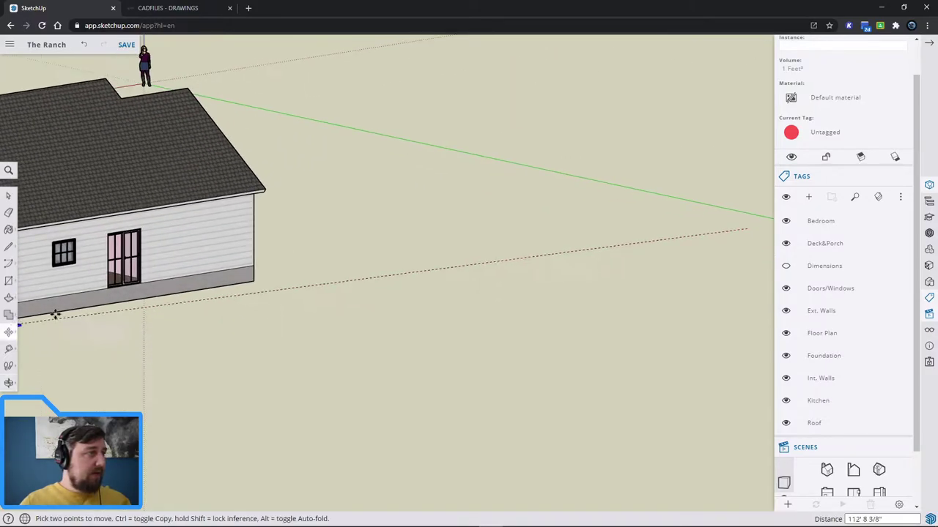
{"action": "scroll", "coordinate": [173, 273], "scroll_direction": "up", "scroll_amount": 3}
{"action": "middle_click_drag", "start_coordinate": [119, 320], "coordinate": [385, 274]}
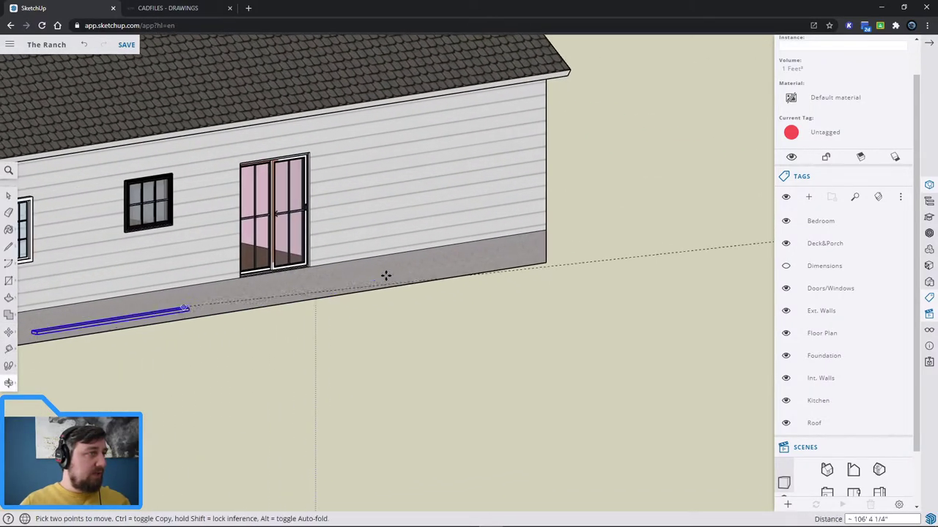
{"action": "scroll", "coordinate": [349, 261], "scroll_direction": "up", "scroll_amount": 3}
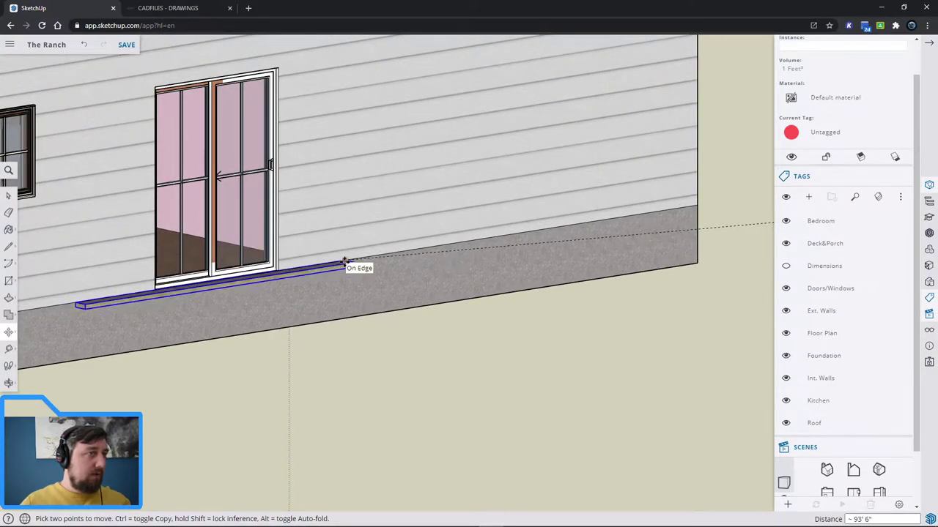
{"action": "left_click", "coordinate": [344, 261]}
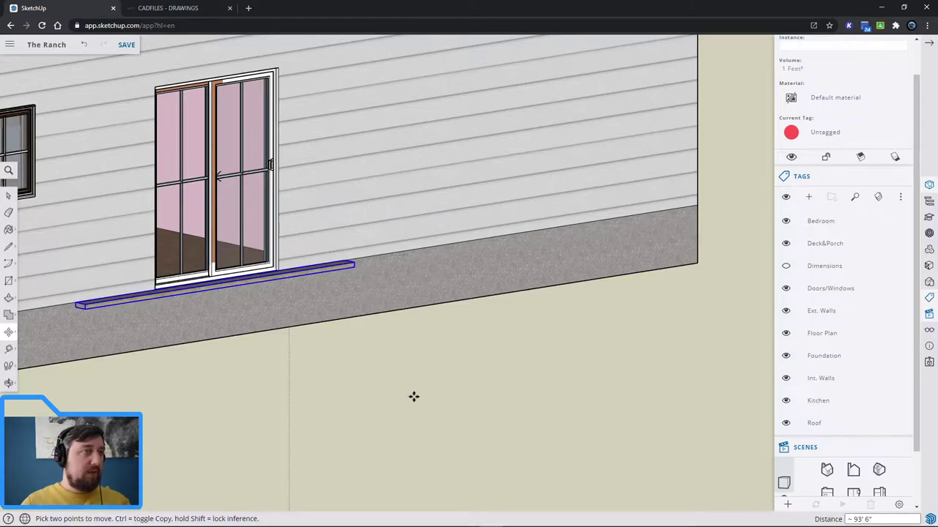
{"action": "key", "text": "space"}
{"action": "left_click", "coordinate": [329, 371]}
{"action": "middle_click_drag", "start_coordinate": [341, 371], "coordinate": [285, 463]}
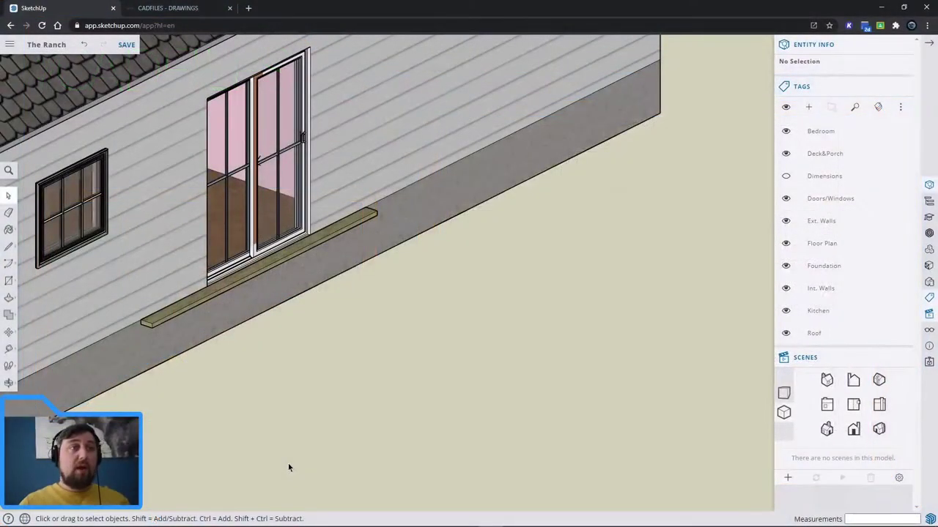
Copy the board 6" over and array it x14 into a row of decking boards
{"action": "left_click", "coordinate": [826, 404]}
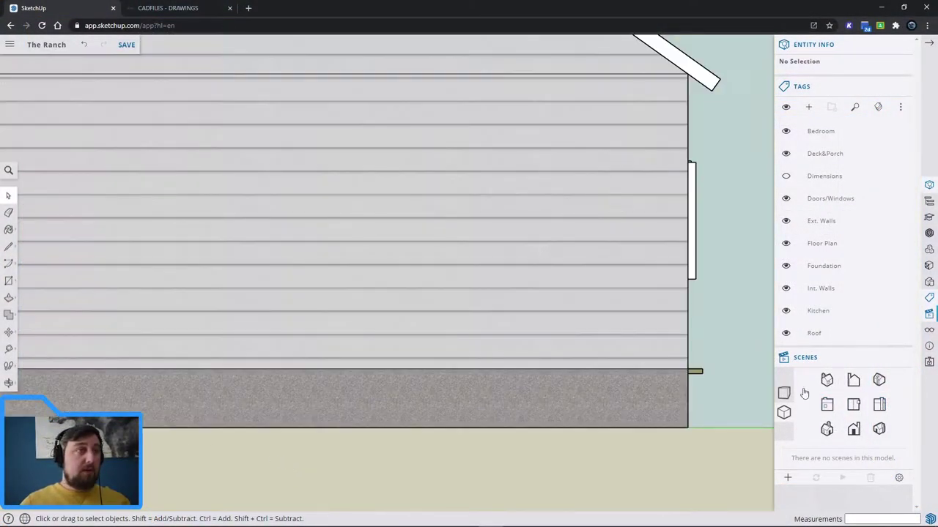
{"action": "middle_click_drag", "start_coordinate": [740, 378], "coordinate": [559, 419]}
{"action": "scroll", "coordinate": [558, 420], "scroll_direction": "up", "scroll_amount": 8}
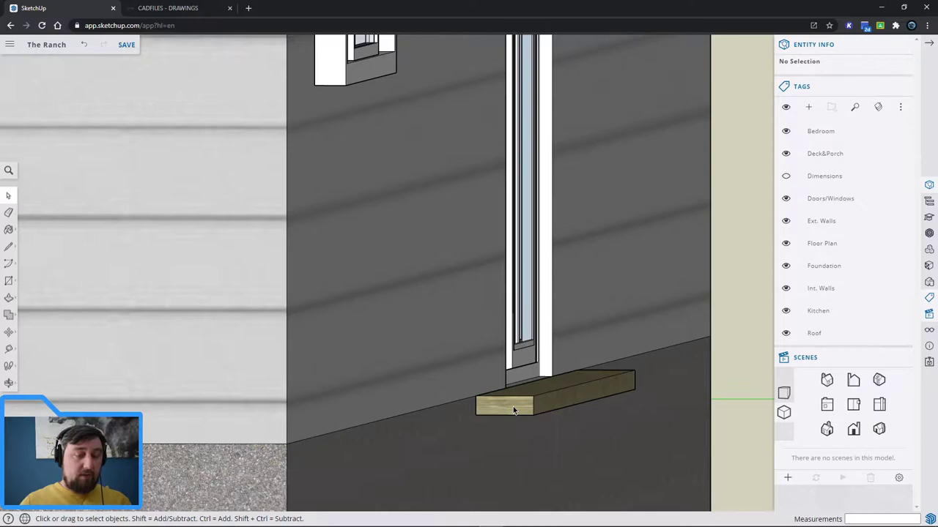
{"action": "key", "text": "m"}
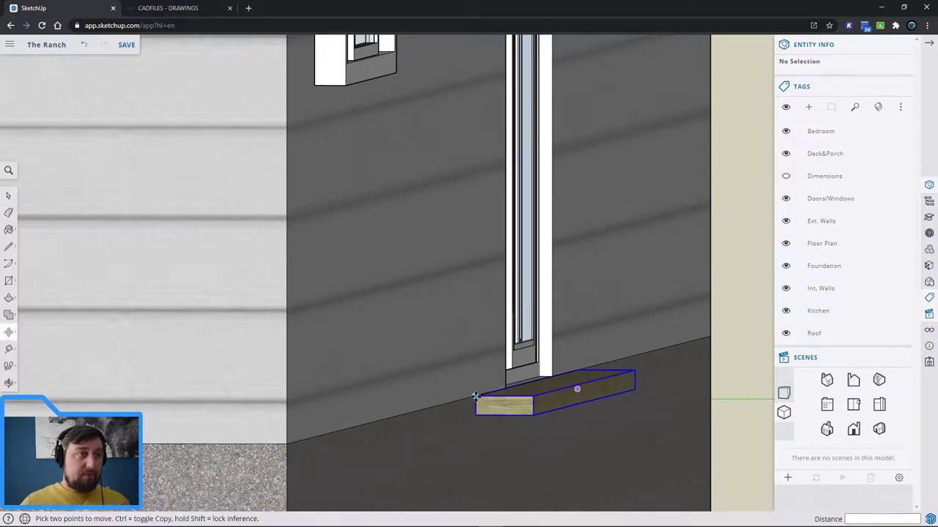
{"action": "left_click", "coordinate": [475, 396]}
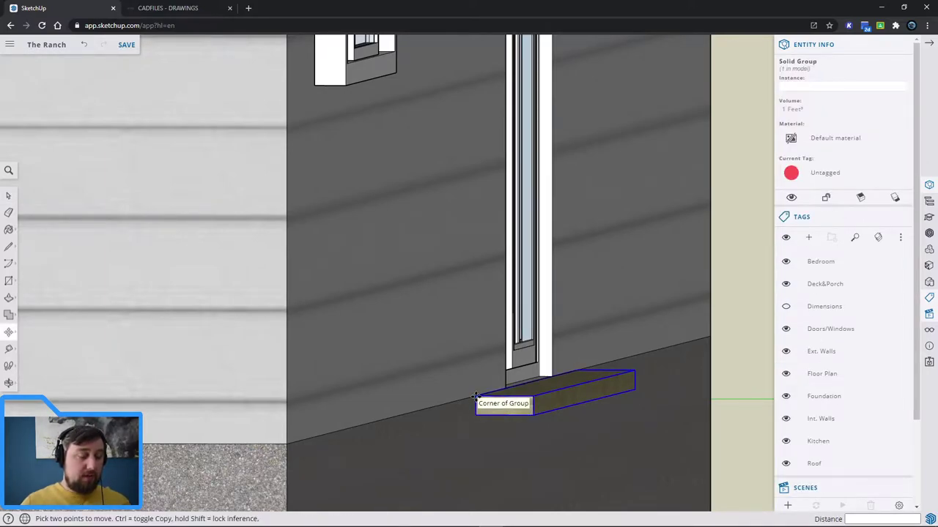
{"action": "key", "text": "ctrl"}
{"action": "left_click", "coordinate": [476, 396]}
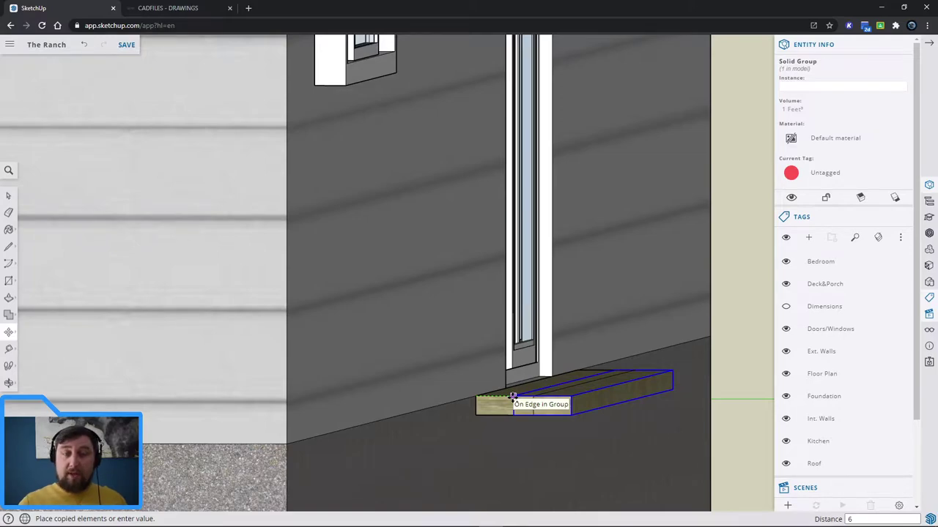
{"action": "left_click", "coordinate": [513, 397]}
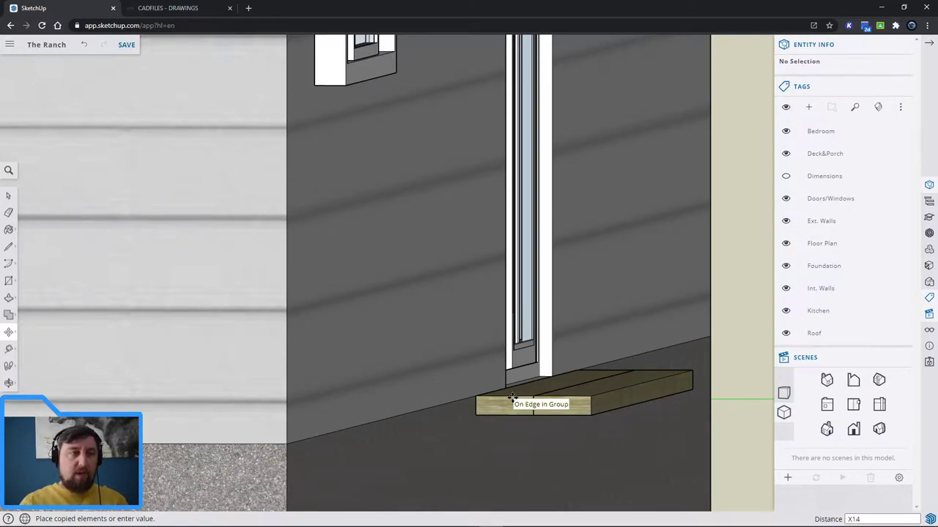
{"action": "key", "text": "Return"}
Move the last deck board so it sits flush against the deck's end
{"action": "middle_click_drag", "start_coordinate": [627, 394], "coordinate": [494, 402], "text": "shift"}
{"action": "scroll", "coordinate": [494, 402], "scroll_direction": "up", "scroll_amount": 3}
{"action": "scroll", "coordinate": [632, 347], "scroll_direction": "up", "scroll_amount": 2}
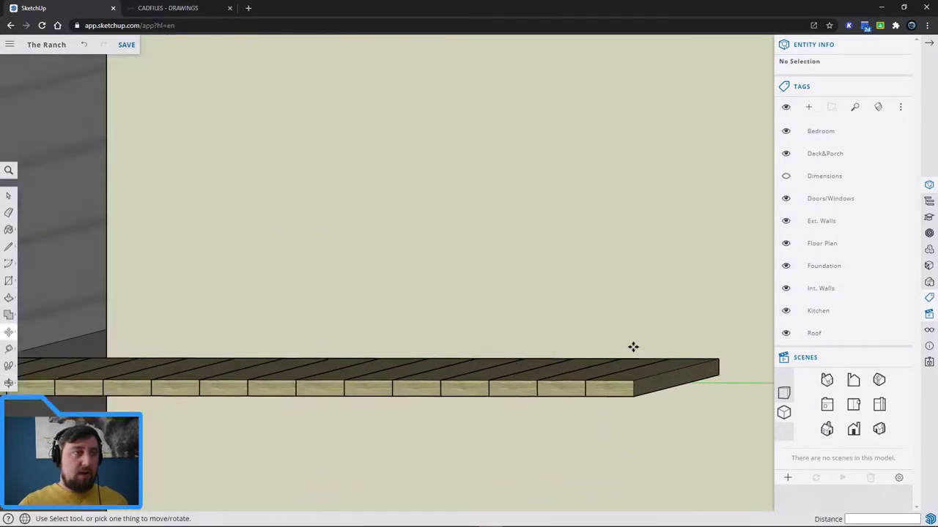
{"action": "scroll", "coordinate": [561, 397], "scroll_direction": "down", "scroll_amount": 2}
{"action": "middle_click_drag", "start_coordinate": [561, 397], "coordinate": [220, 389]}
{"action": "key", "text": "m"}
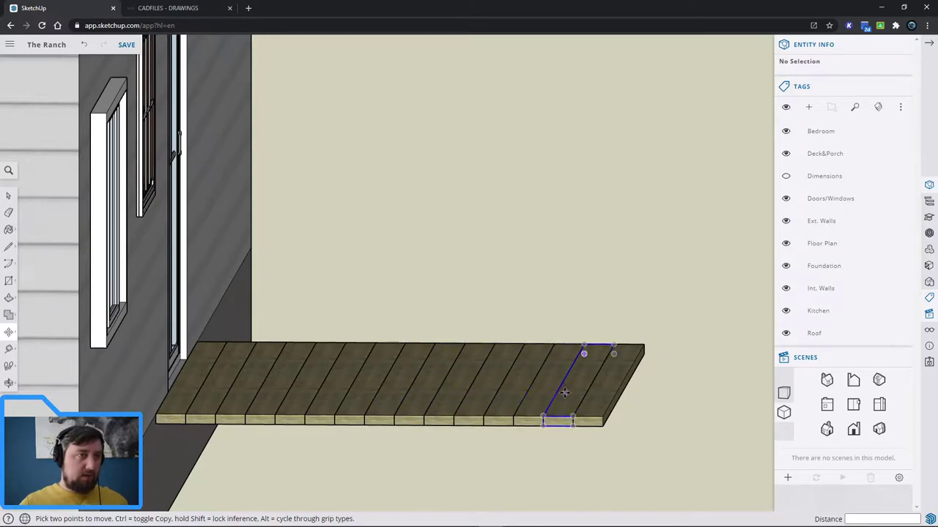
{"action": "left_click", "coordinate": [593, 400]}
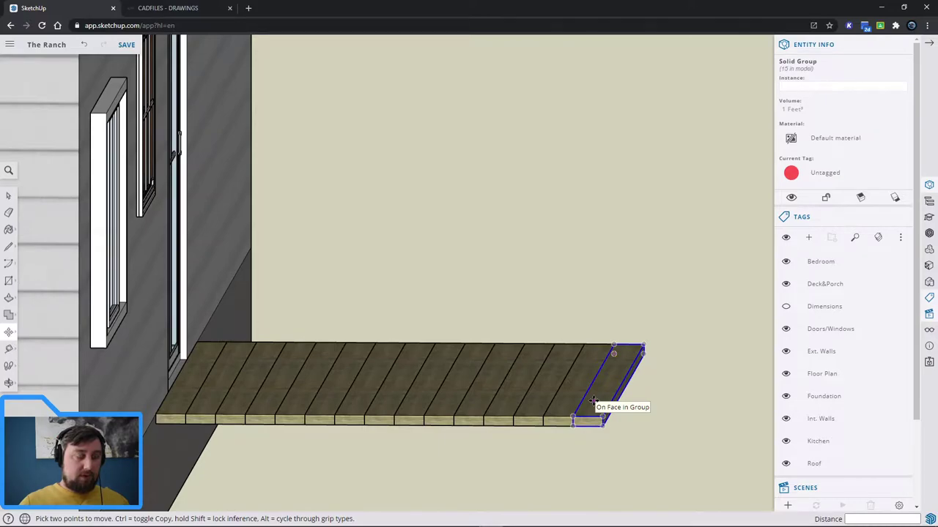
{"action": "left_click", "coordinate": [594, 400]}
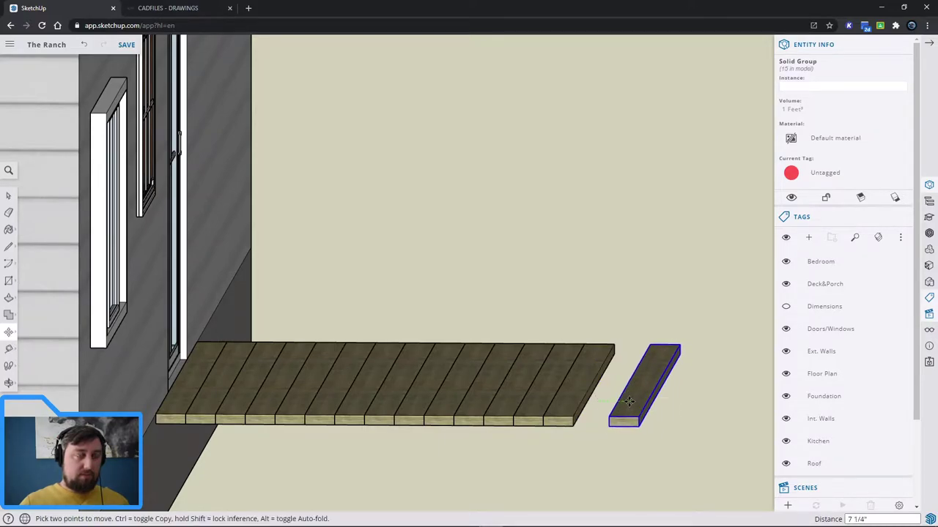
{"action": "left_click", "coordinate": [628, 400]}
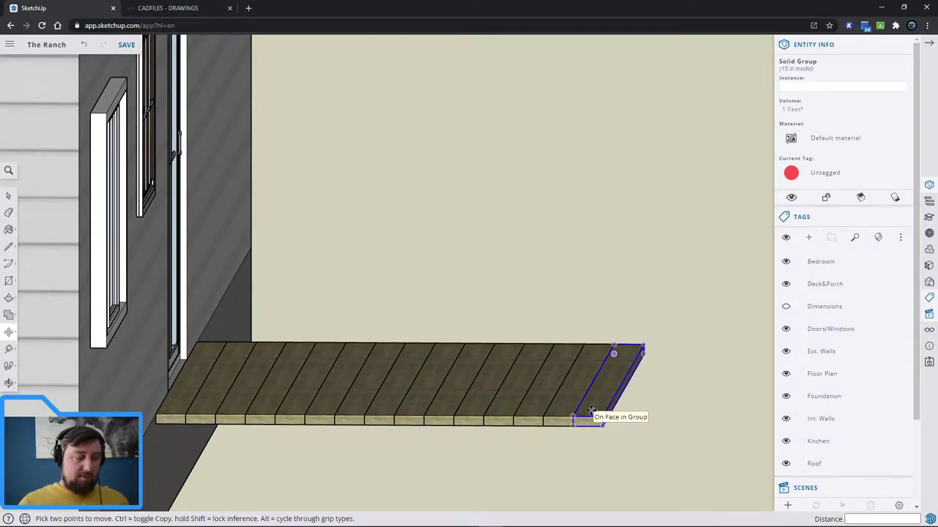
{"action": "key", "text": "Escape"}
Copy and paste the end board, snapping the copy against the deck's right end
{"action": "key", "text": "space"}
{"action": "left_click", "coordinate": [611, 385]}
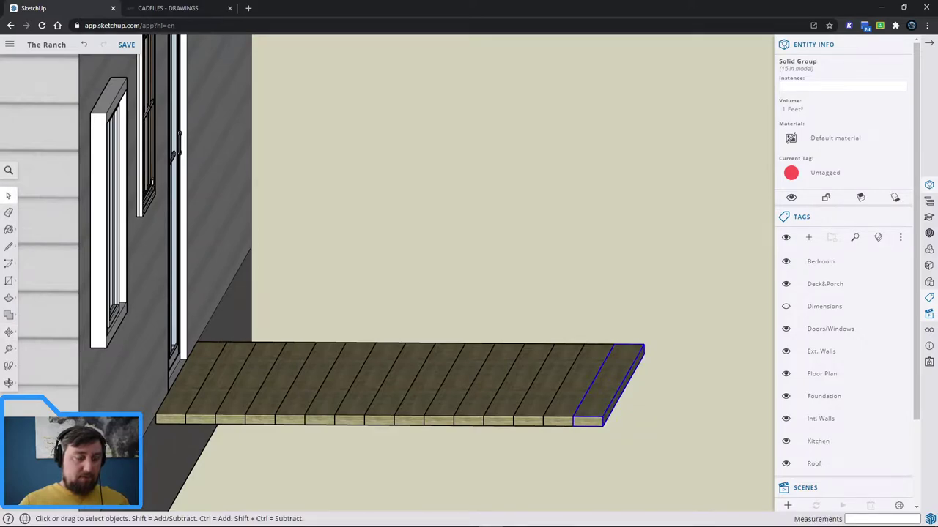
{"action": "key", "text": "ctrl+c"}
{"action": "key", "text": "ctrl+v"}
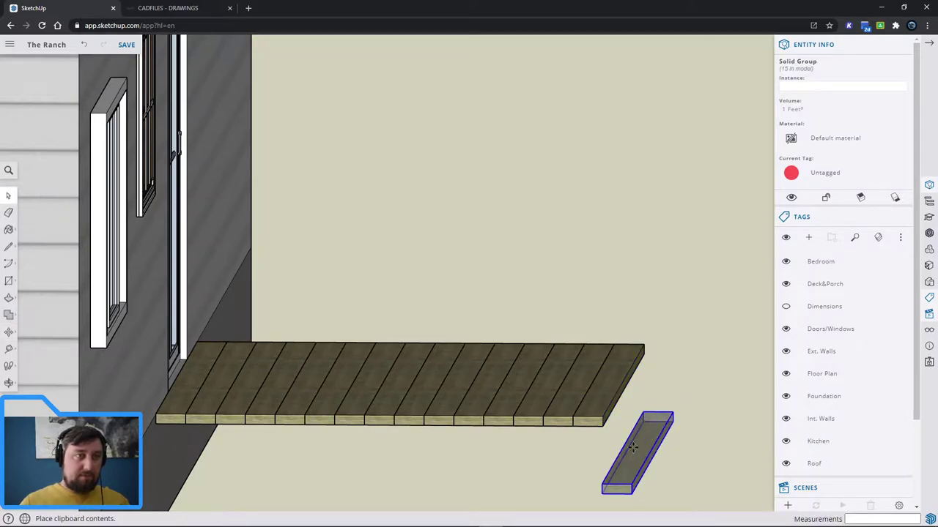
{"action": "left_click", "coordinate": [657, 454]}
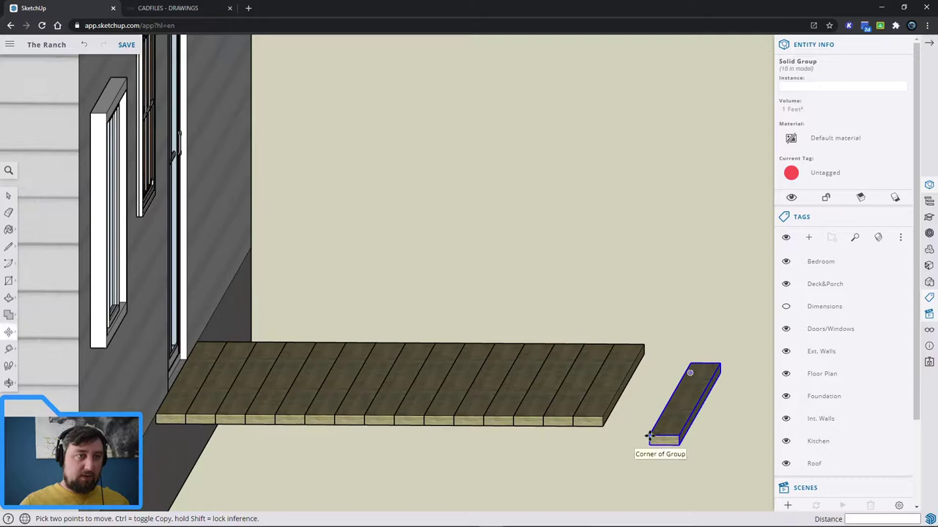
{"action": "left_click", "coordinate": [650, 439]}
{"action": "left_click", "coordinate": [603, 422]}
{"action": "key", "text": "space"}
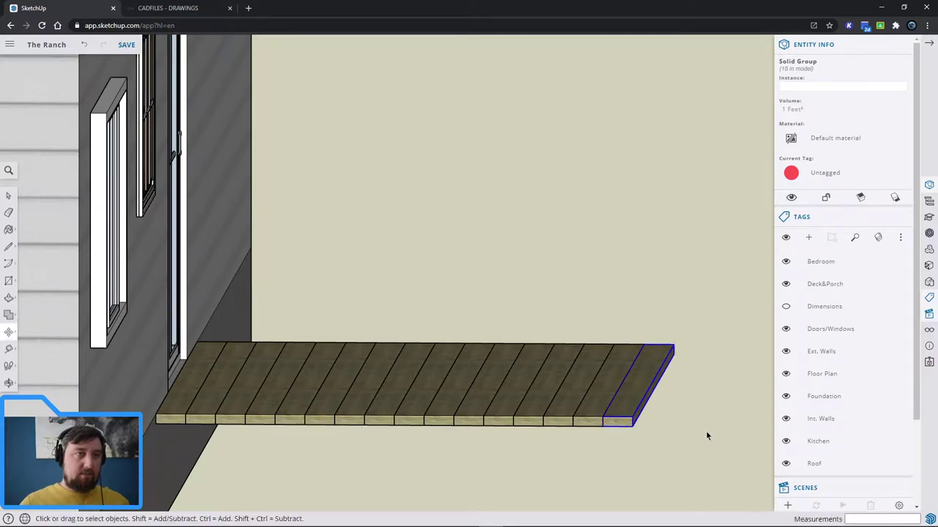
{"action": "left_click", "coordinate": [705, 433]}
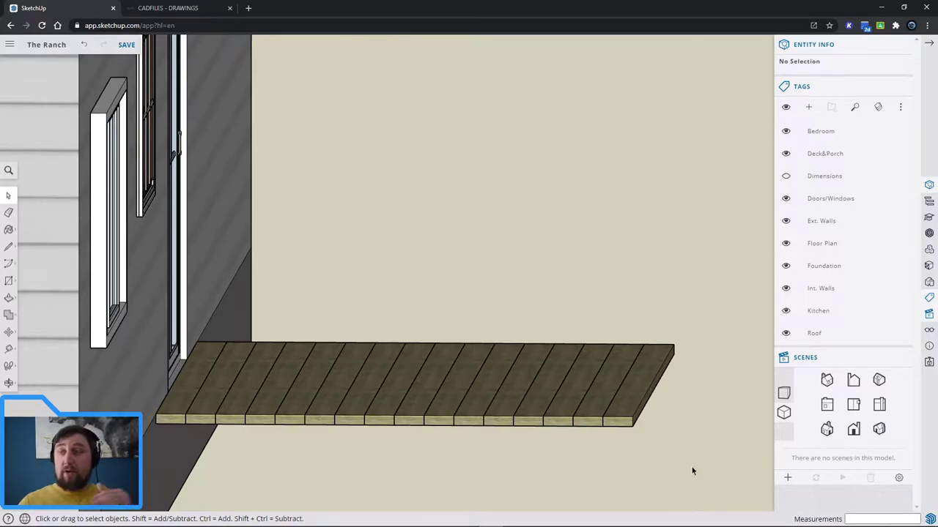
Tape-measure the foundation corner from its top edge down to its bottom edge
{"action": "scroll", "coordinate": [674, 478], "scroll_direction": "down", "scroll_amount": 2}
{"action": "scroll", "coordinate": [674, 484], "scroll_direction": "up", "scroll_amount": 4}
{"action": "mouse_move", "coordinate": [674, 486]}
{"action": "middle_mouse_down"}
{"action": "mouse_move", "coordinate": [677, 450]}
{"action": "mouse_move", "coordinate": [676, 484]}
{"action": "middle_mouse_up"}
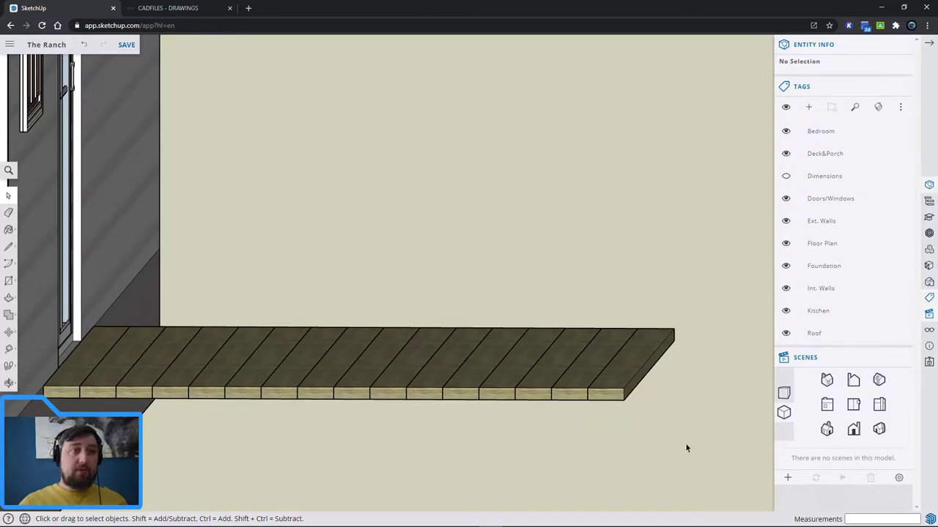
{"action": "scroll", "coordinate": [710, 458], "scroll_direction": "down", "scroll_amount": 3}
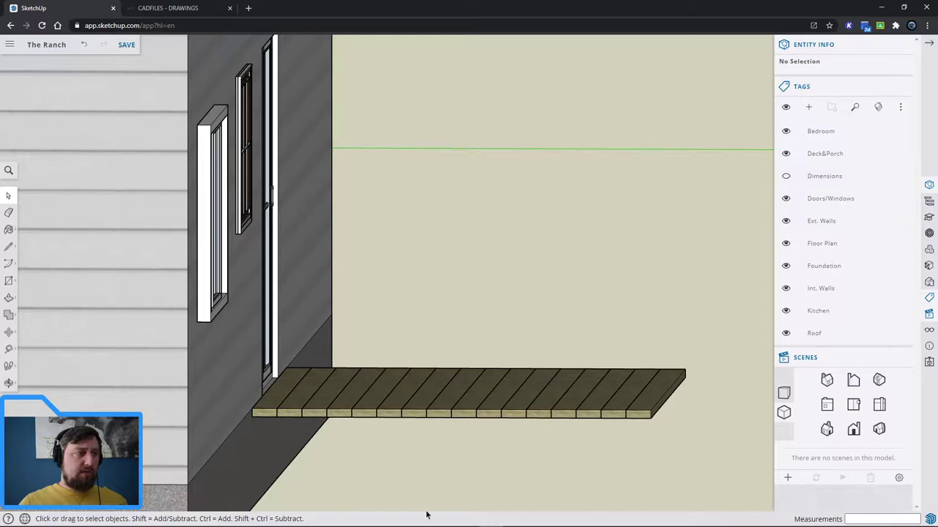
{"action": "middle_click_drag", "start_coordinate": [178, 420], "coordinate": [425, 330]}
{"action": "left_click", "coordinate": [9, 349]}
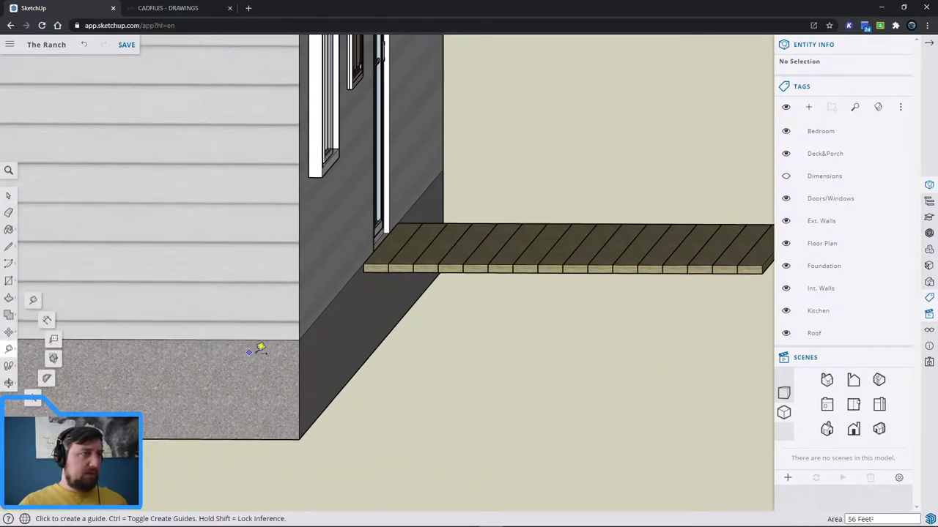
{"action": "left_click", "coordinate": [300, 341]}
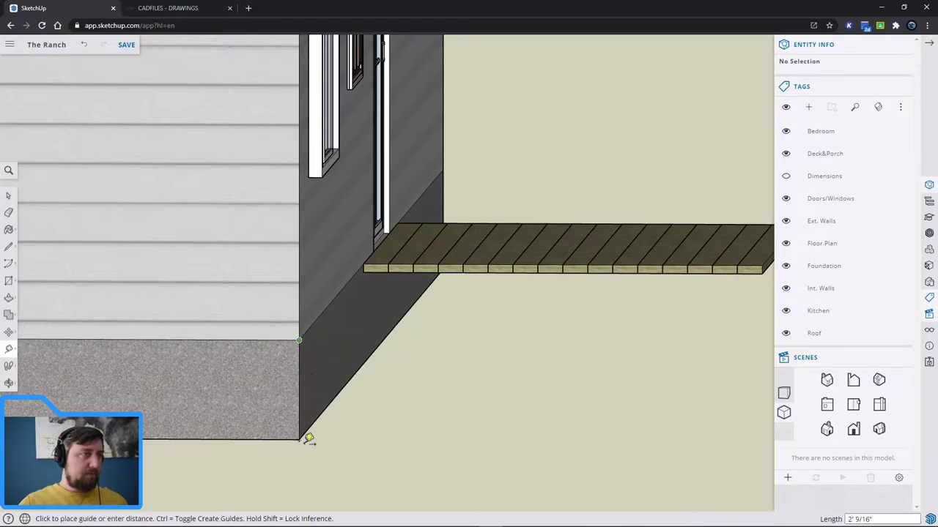
{"action": "left_click", "coordinate": [310, 429]}
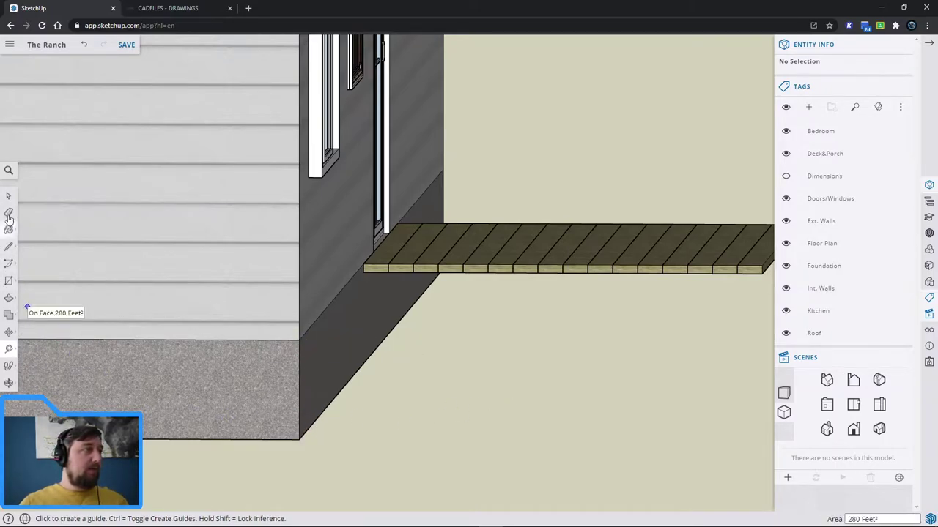
{"action": "left_click", "coordinate": [8, 283]}
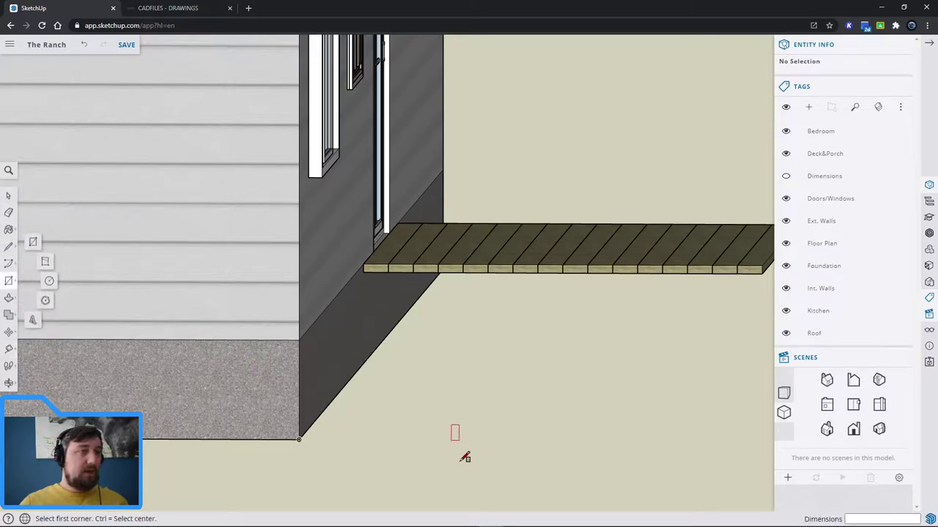
In Top view, draw a 4 by 4 rectangle on the ground beside the deck
{"action": "left_click", "coordinate": [855, 409]}
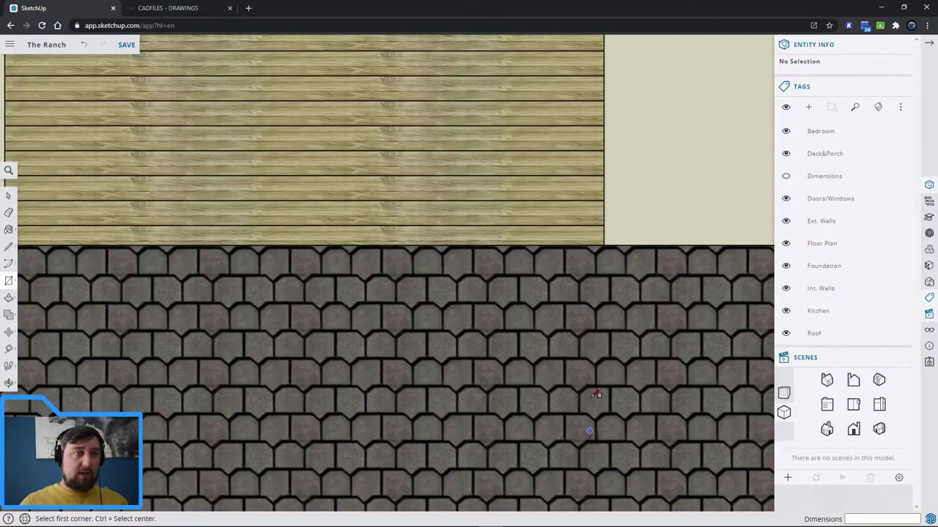
{"action": "left_click", "coordinate": [669, 173]}
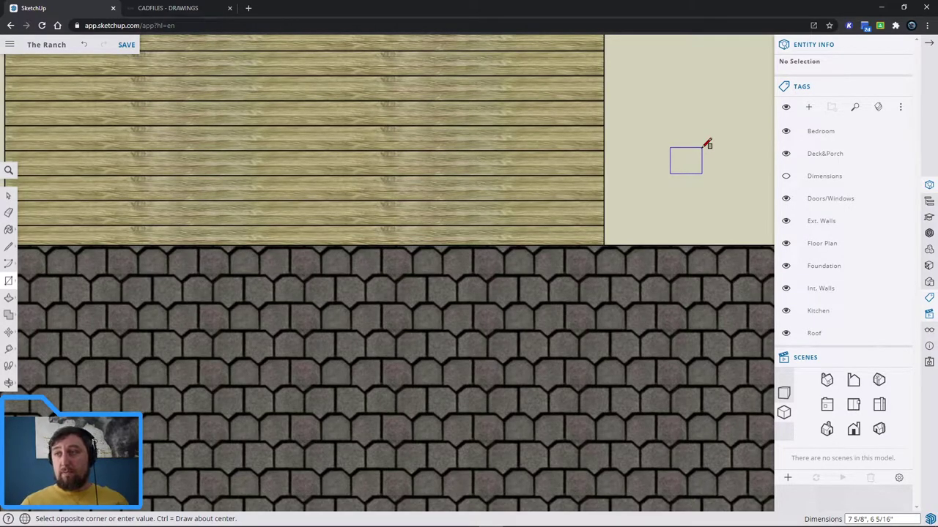
{"action": "type", "text": "4."}
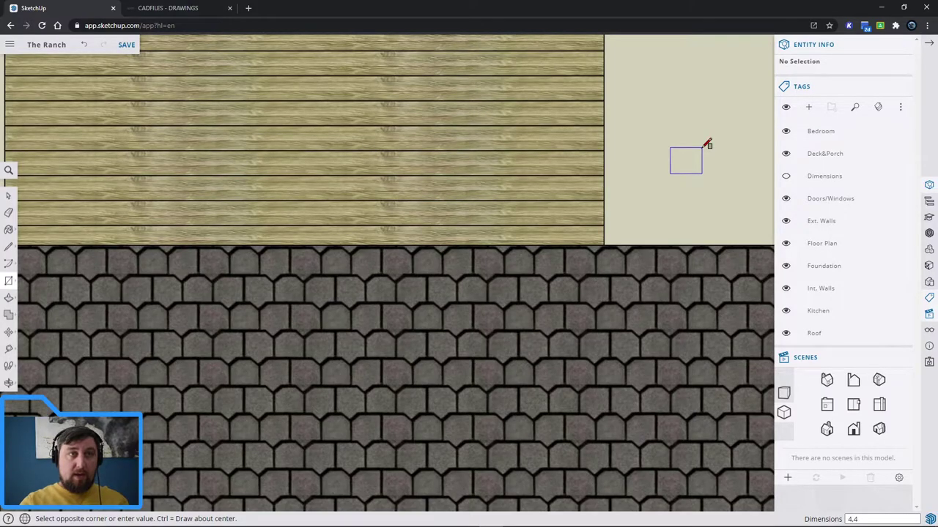
{"action": "key", "text": "Return"}
{"action": "scroll", "coordinate": [717, 150], "scroll_direction": "up", "scroll_amount": 2}
{"action": "key", "text": "space"}
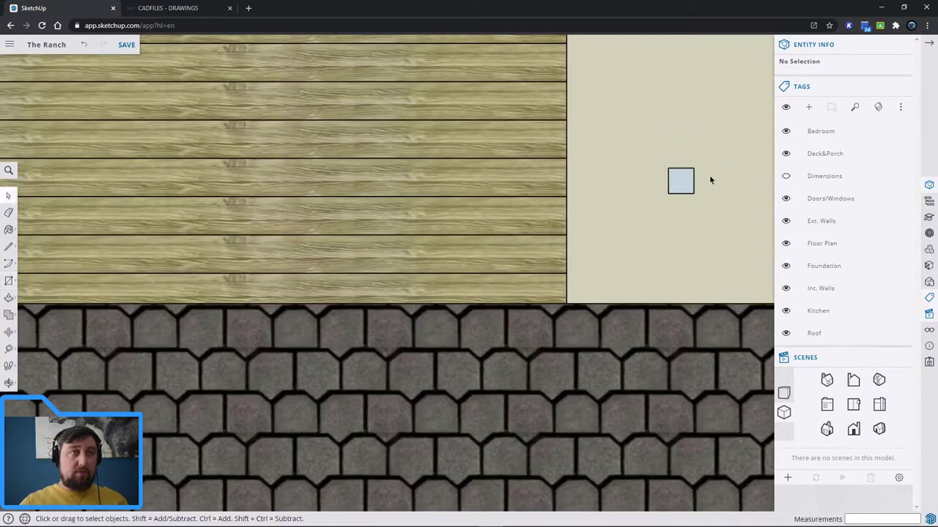
{"action": "middle_click_drag", "start_coordinate": [709, 180], "coordinate": [341, 296]}
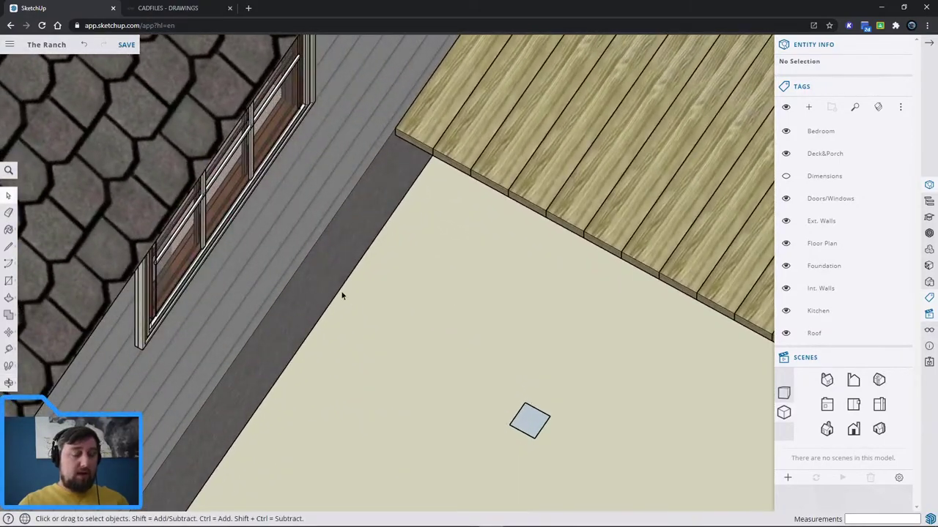
Push/Pull the 4 by 4 square up 1' 10" into a short post
{"action": "key", "text": "p"}
{"action": "left_click", "coordinate": [532, 420]}
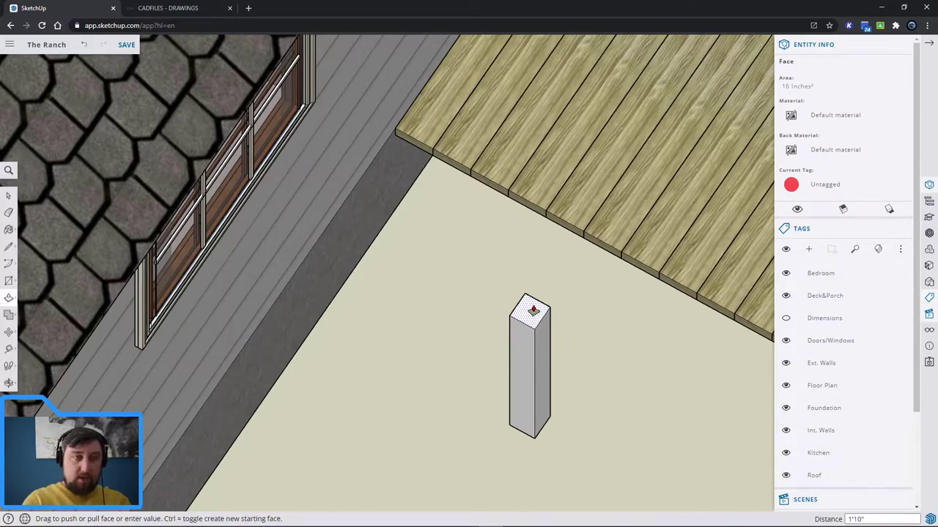
{"action": "left_click", "coordinate": [534, 311]}
{"action": "middle_click_drag", "start_coordinate": [634, 424], "coordinate": [620, 447]}
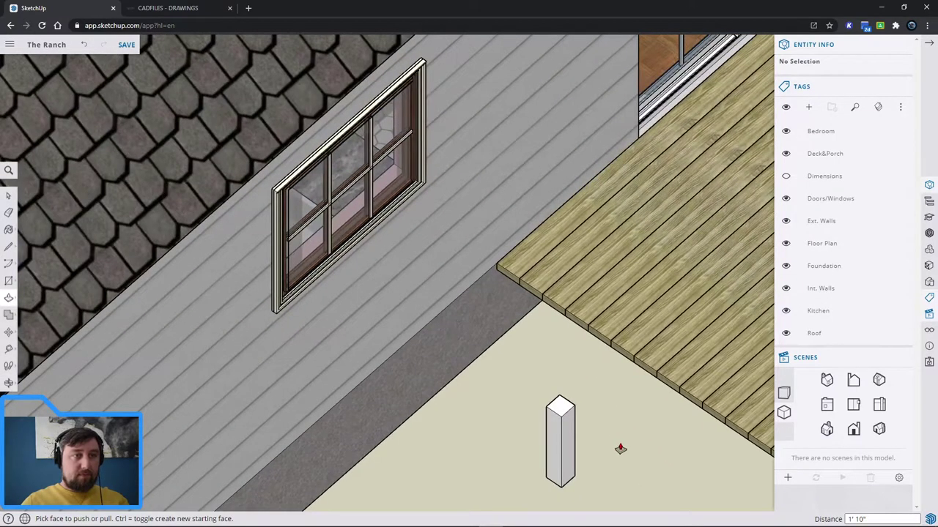
{"action": "key", "text": "space"}
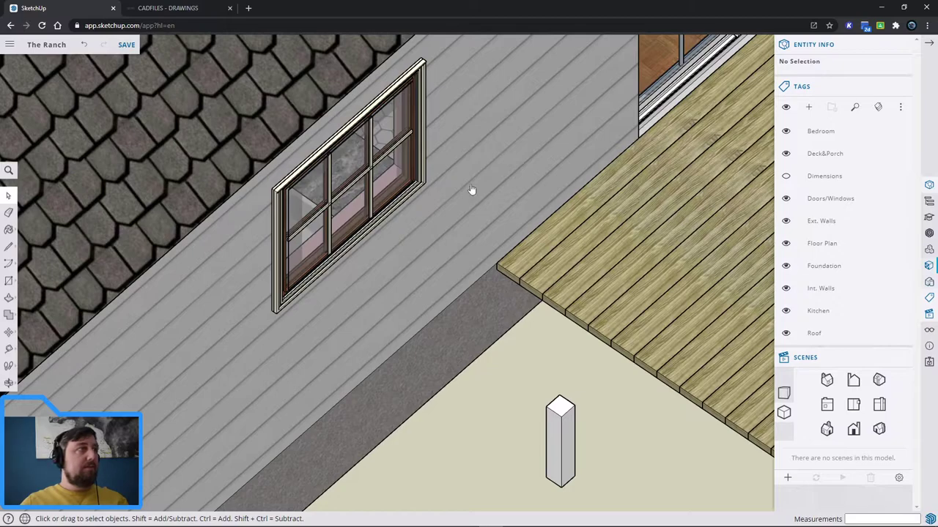
Paint the post's front face with the Wood_Lumber_ButtJoined material
{"action": "key", "text": "b"}
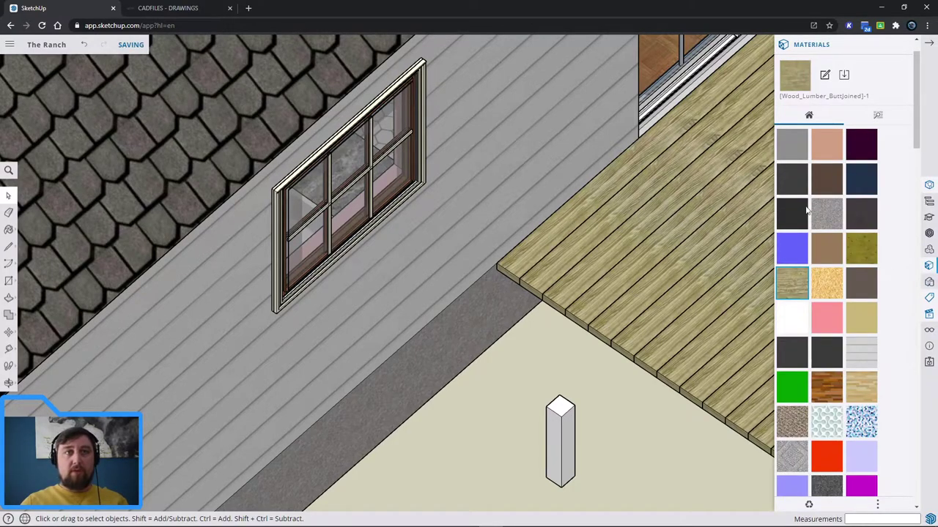
{"action": "left_click", "coordinate": [9, 229]}
{"action": "left_click", "coordinate": [570, 431]}
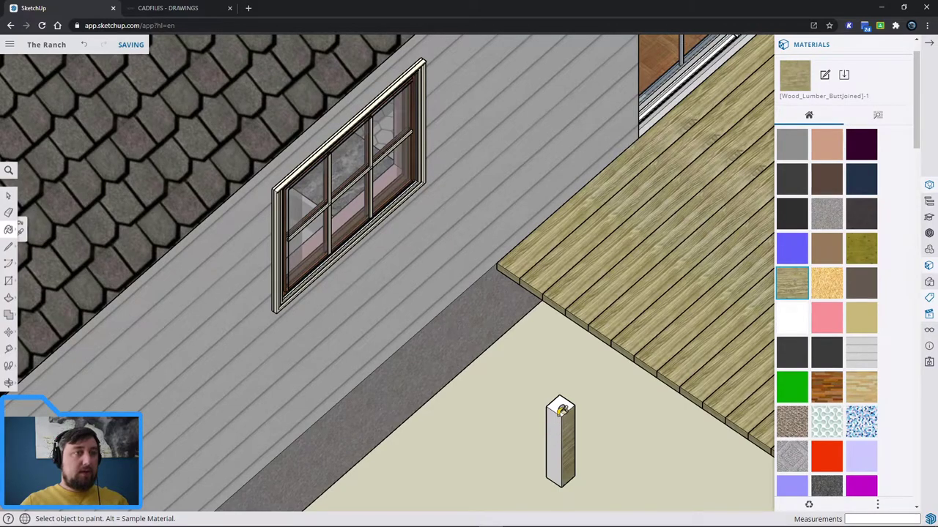
{"action": "left_click", "coordinate": [568, 432]}
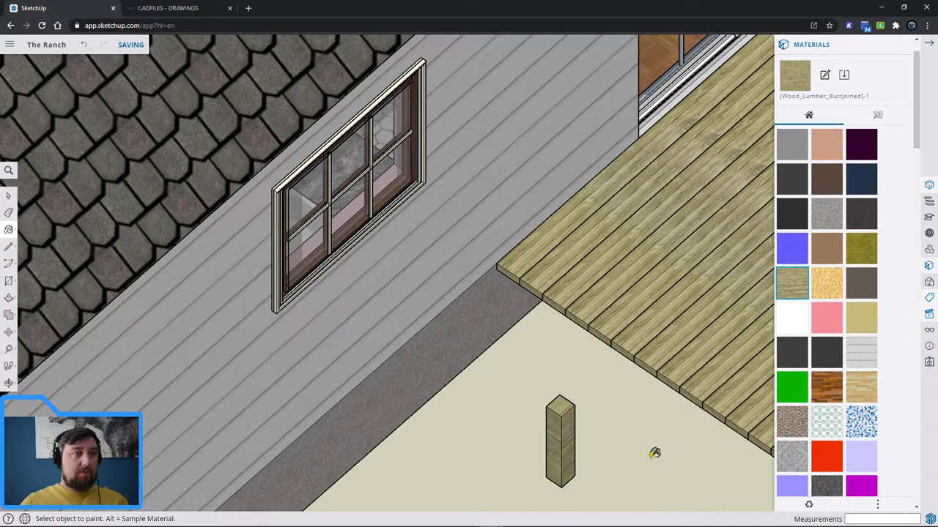
Paint the post's remaining grey side face with the same wood texture
{"action": "middle_click_drag", "start_coordinate": [653, 449], "coordinate": [648, 457]}
{"action": "scroll", "coordinate": [647, 456], "scroll_direction": "down", "scroll_amount": 3}
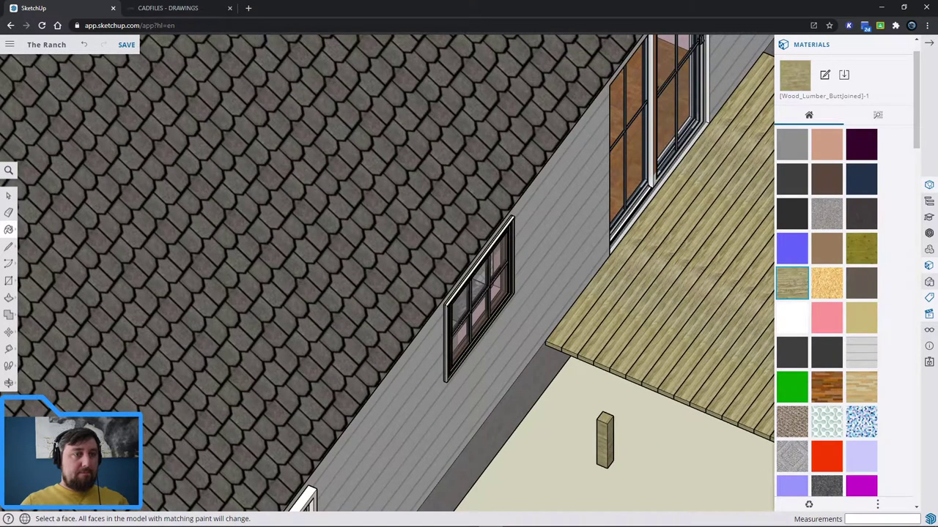
{"action": "scroll", "coordinate": [635, 441], "scroll_direction": "down", "scroll_amount": 2}
{"action": "mouse_move", "coordinate": [551, 420]}
{"action": "middle_mouse_down", "text": "shift"}
{"action": "mouse_move", "coordinate": [347, 400]}
{"action": "mouse_move", "coordinate": [463, 314]}
{"action": "mouse_move", "coordinate": [306, 341]}
{"action": "mouse_move", "coordinate": [372, 259]}
{"action": "middle_mouse_up", "text": "shift"}
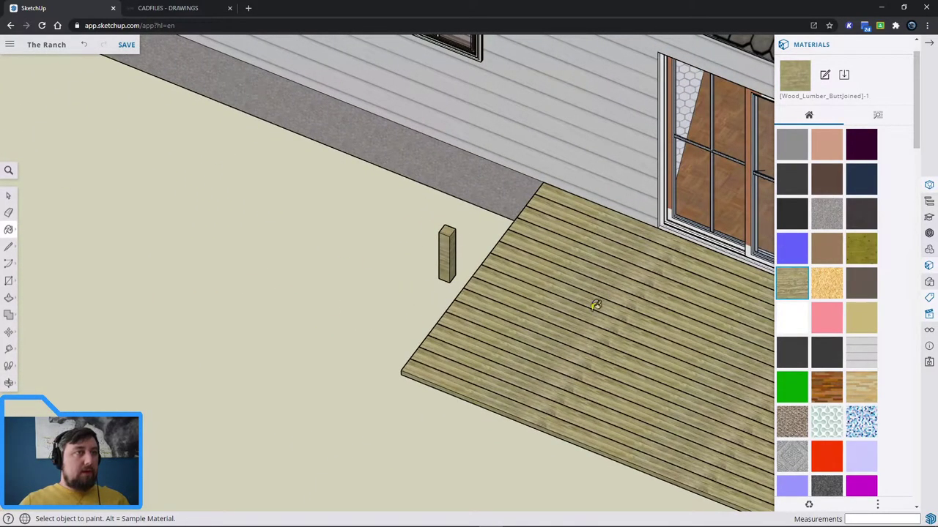
{"action": "middle_click_drag", "start_coordinate": [357, 298], "coordinate": [584, 302]}
{"action": "scroll", "coordinate": [519, 340], "scroll_direction": "up", "scroll_amount": 4}
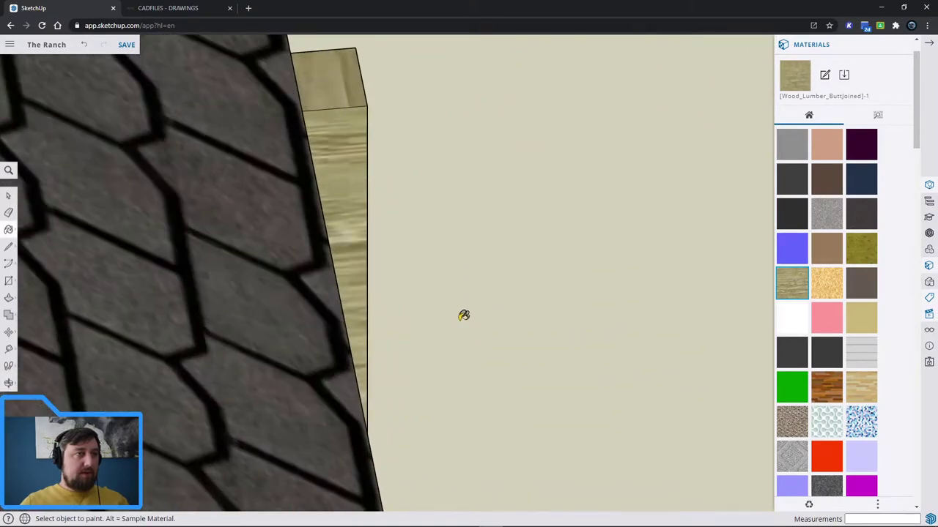
{"action": "mouse_move", "coordinate": [465, 314]}
{"action": "middle_mouse_down"}
{"action": "mouse_move", "coordinate": [433, 305]}
{"action": "mouse_move", "coordinate": [470, 304]}
{"action": "mouse_move", "coordinate": [462, 301]}
{"action": "middle_mouse_up"}
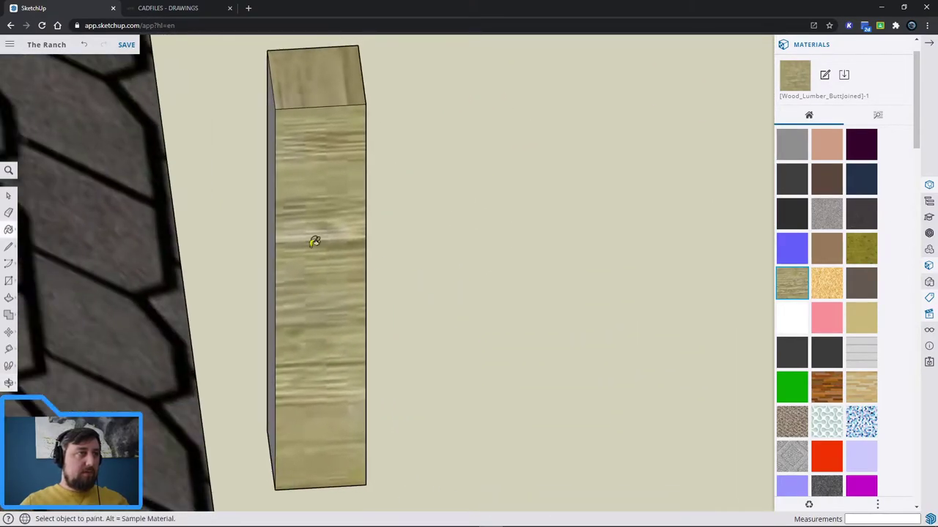
{"action": "left_click", "coordinate": [274, 213]}
{"action": "scroll", "coordinate": [550, 344], "scroll_direction": "down", "scroll_amount": 5}
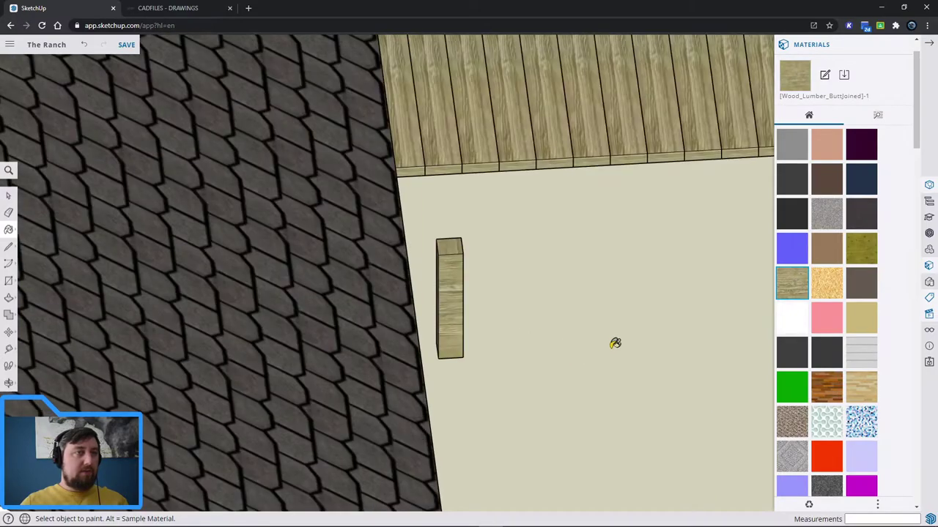
{"action": "key", "text": "space"}
{"action": "mouse_move", "coordinate": [607, 342]}
{"action": "middle_mouse_down"}
{"action": "mouse_move", "coordinate": [579, 335]}
{"action": "mouse_move", "coordinate": [565, 356]}
{"action": "mouse_move", "coordinate": [593, 386]}
{"action": "middle_mouse_up"}
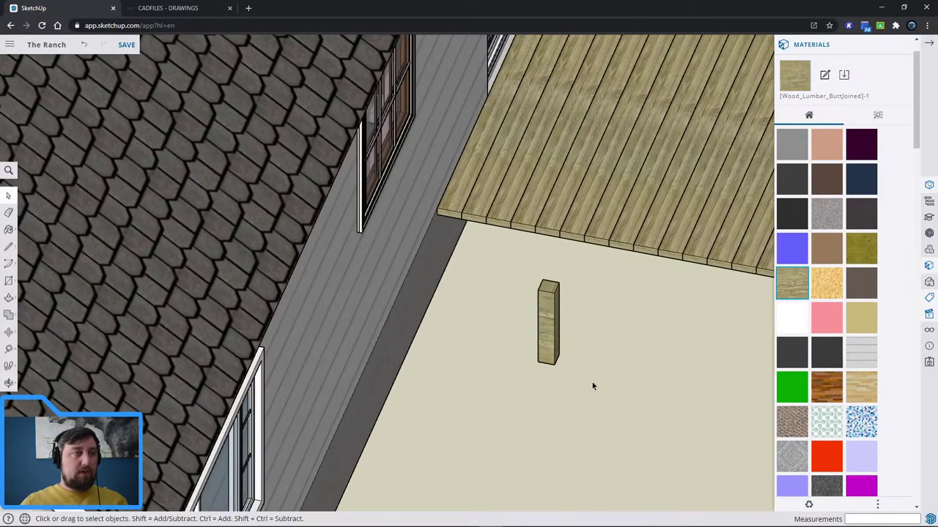
Make the wooden post a group
{"action": "left_click", "coordinate": [557, 322]}
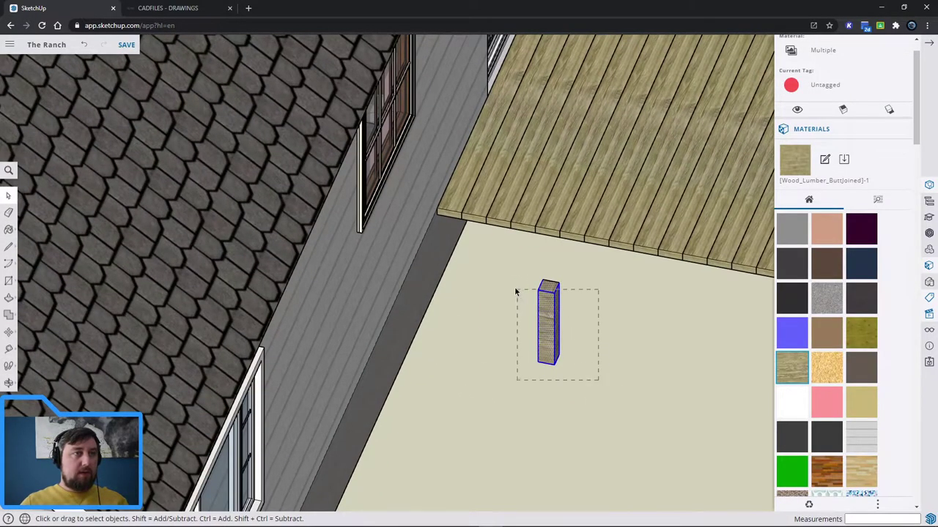
{"action": "right_click", "coordinate": [545, 304]}
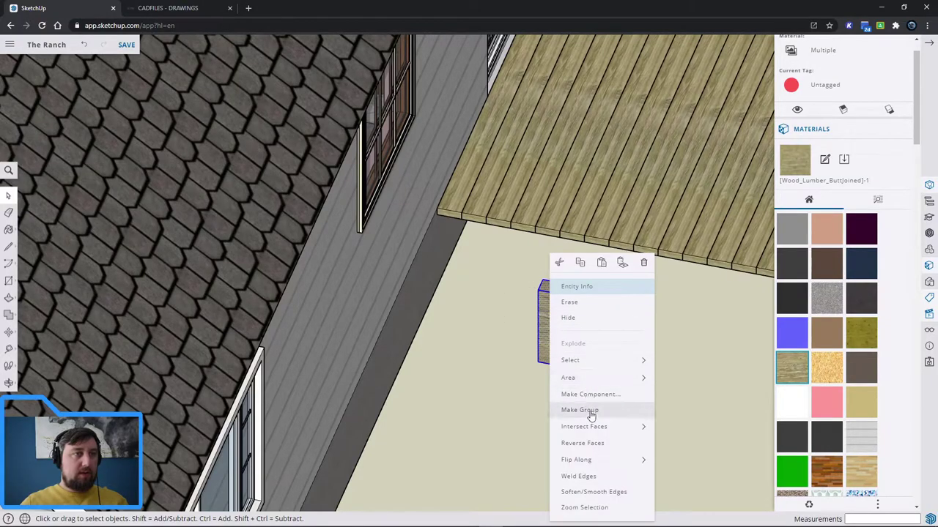
{"action": "left_click", "coordinate": [613, 409]}
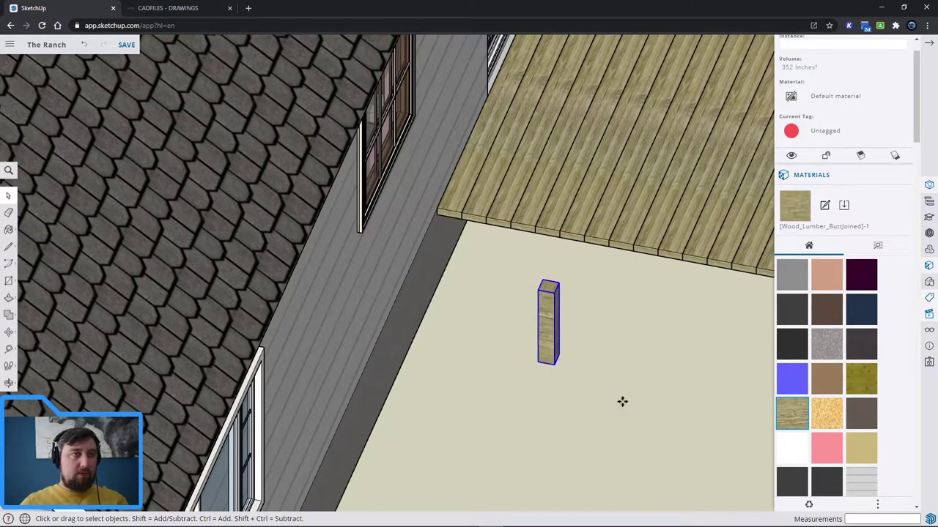
Paste several post copies onto the ground to the right and in front of the deck
{"action": "key", "text": "ctrl+v"}
{"action": "left_click", "coordinate": [690, 419]}
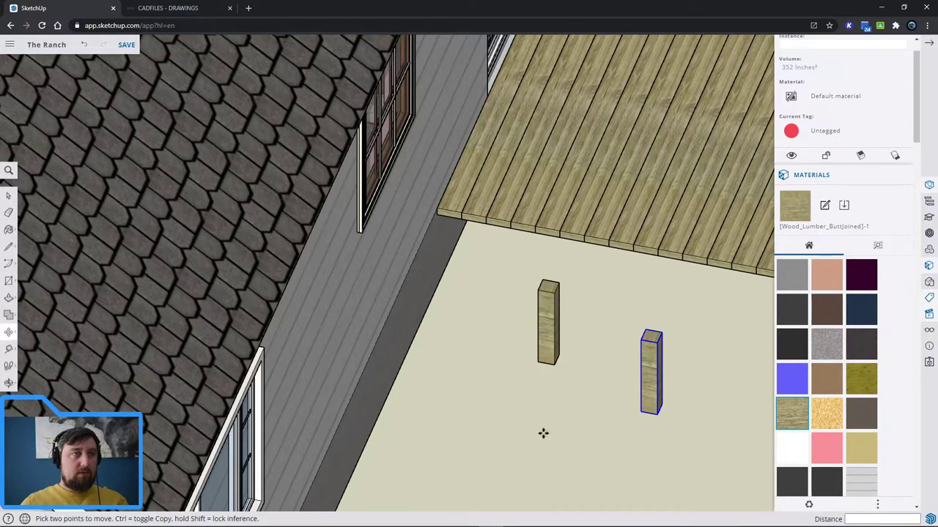
{"action": "key", "text": "Escape"}
{"action": "key", "text": "ctrl+v"}
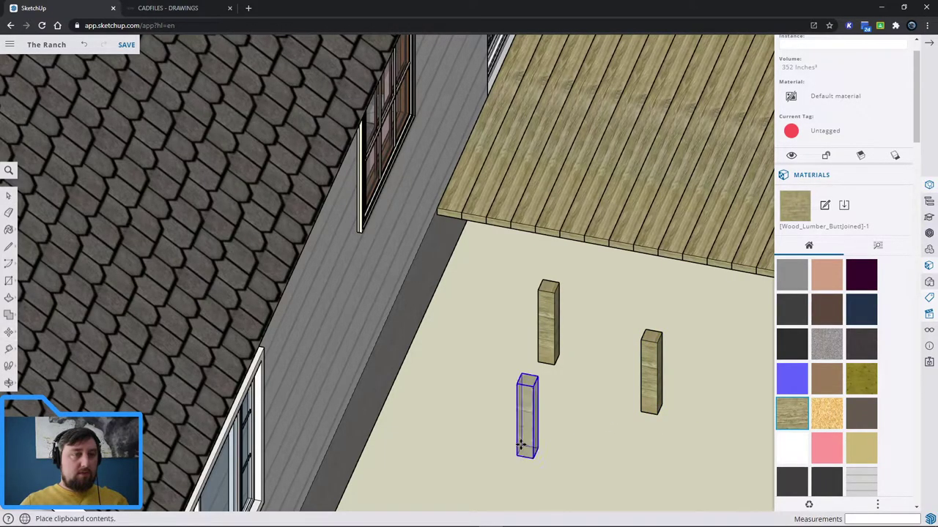
{"action": "left_click", "coordinate": [524, 448]}
{"action": "key", "text": "ctrl+v"}
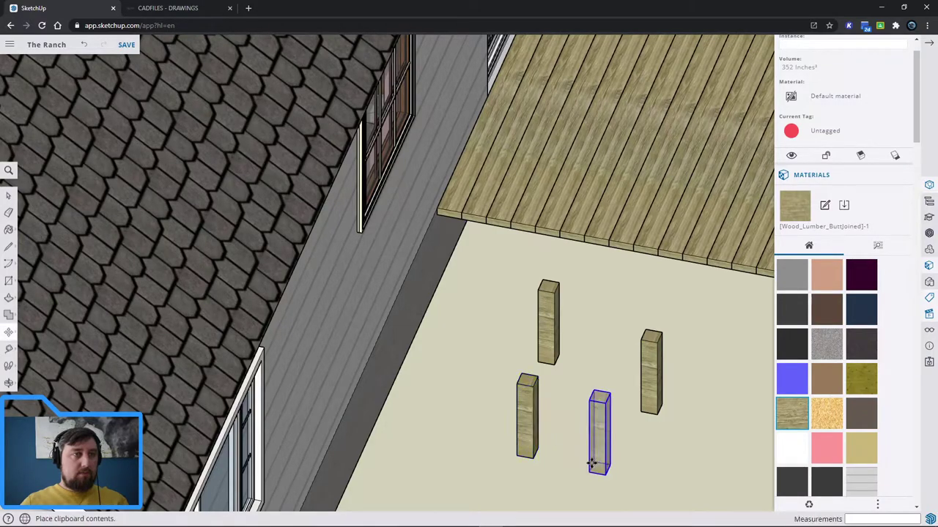
{"action": "key", "text": "ctrl+v"}
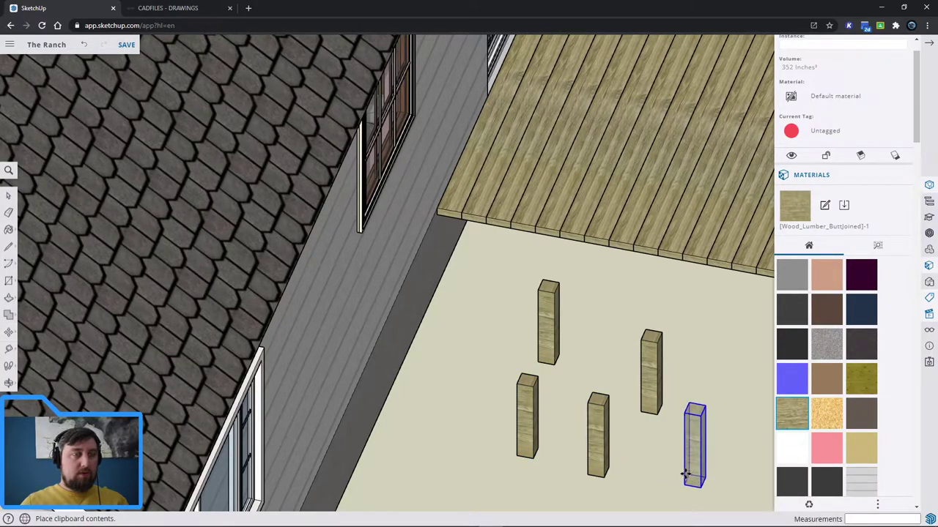
{"action": "left_click", "coordinate": [714, 379]}
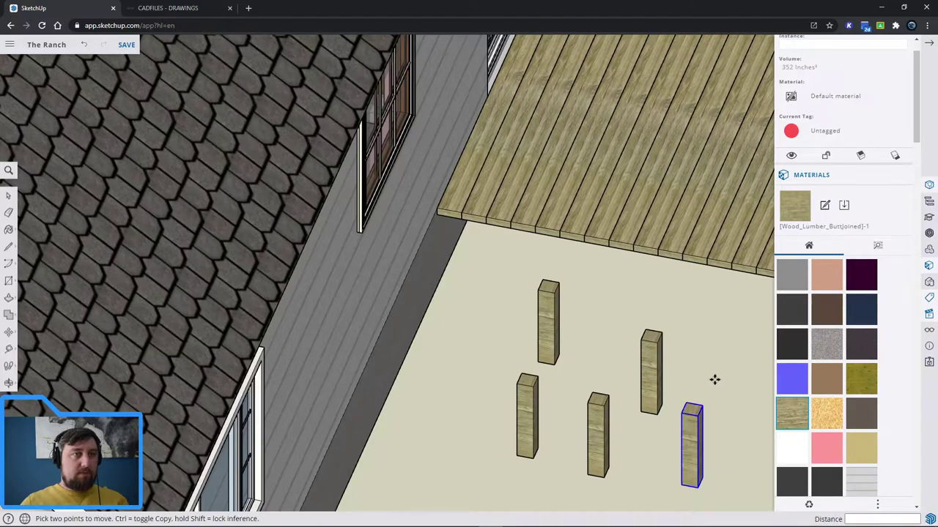
{"action": "key", "text": "Escape"}
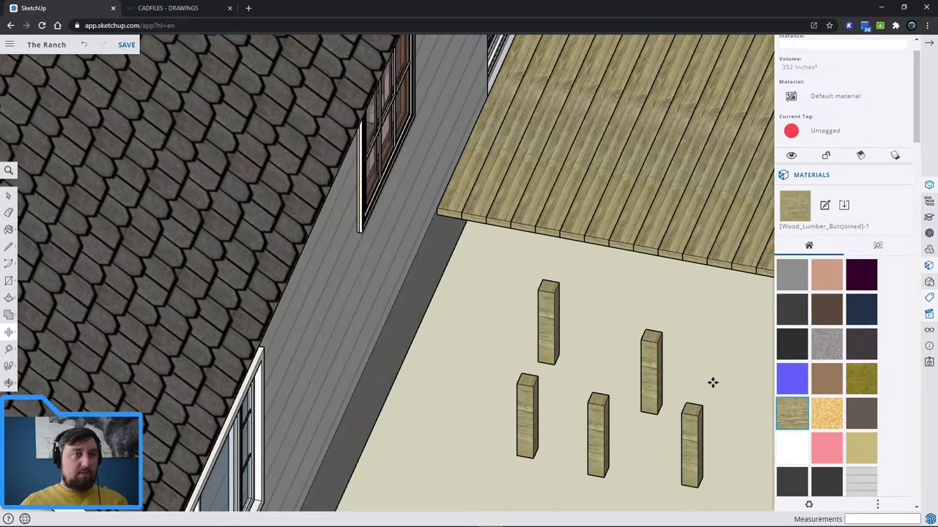
Paste one more post among the others, then clear the selection
{"action": "key", "text": "ctrl+v"}
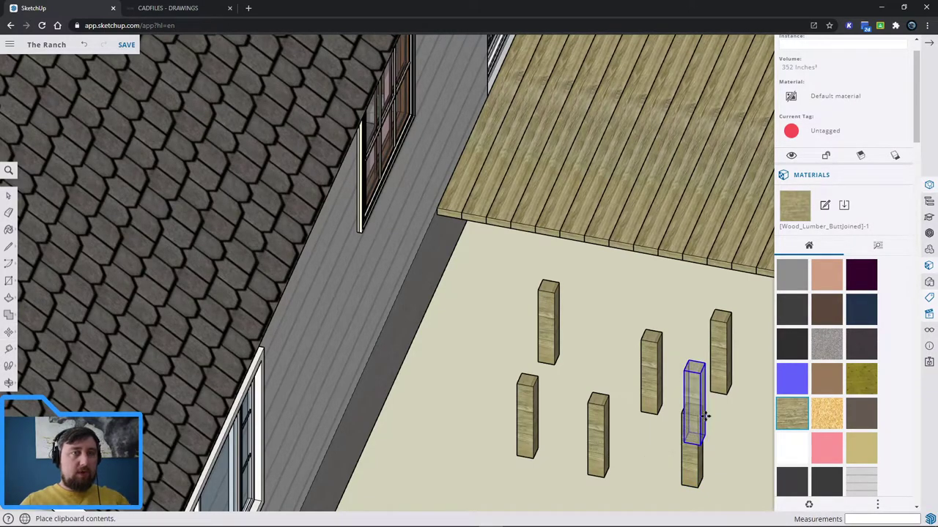
{"action": "left_click", "coordinate": [707, 419]}
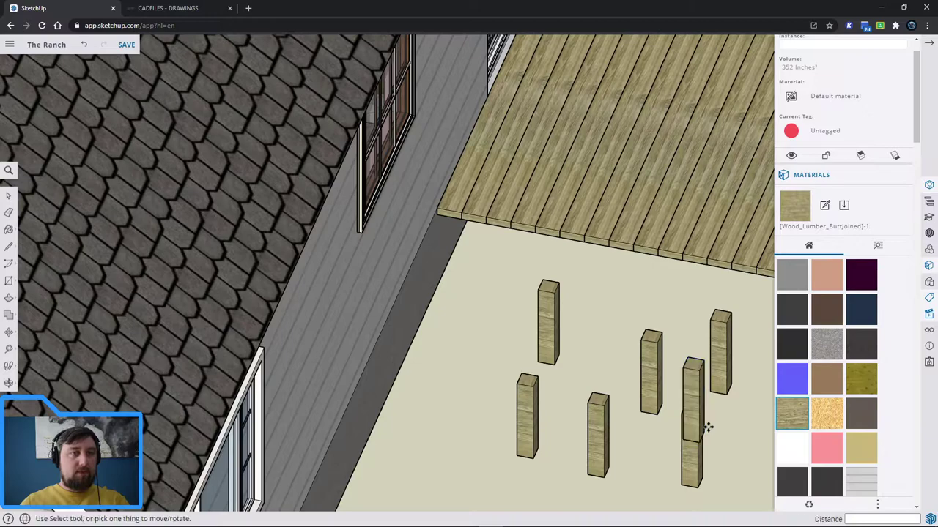
{"action": "key", "text": "space"}
{"action": "left_click", "coordinate": [657, 406]}
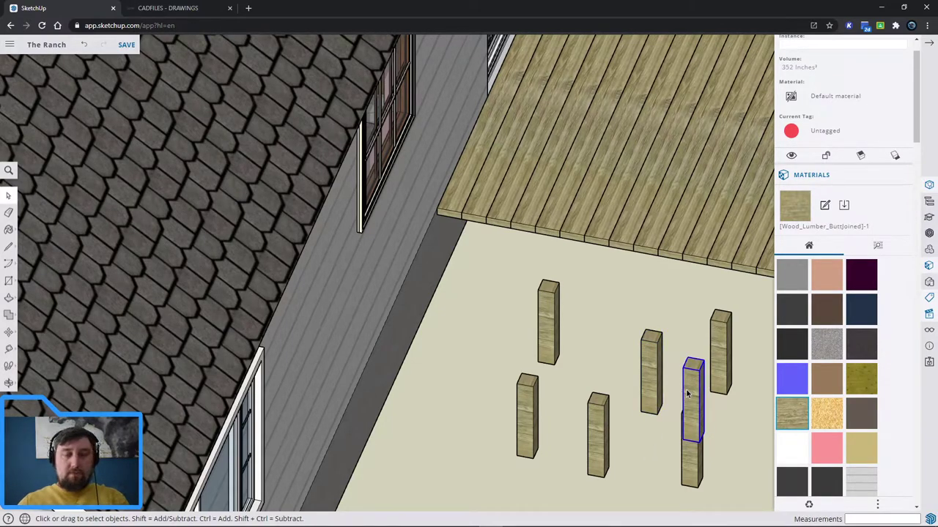
{"action": "left_click", "coordinate": [702, 422]}
{"action": "middle_click_drag", "start_coordinate": [702, 422], "coordinate": [621, 407]}
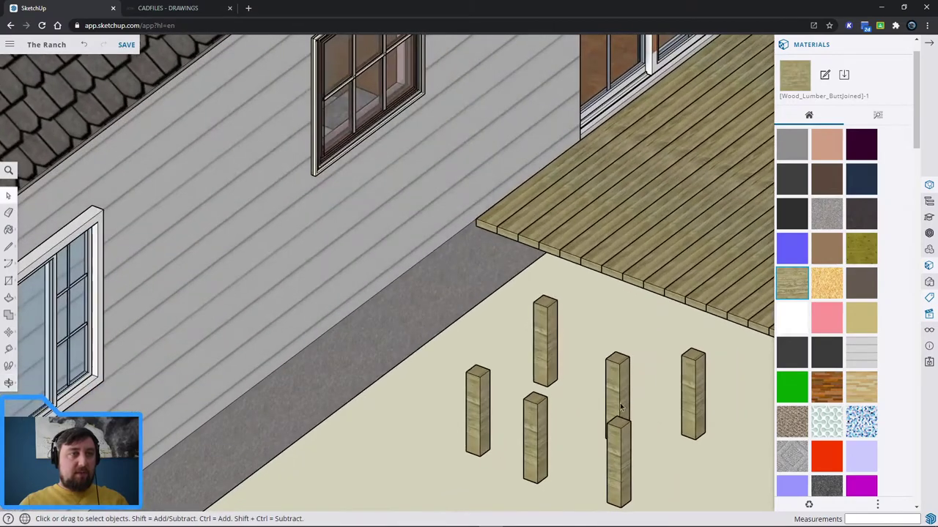
Move two posts under the deck's near corner and far corner
{"action": "key", "text": "m"}
{"action": "left_click", "coordinate": [619, 424]}
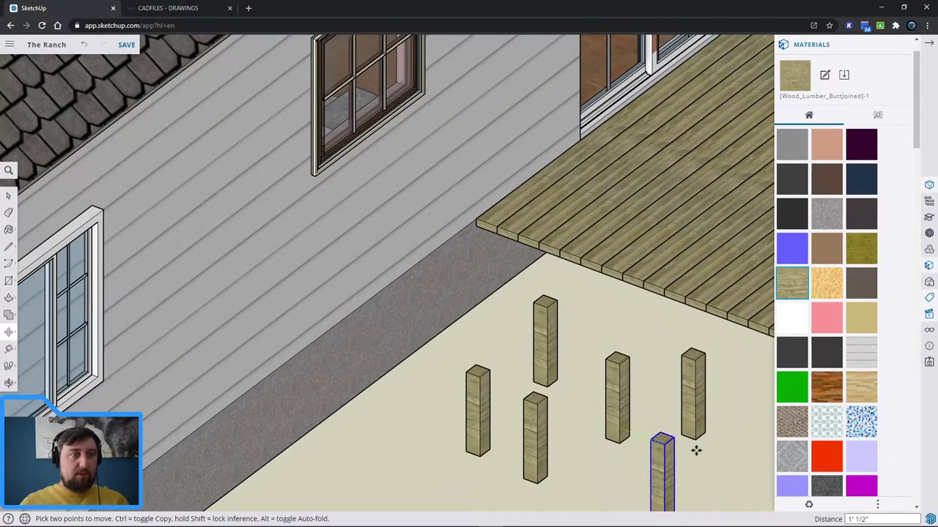
{"action": "middle_click_drag", "start_coordinate": [725, 423], "coordinate": [528, 379], "text": "shift"}
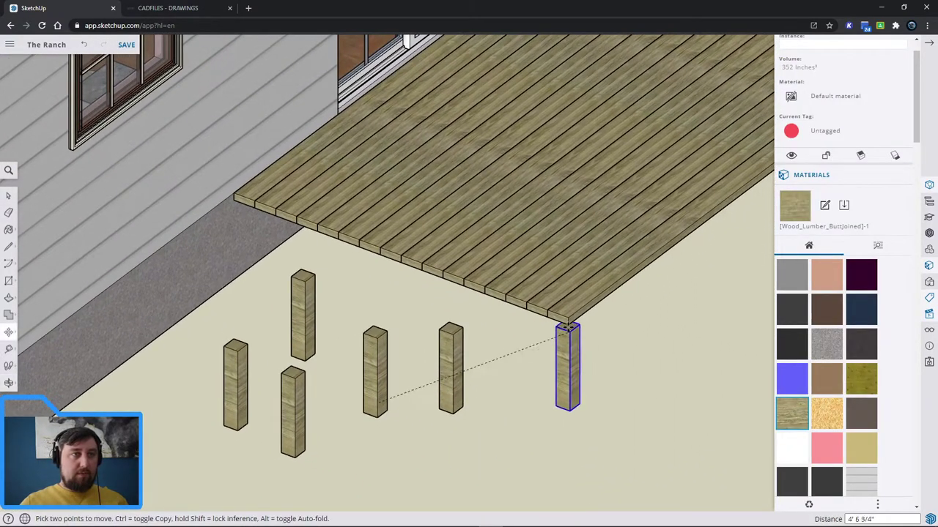
{"action": "scroll", "coordinate": [567, 324], "scroll_direction": "up", "scroll_amount": 3}
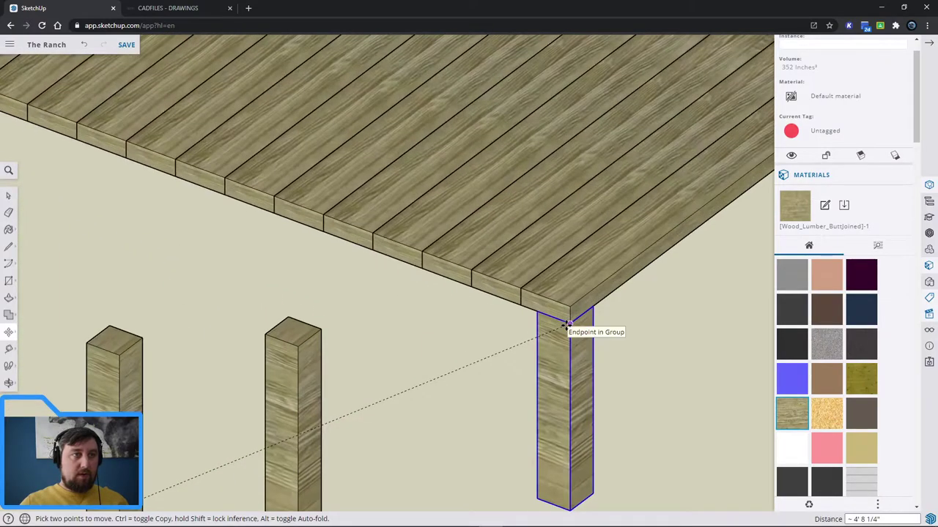
{"action": "left_click", "coordinate": [568, 323]}
{"action": "scroll", "coordinate": [450, 392], "scroll_direction": "down", "scroll_amount": 4}
{"action": "middle_click_drag", "start_coordinate": [462, 377], "coordinate": [373, 375]}
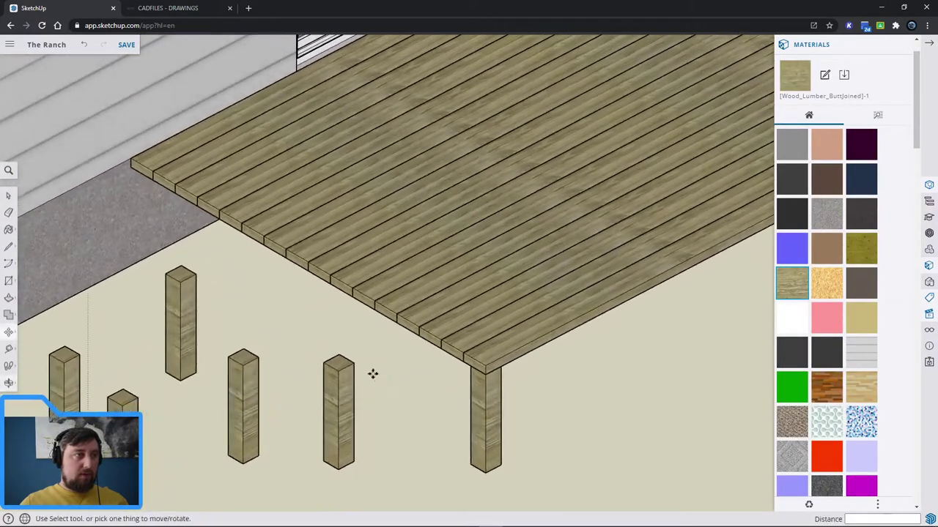
{"action": "left_click", "coordinate": [352, 366]}
{"action": "middle_click_drag", "start_coordinate": [651, 329], "coordinate": [315, 402], "text": "shift"}
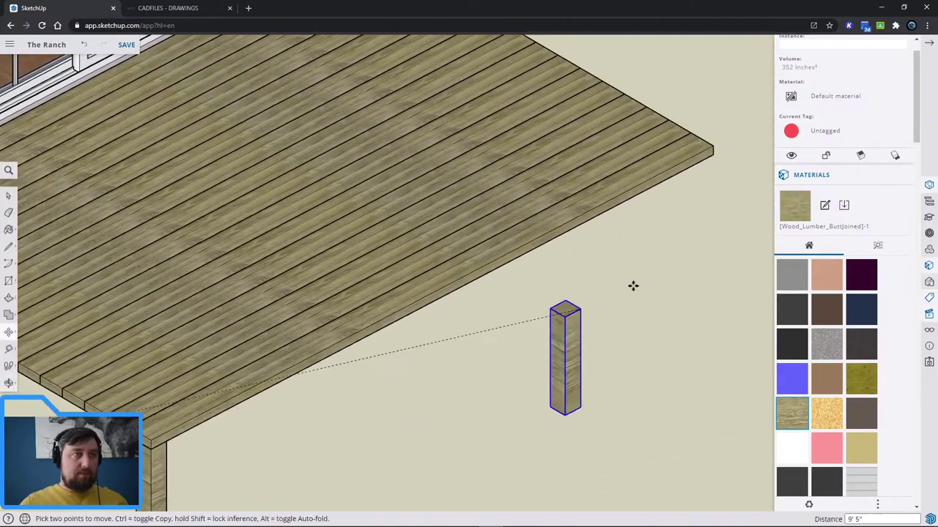
{"action": "left_click", "coordinate": [713, 152]}
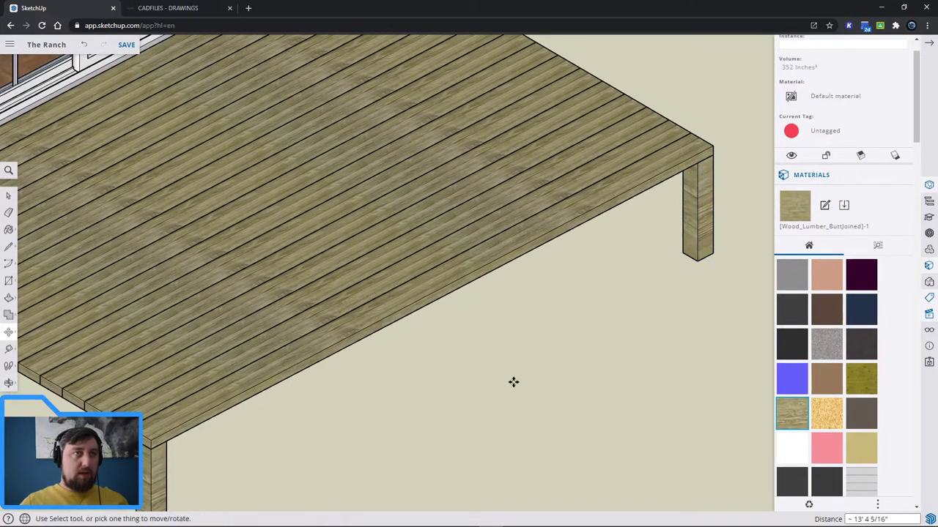
Move a third post under the deck's front edge
{"action": "scroll", "coordinate": [458, 427], "scroll_direction": "down", "scroll_amount": 3}
{"action": "scroll", "coordinate": [154, 407], "scroll_direction": "up", "scroll_amount": 5}
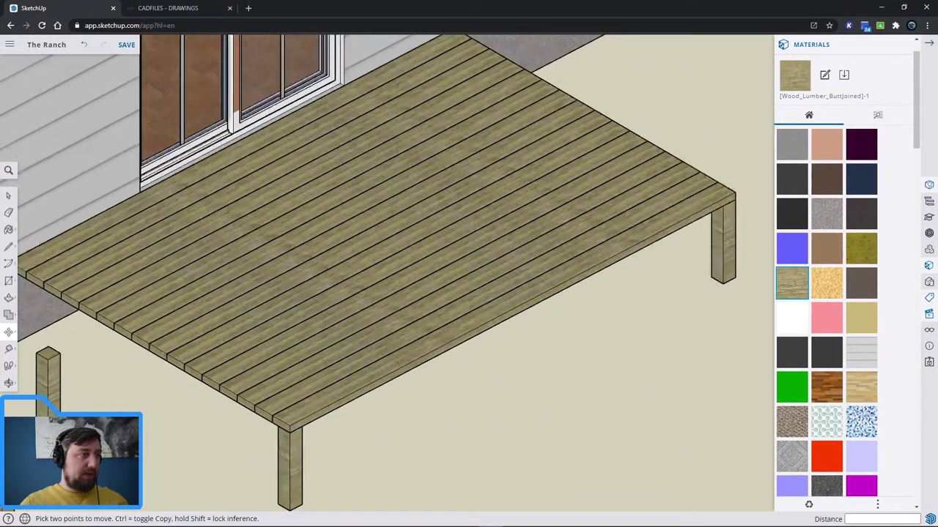
{"action": "left_click", "coordinate": [138, 423]}
{"action": "scroll", "coordinate": [461, 408], "scroll_direction": "up", "scroll_amount": 3}
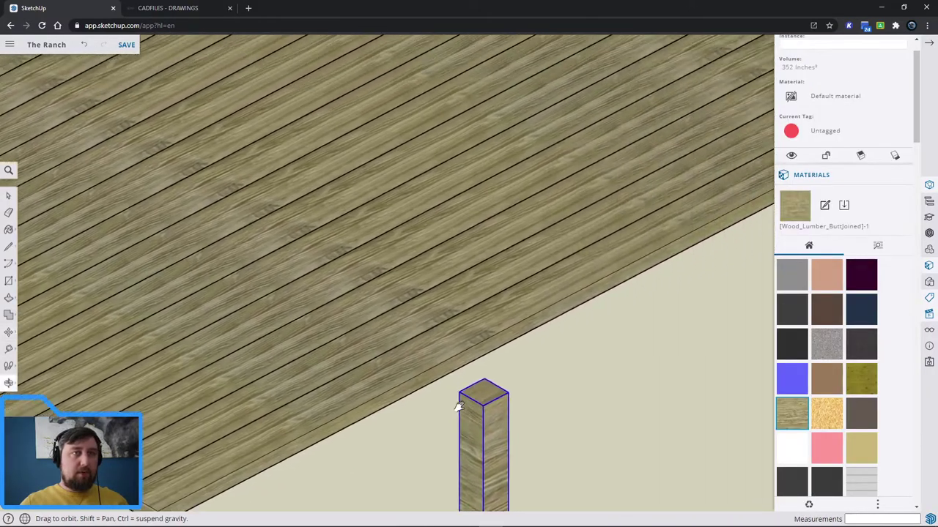
{"action": "scroll", "coordinate": [579, 293], "scroll_direction": "down", "scroll_amount": 3}
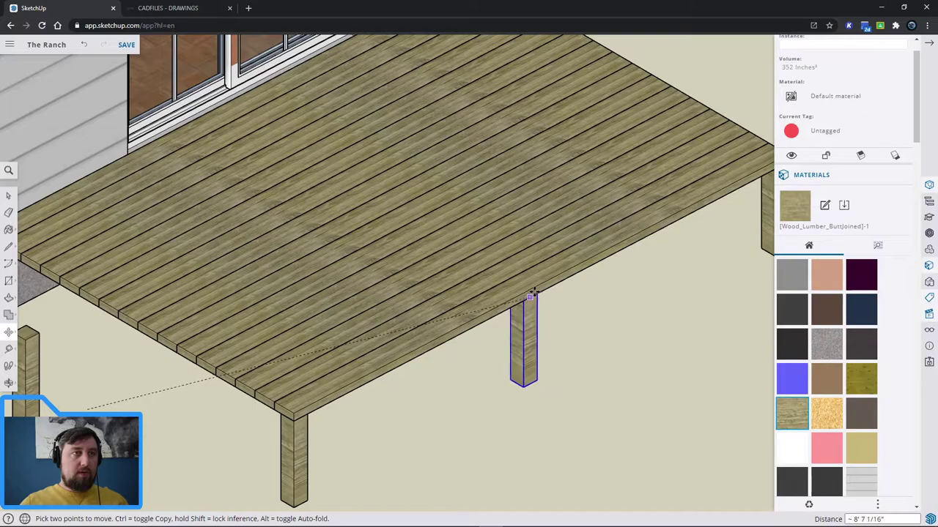
{"action": "left_click", "coordinate": [539, 289]}
{"action": "scroll", "coordinate": [600, 381], "scroll_direction": "down", "scroll_amount": 5}
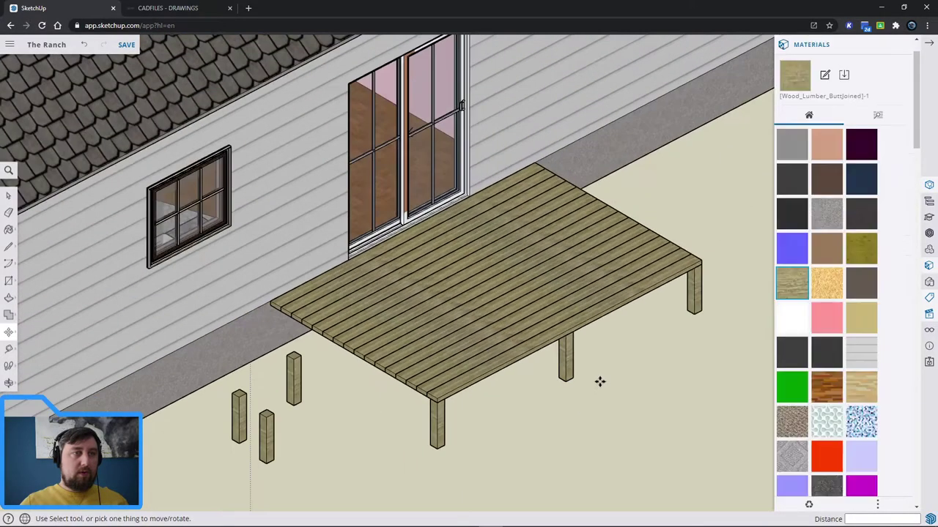
{"action": "middle_click_drag", "start_coordinate": [600, 381], "coordinate": [357, 366]}
{"action": "scroll", "coordinate": [466, 406], "scroll_direction": "up", "scroll_amount": 8}
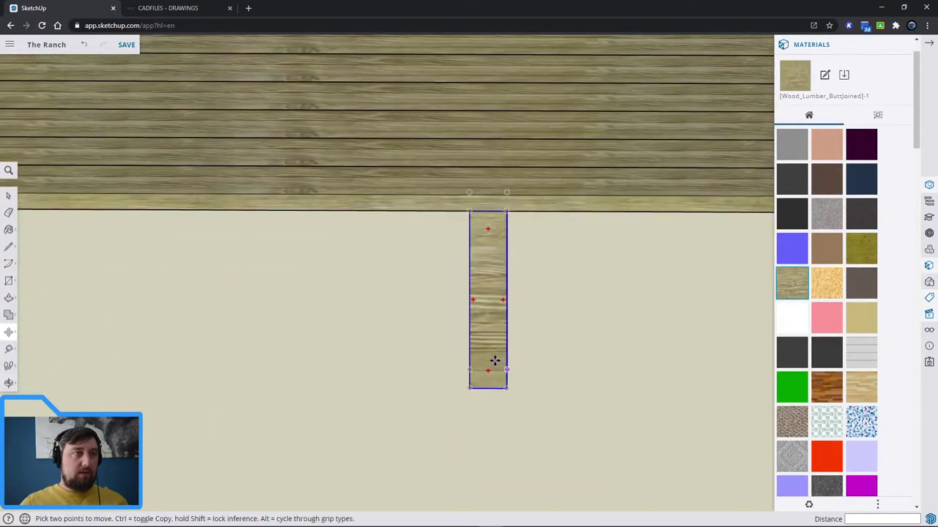
{"action": "middle_click_drag", "start_coordinate": [494, 360], "coordinate": [479, 448]}
Move the small post to the midpoint of the deck's edge
{"action": "key", "text": "m"}
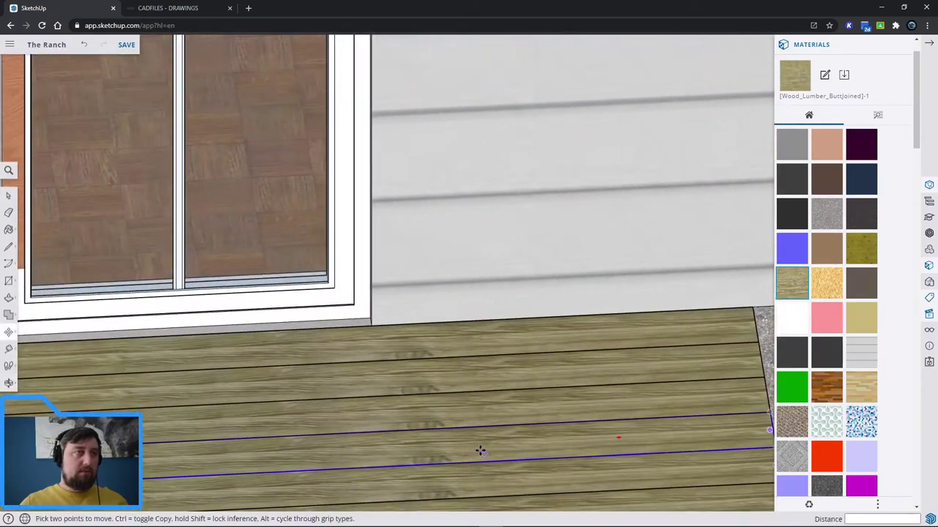
{"action": "scroll", "coordinate": [480, 447], "scroll_direction": "down", "scroll_amount": 3}
{"action": "middle_click_drag", "start_coordinate": [327, 462], "coordinate": [519, 454]}
{"action": "scroll", "coordinate": [435, 467], "scroll_direction": "up", "scroll_amount": 3}
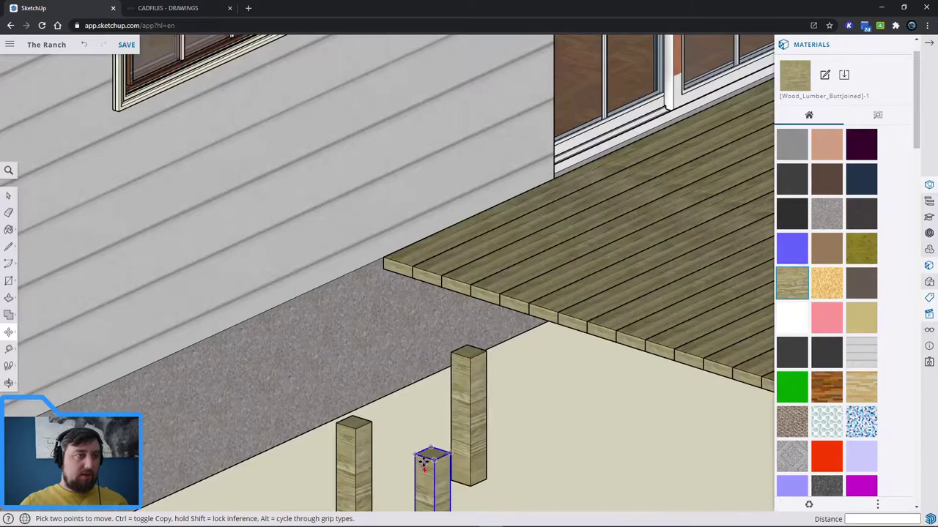
{"action": "left_click", "coordinate": [421, 454]}
{"action": "scroll", "coordinate": [420, 454], "scroll_direction": "up", "scroll_amount": 3}
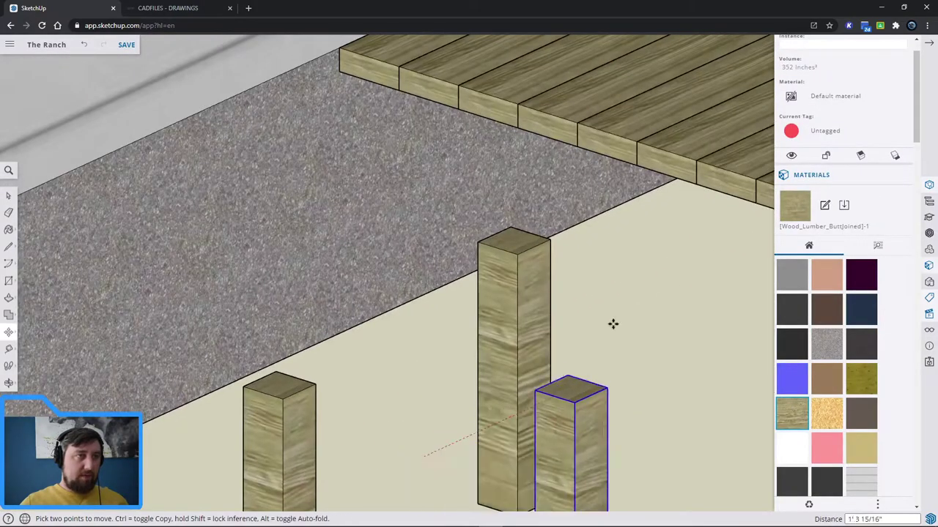
{"action": "scroll", "coordinate": [613, 323], "scroll_direction": "down", "scroll_amount": 5}
{"action": "middle_click_drag", "start_coordinate": [652, 263], "coordinate": [678, 311]}
{"action": "scroll", "coordinate": [737, 308], "scroll_direction": "up", "scroll_amount": 2}
{"action": "middle_click_drag", "start_coordinate": [737, 308], "coordinate": [477, 218]}
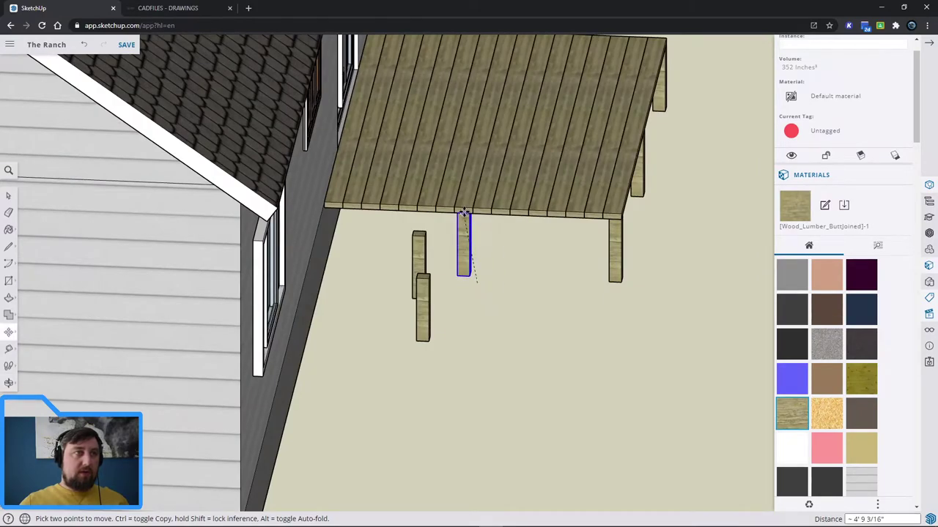
{"action": "left_click", "coordinate": [463, 213]}
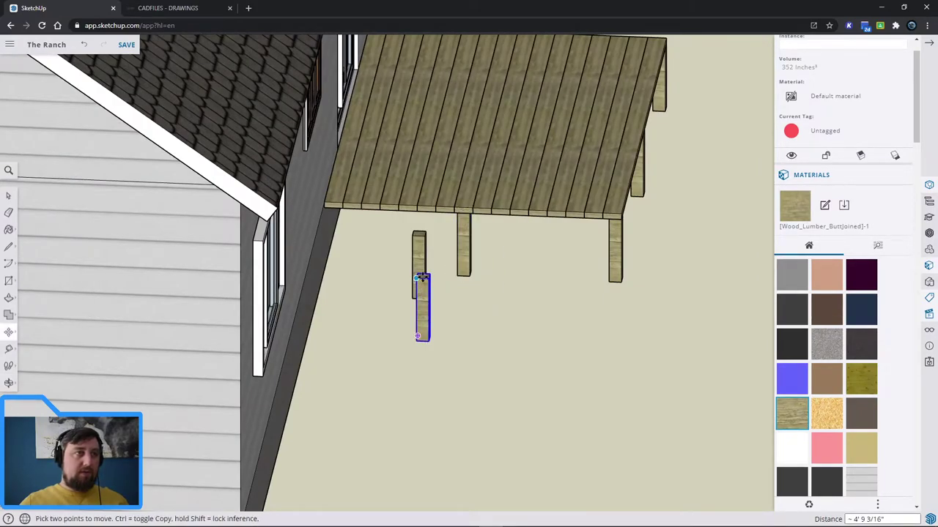
Pick up another post by its top corner to carry it left
{"action": "scroll", "coordinate": [422, 277], "scroll_direction": "up", "scroll_amount": 4}
{"action": "left_click", "coordinate": [420, 277]}
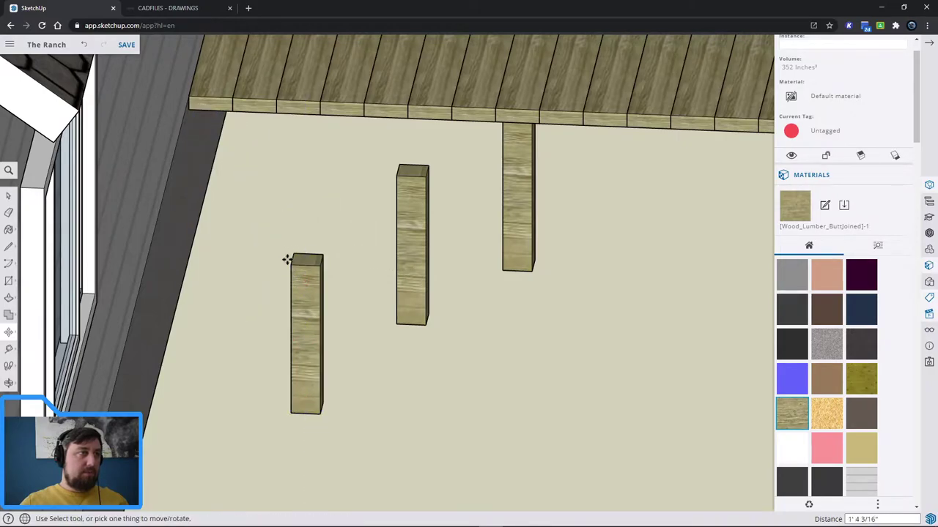
{"action": "left_click", "coordinate": [293, 258]}
Set the carried post down under the deck's left edge
{"action": "left_click", "coordinate": [188, 108]}
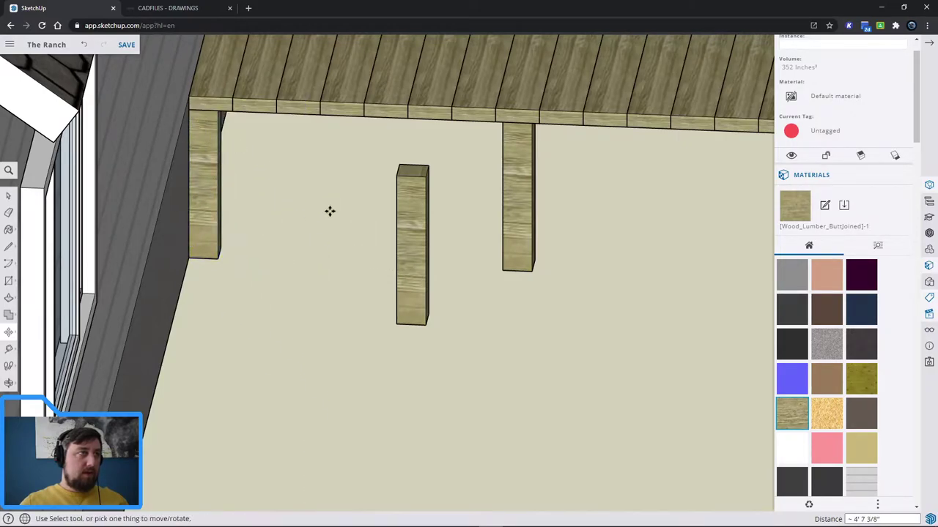
{"action": "scroll", "coordinate": [446, 293], "scroll_direction": "down", "scroll_amount": 6}
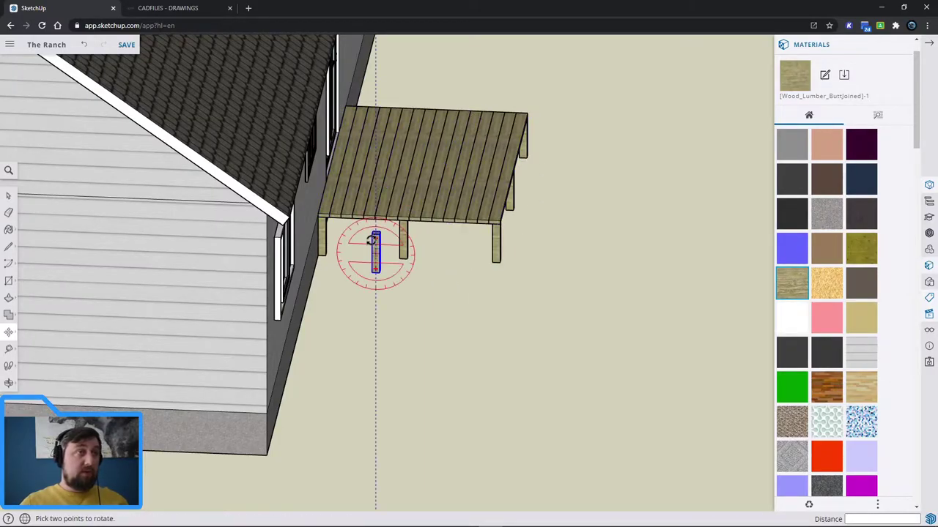
{"action": "scroll", "coordinate": [374, 251], "scroll_direction": "up", "scroll_amount": 3}
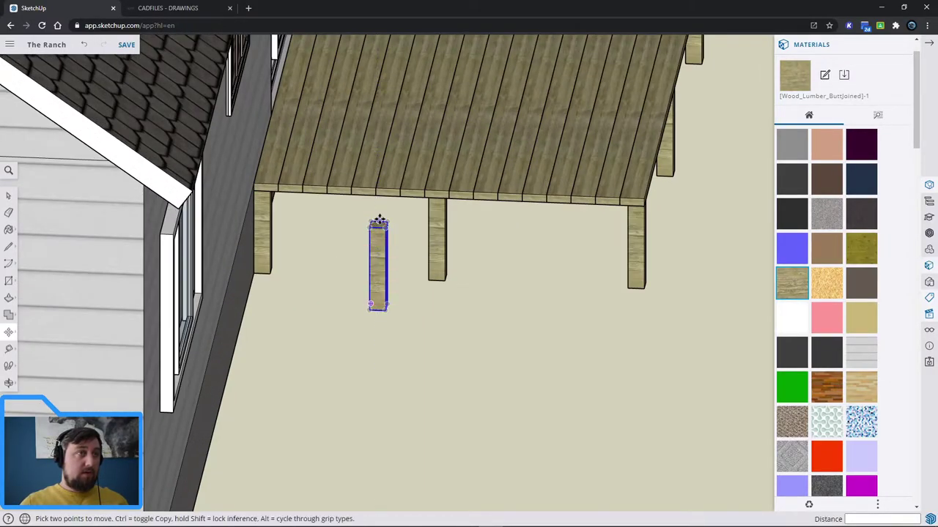
Move the loose post and snap it under the deck's back corner
{"action": "left_click", "coordinate": [386, 217]}
{"action": "scroll", "coordinate": [379, 211], "scroll_direction": "down", "scroll_amount": 3}
{"action": "middle_click_drag", "start_coordinate": [379, 211], "coordinate": [418, 188]}
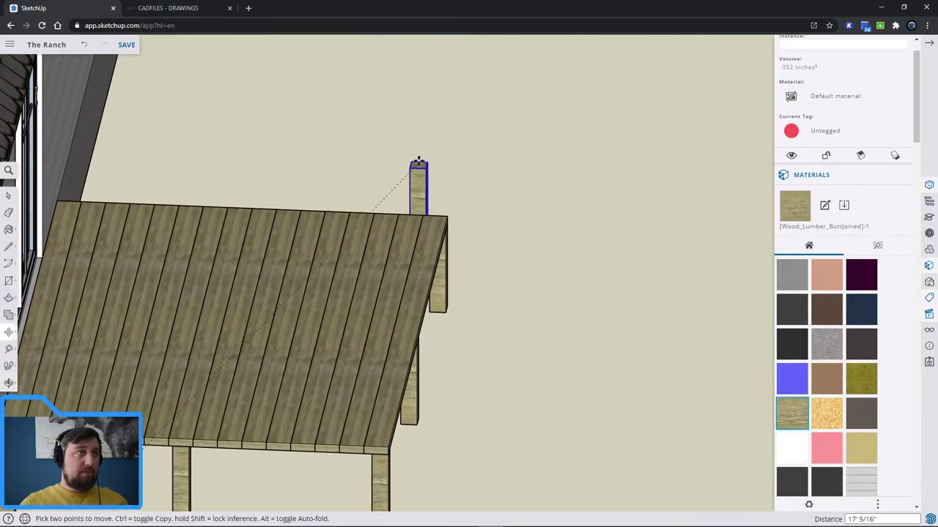
{"action": "scroll", "coordinate": [501, 189], "scroll_direction": "up", "scroll_amount": 3}
{"action": "middle_click_drag", "start_coordinate": [500, 189], "coordinate": [562, 165]}
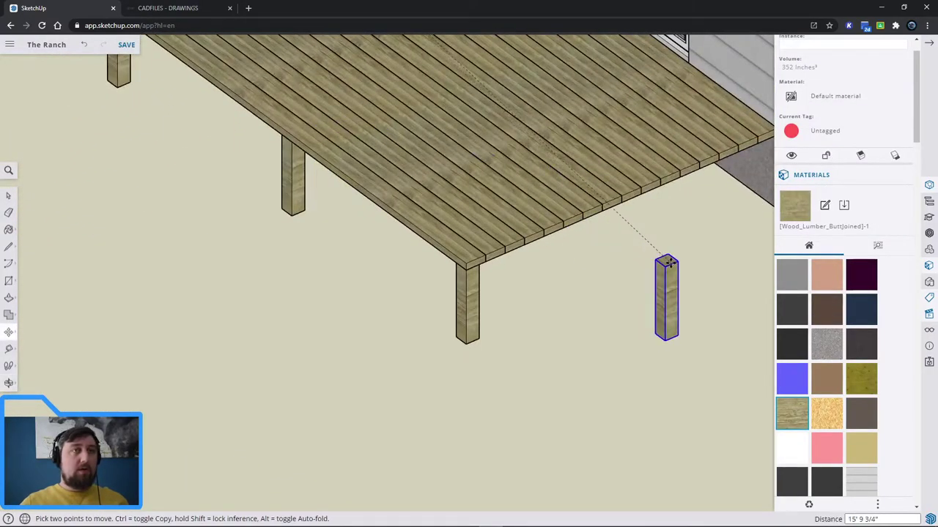
{"action": "scroll", "coordinate": [665, 262], "scroll_direction": "down", "scroll_amount": 3}
{"action": "key", "text": "Escape"}
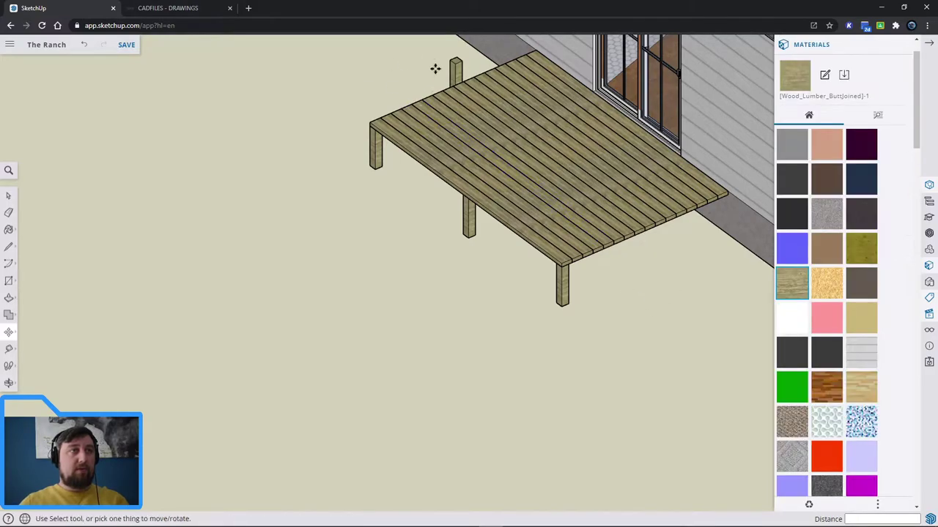
{"action": "left_click", "coordinate": [454, 66]}
{"action": "scroll", "coordinate": [453, 66], "scroll_direction": "up", "scroll_amount": 3}
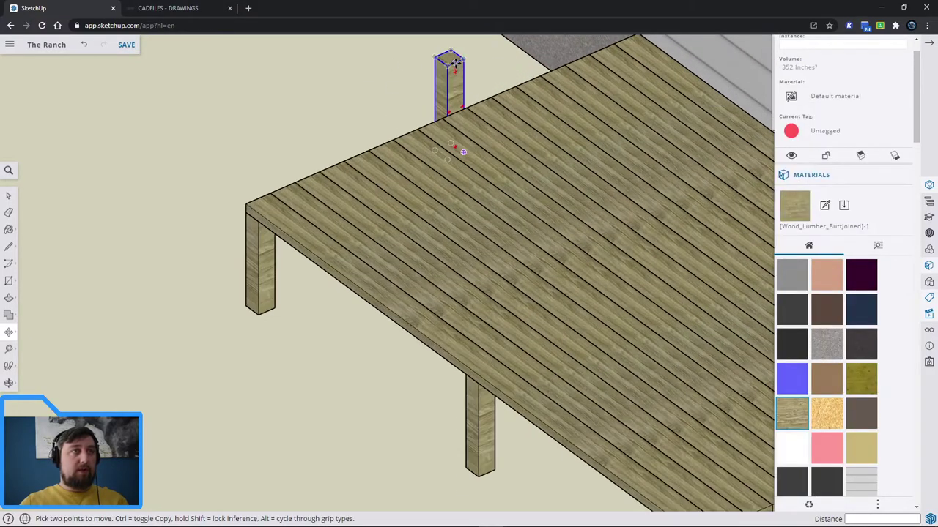
{"action": "left_click", "coordinate": [463, 59]}
{"action": "middle_click_drag", "start_coordinate": [659, 288], "coordinate": [234, 159]}
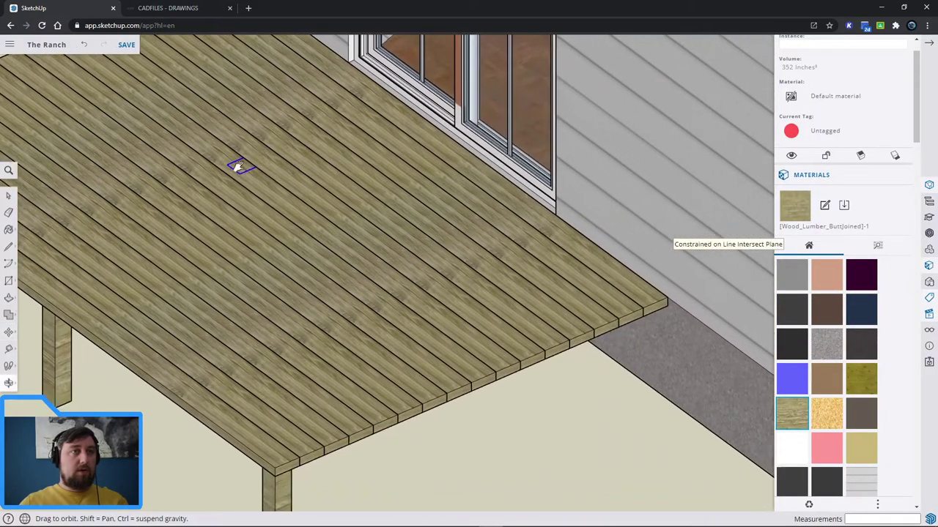
{"action": "left_click", "coordinate": [628, 393]}
{"action": "scroll", "coordinate": [623, 440], "scroll_direction": "down", "scroll_amount": 5}
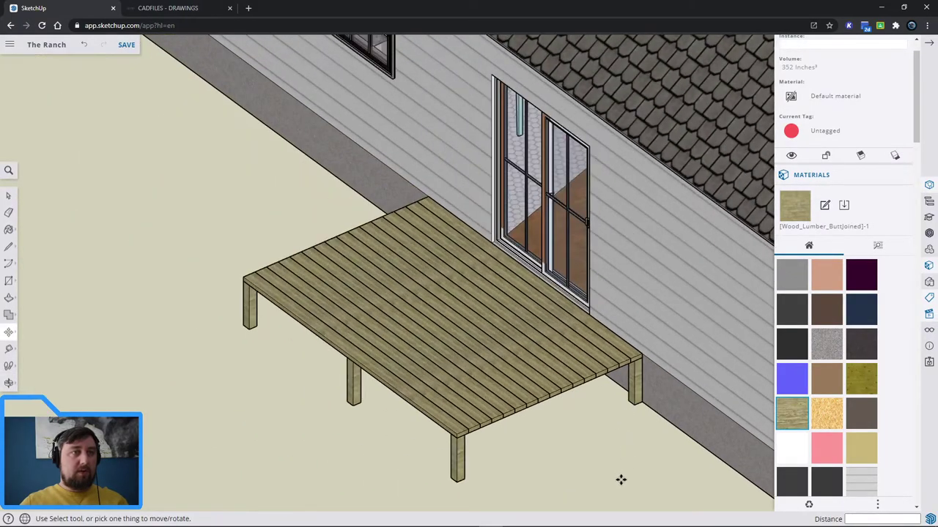
{"action": "scroll", "coordinate": [608, 475], "scroll_direction": "up", "scroll_amount": 2}
Orbit to view the house wall and the supported deck
{"action": "key", "text": "space"}
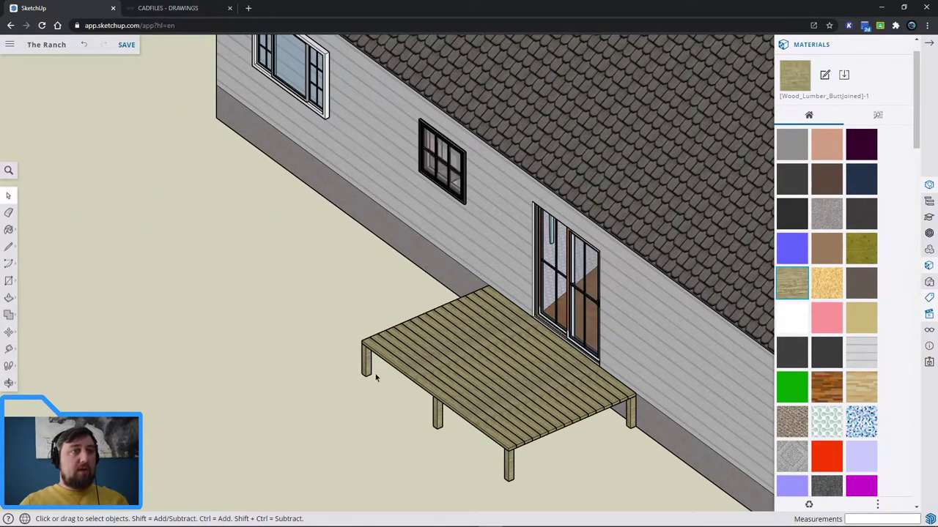
{"action": "middle_click_drag", "start_coordinate": [375, 376], "coordinate": [574, 329]}
{"action": "scroll", "coordinate": [568, 359], "scroll_direction": "down", "scroll_amount": 3}
{"action": "middle_click_drag", "start_coordinate": [561, 385], "coordinate": [654, 395]}
{"action": "scroll", "coordinate": [425, 418], "scroll_direction": "up", "scroll_amount": 3}
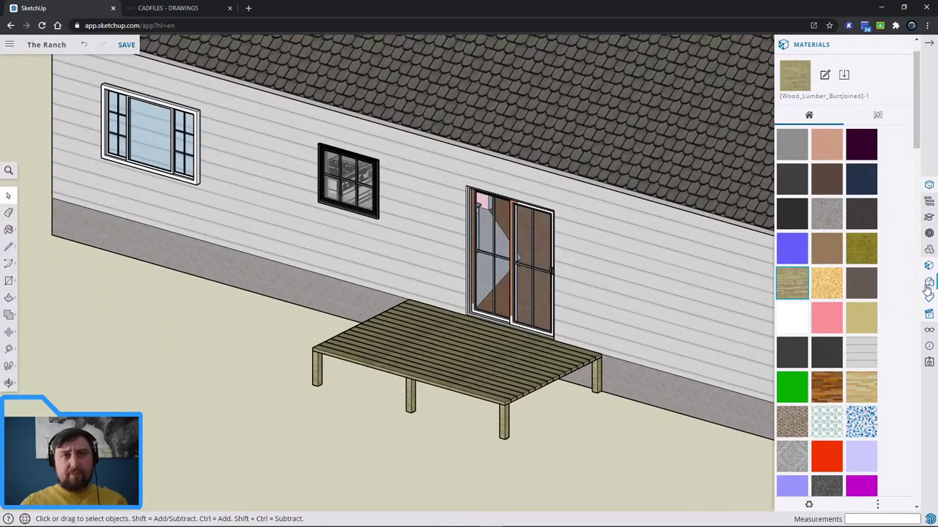
Search 3D Warehouse for 'DECK STEPS' and download the Deck Steps model
{"action": "left_click", "coordinate": [928, 248]}
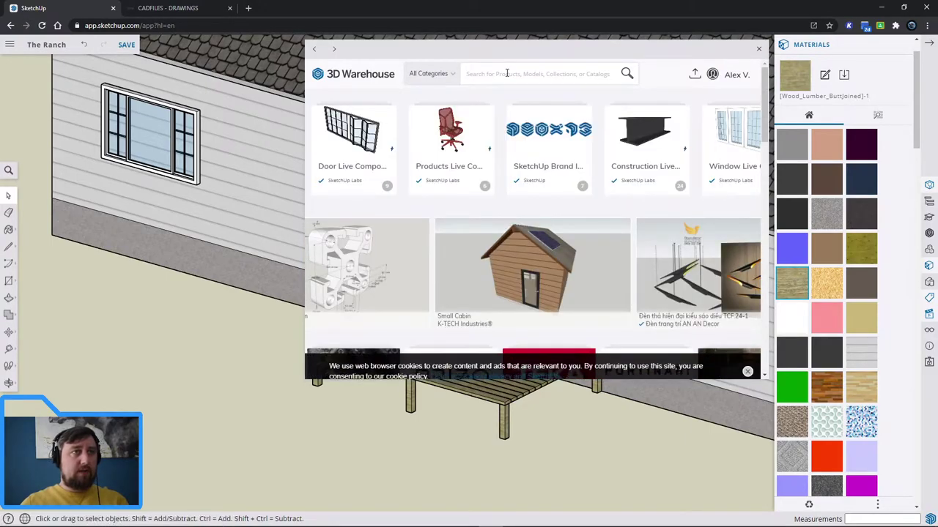
{"action": "type", "text": "DECK"}
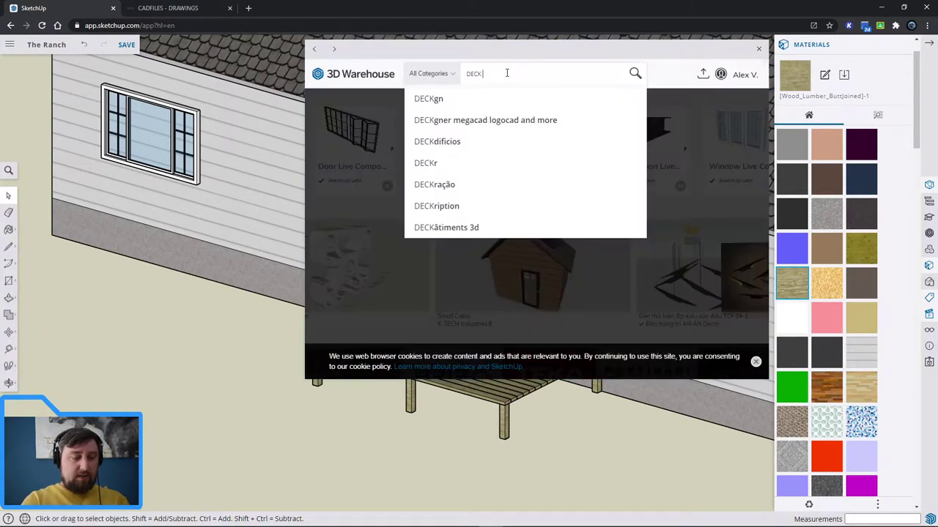
{"action": "type", "text": " STEPS"}
{"action": "key", "text": "Return"}
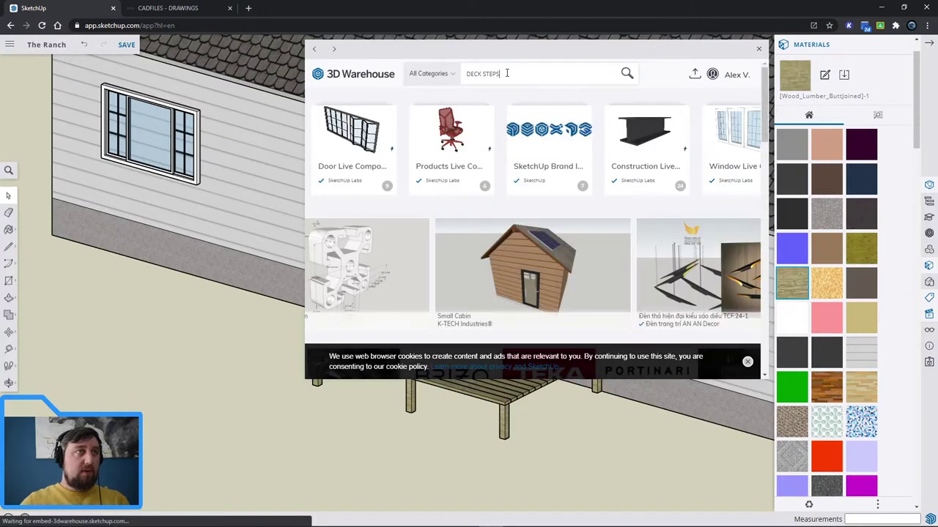
{"action": "left_click", "coordinate": [534, 124]}
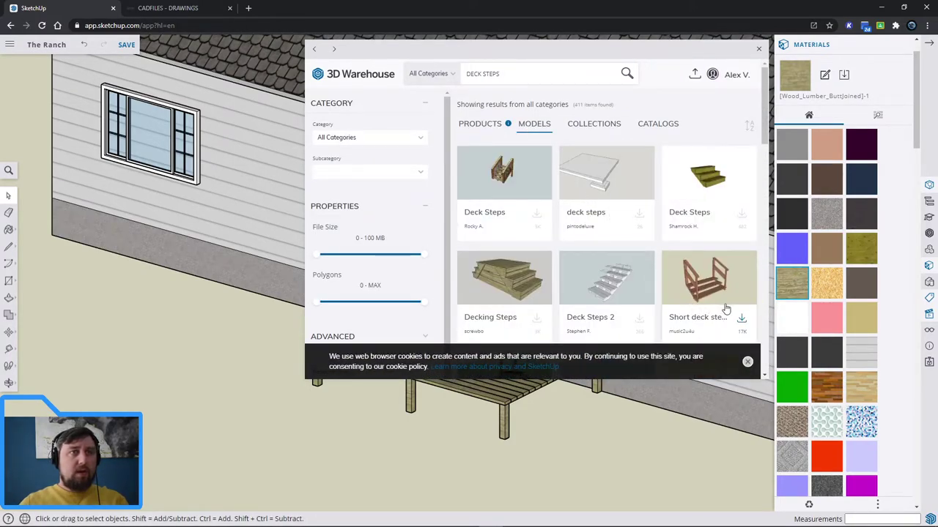
{"action": "scroll", "coordinate": [644, 279], "scroll_direction": "down", "scroll_amount": 2}
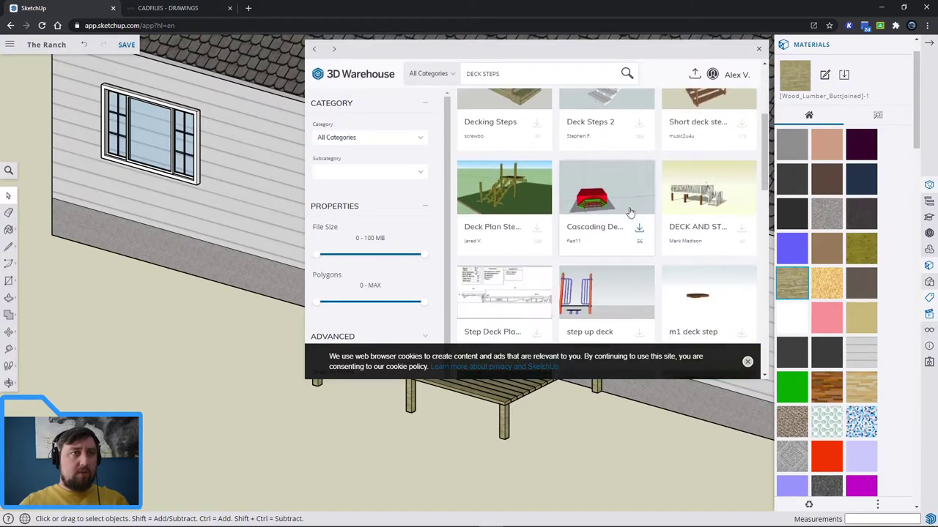
{"action": "scroll", "coordinate": [634, 220], "scroll_direction": "up", "scroll_amount": 2}
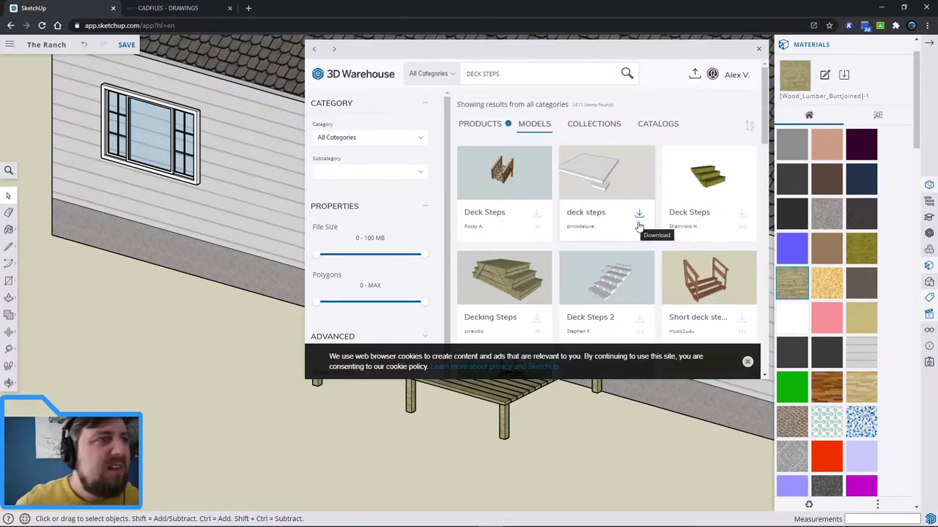
{"action": "left_click", "coordinate": [719, 183]}
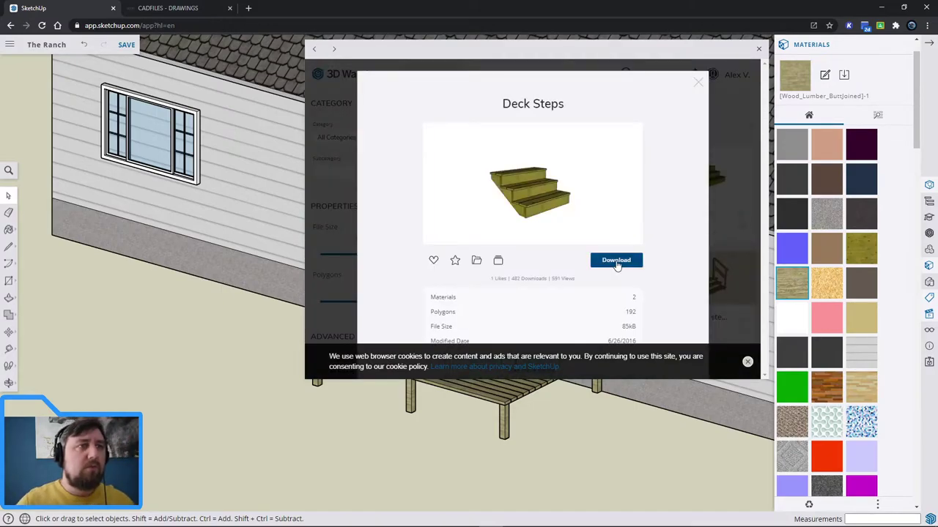
{"action": "left_click", "coordinate": [616, 260]}
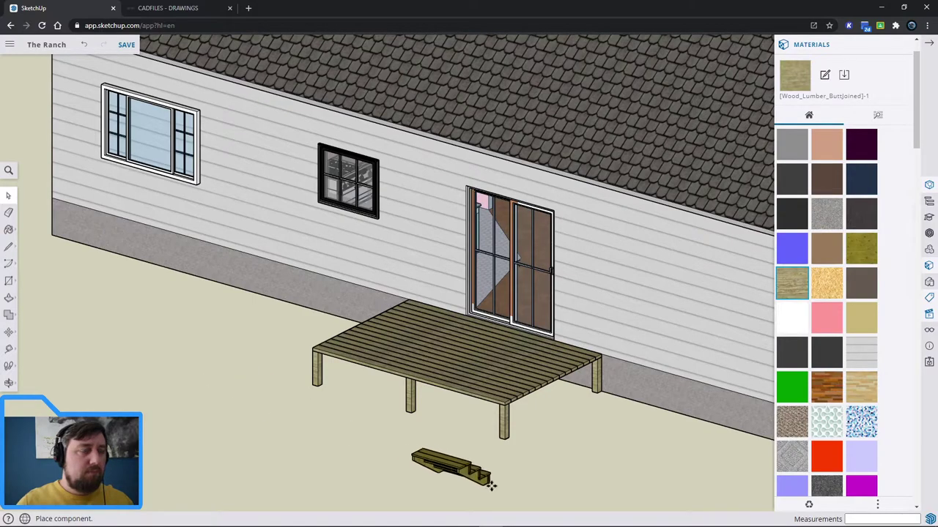
Place the Deck Steps on the ground and rotate them 90°
{"action": "left_click", "coordinate": [607, 483]}
{"action": "middle_click_drag", "start_coordinate": [674, 481], "coordinate": [529, 483]}
{"action": "key", "text": "m"}
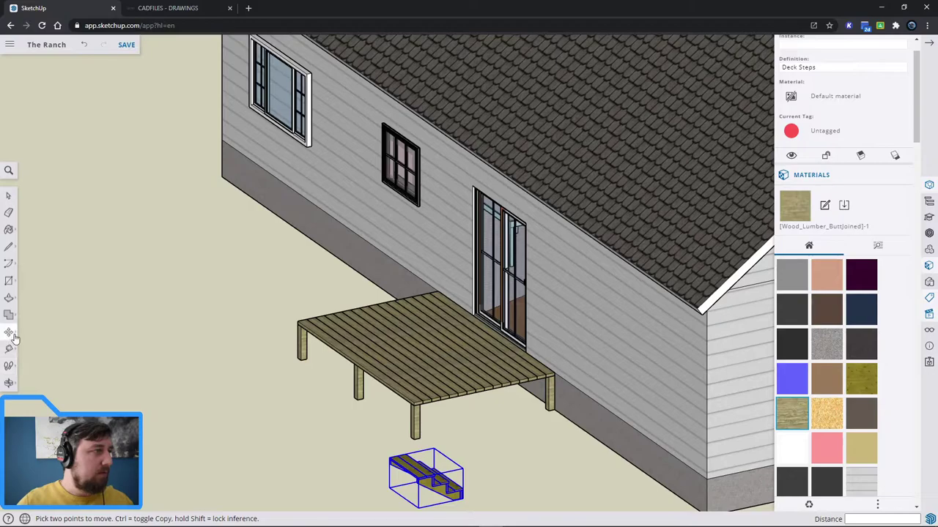
{"action": "left_click", "coordinate": [40, 334]}
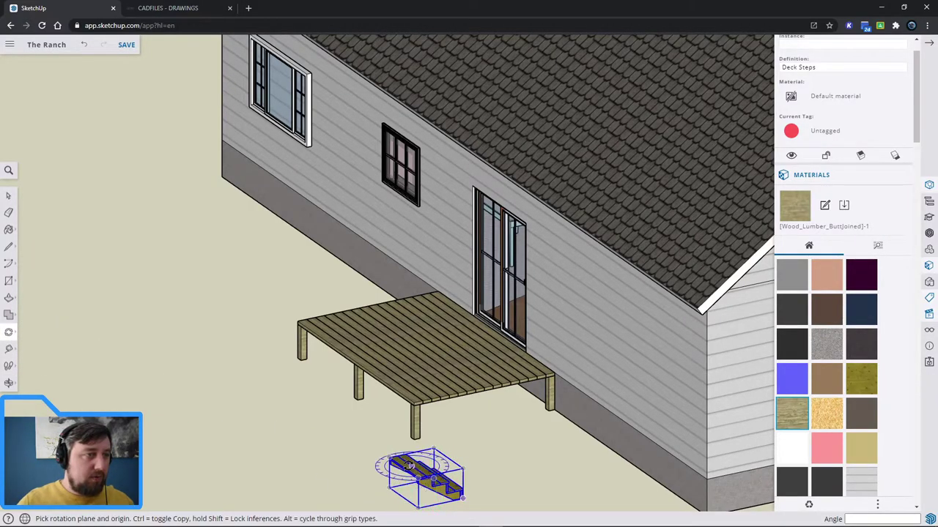
{"action": "left_click", "coordinate": [411, 467]}
{"action": "left_click", "coordinate": [423, 476]}
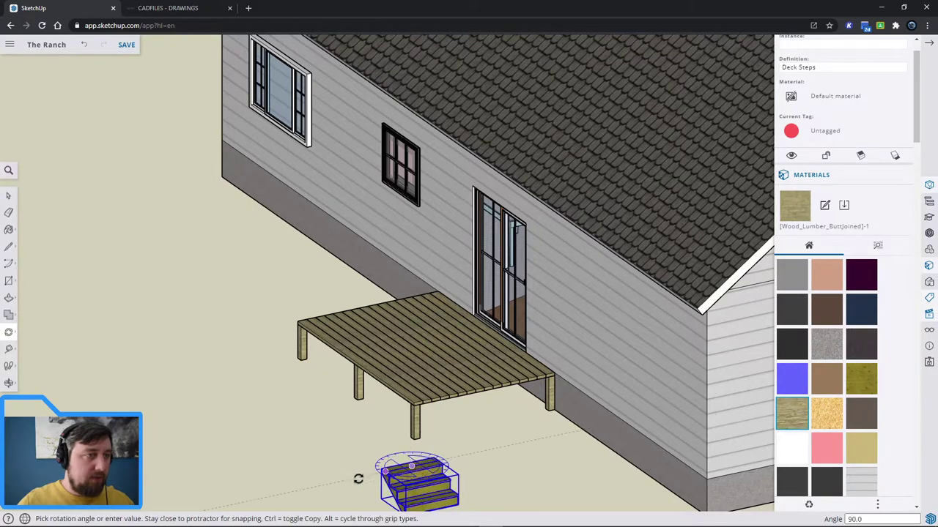
{"action": "left_click", "coordinate": [356, 479]}
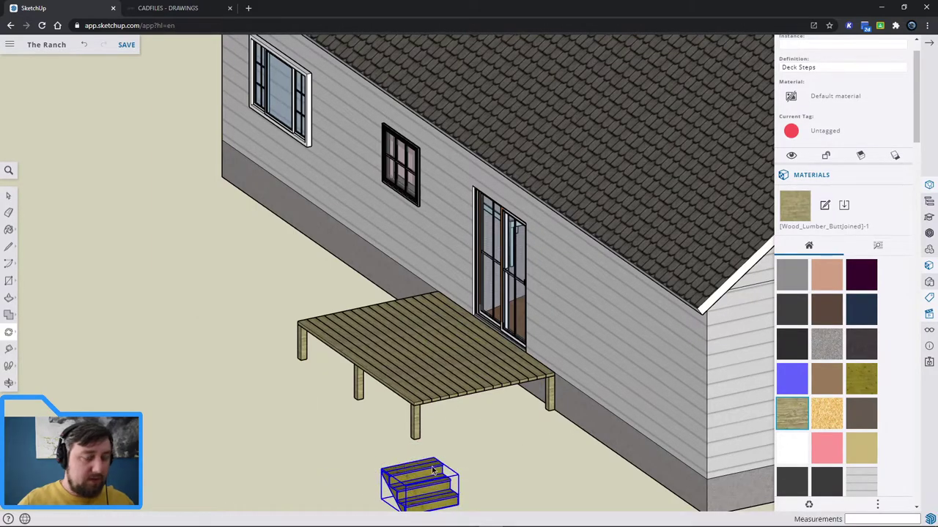
Move the rotated steps against the deck's front edge, top step flush with the decking
{"action": "key", "text": "m"}
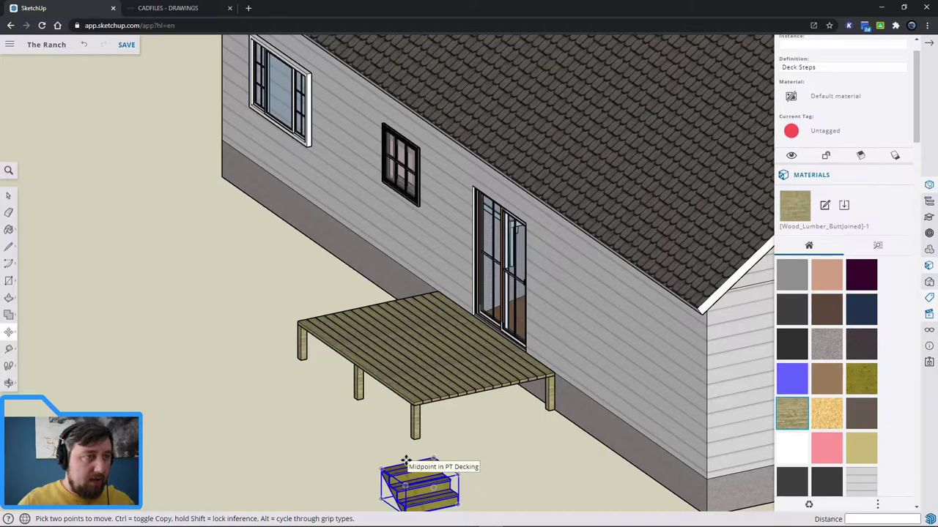
{"action": "left_click", "coordinate": [448, 438]}
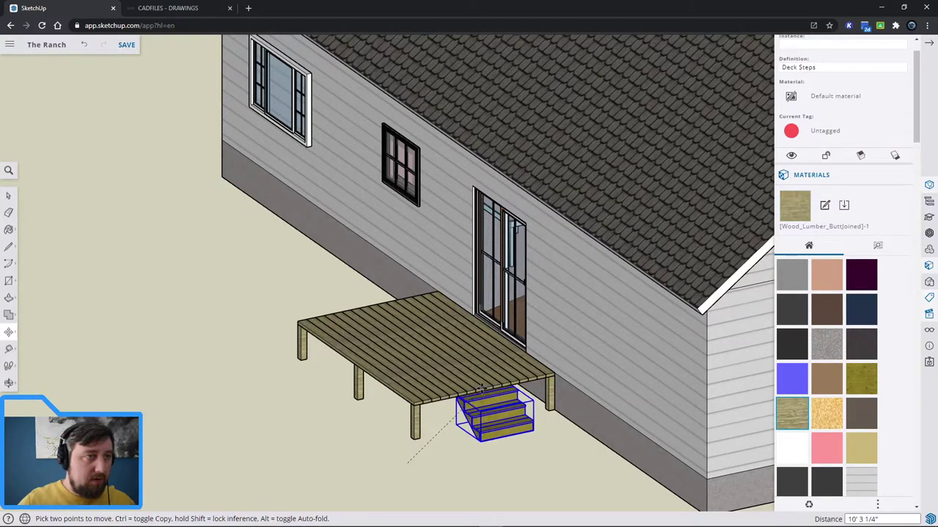
{"action": "scroll", "coordinate": [487, 392], "scroll_direction": "up", "scroll_amount": 4}
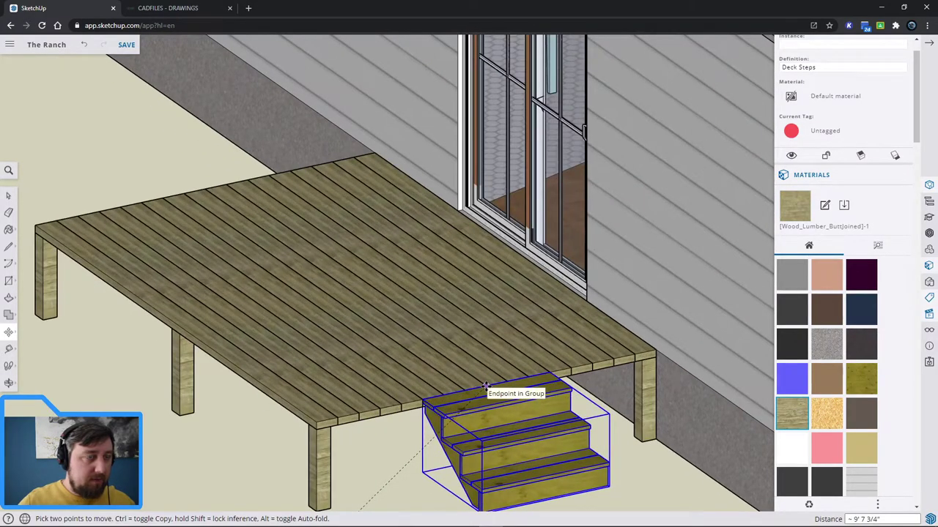
{"action": "middle_click_drag", "start_coordinate": [652, 476], "coordinate": [584, 394]}
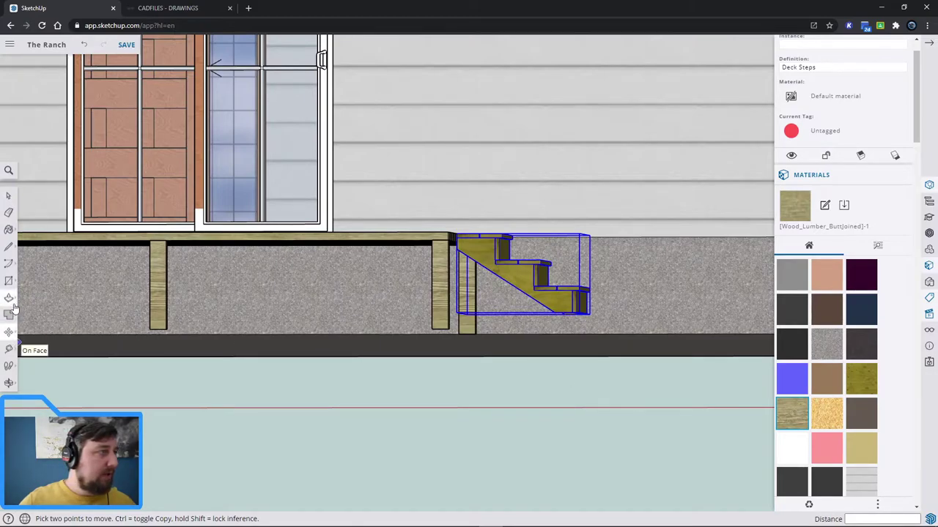
Scale the Deck Steps taller and deeper until they run from deck height to the ground
{"action": "mouse_move", "coordinate": [12, 337]}
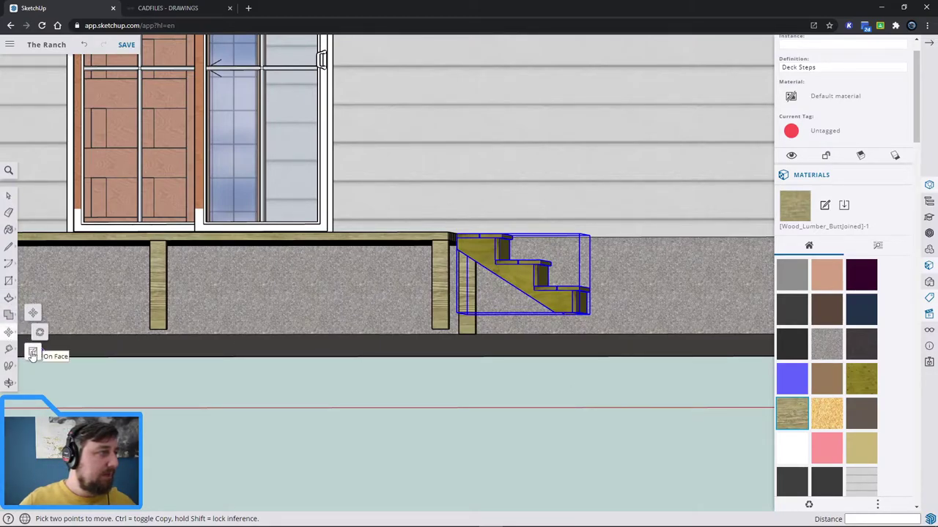
{"action": "left_click", "coordinate": [32, 353]}
{"action": "middle_click_drag", "start_coordinate": [637, 375], "coordinate": [502, 385]}
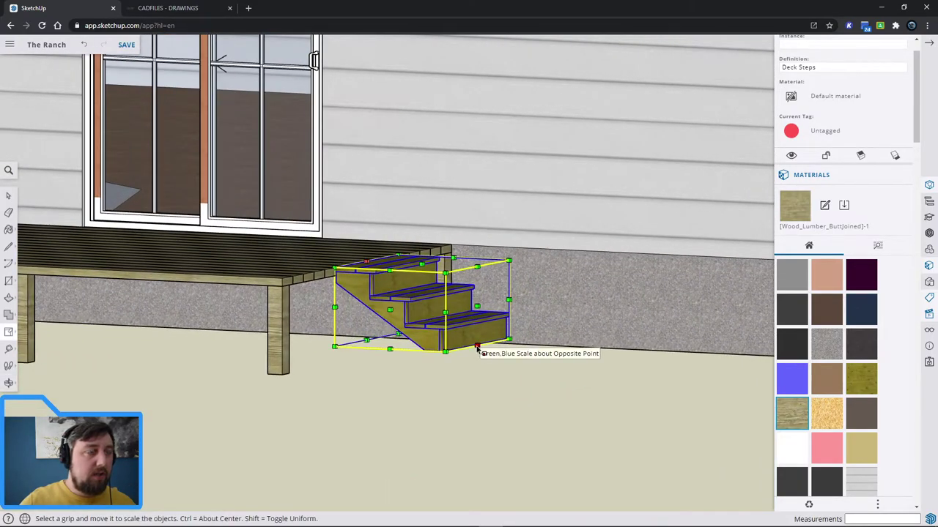
{"action": "left_click_drag", "start_coordinate": [477, 348], "coordinate": [499, 376]}
{"action": "middle_click_drag", "start_coordinate": [499, 376], "coordinate": [625, 333]}
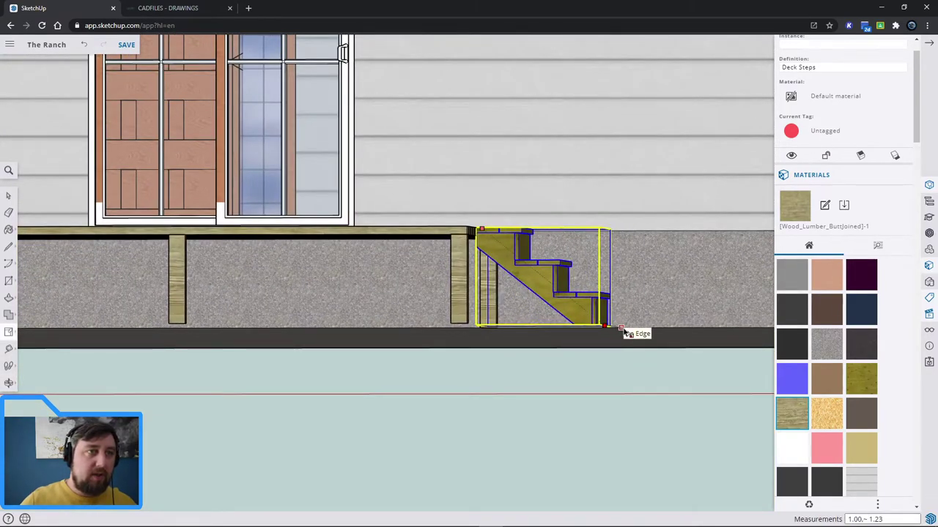
{"action": "key", "text": "space"}
{"action": "middle_click_drag", "start_coordinate": [618, 430], "coordinate": [579, 482]}
{"action": "left_click", "coordinate": [622, 482]}
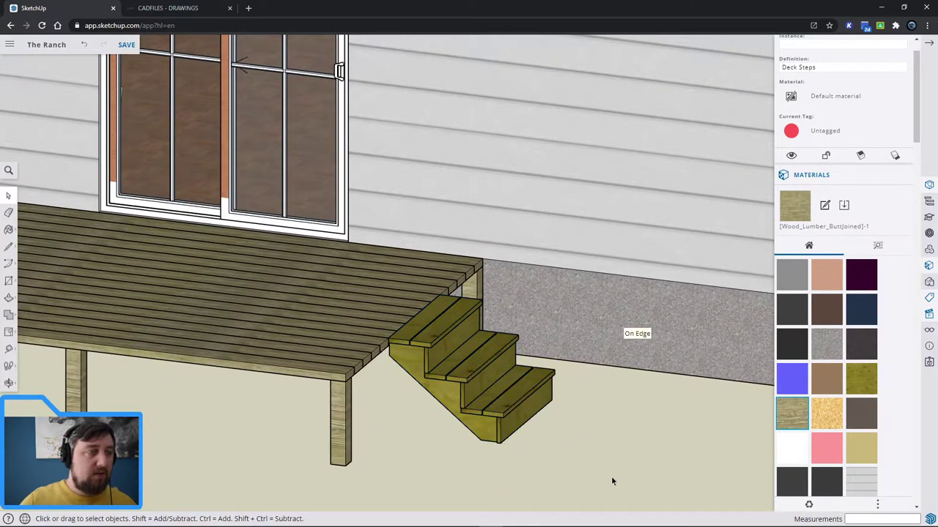
{"action": "left_click", "coordinate": [9, 232]}
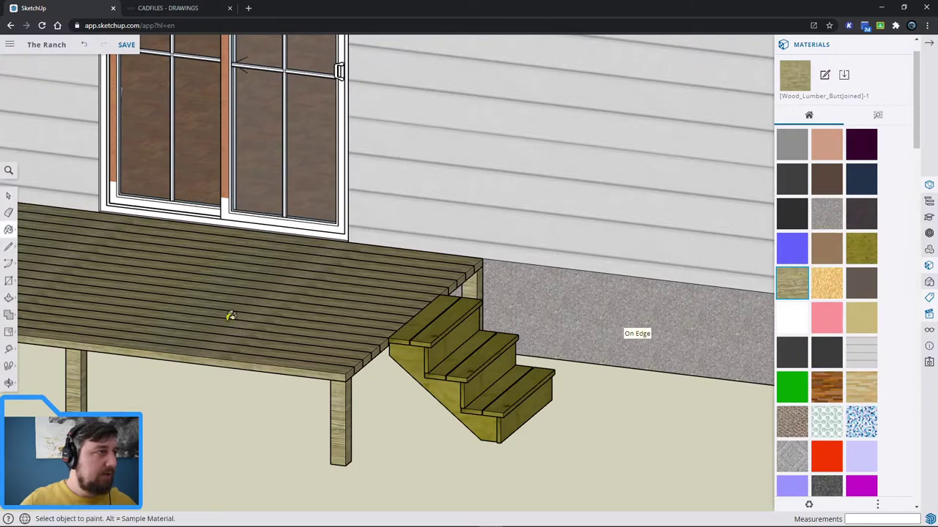
Explode the Deck Steps component into separate wood pieces
{"action": "key", "text": "space"}
{"action": "left_click", "coordinate": [513, 421]}
{"action": "right_click", "coordinate": [503, 411]}
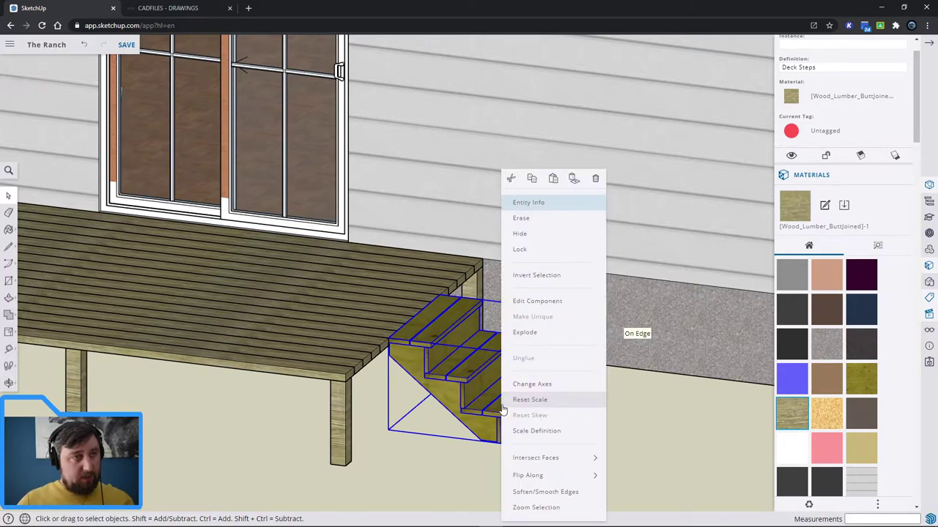
{"action": "left_click", "coordinate": [524, 336]}
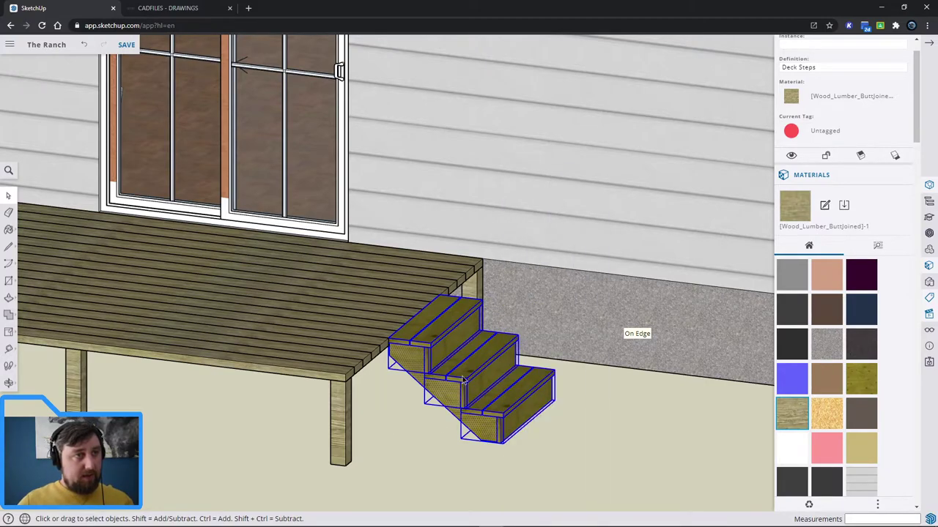
{"action": "left_click", "coordinate": [9, 230]}
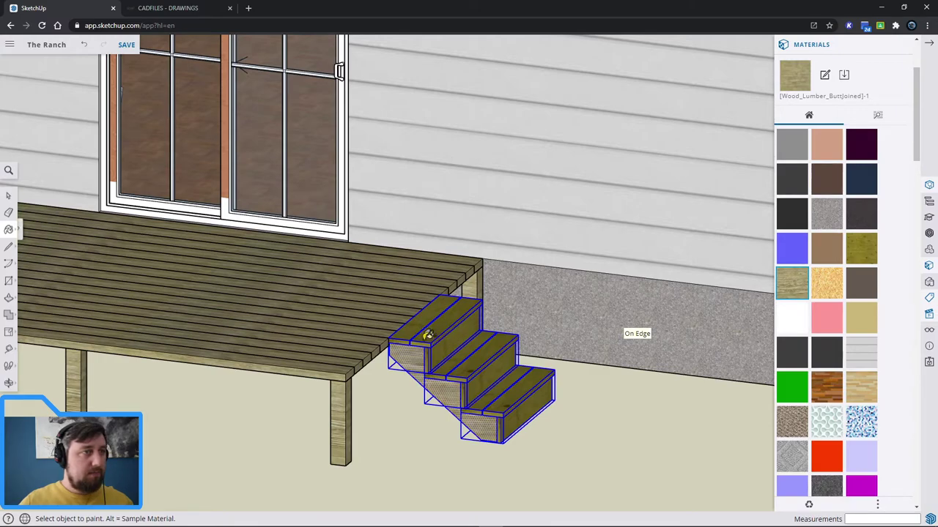
Deselect the stairs and orbit and zoom out to view the whole deck
{"action": "key", "text": "space"}
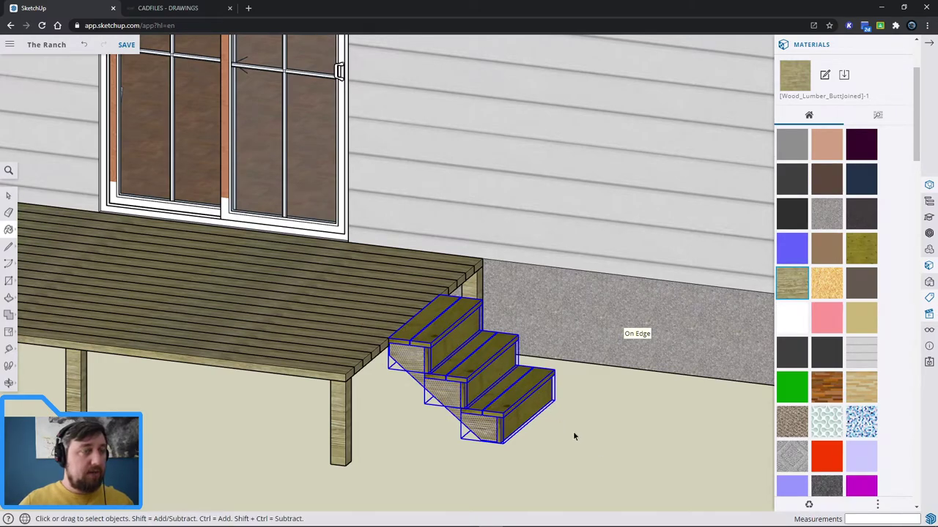
{"action": "left_click", "coordinate": [617, 458]}
{"action": "middle_click_drag", "start_coordinate": [672, 460], "coordinate": [568, 456]}
{"action": "scroll", "coordinate": [568, 456], "scroll_direction": "down", "scroll_amount": 3}
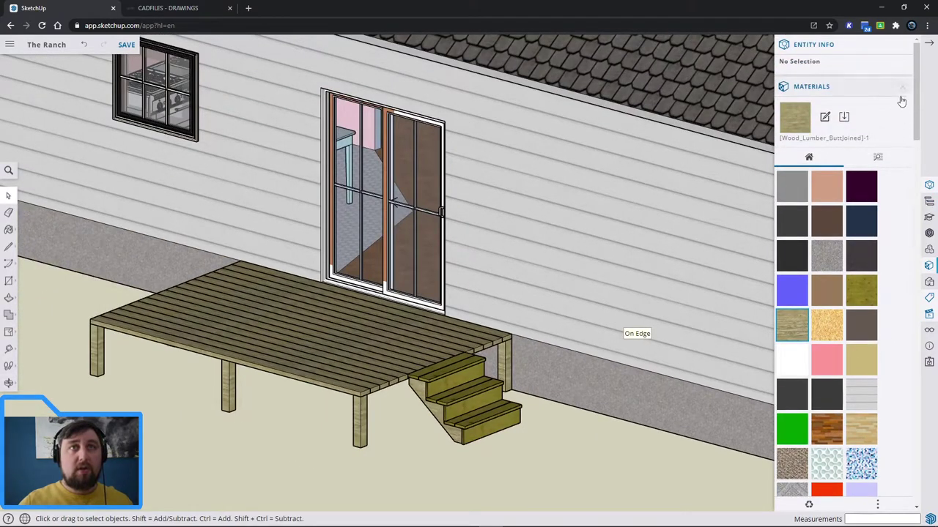
Search 3D Warehouse models for 'deck railing' and download the Deck Railing model
{"action": "left_click", "coordinate": [928, 234]}
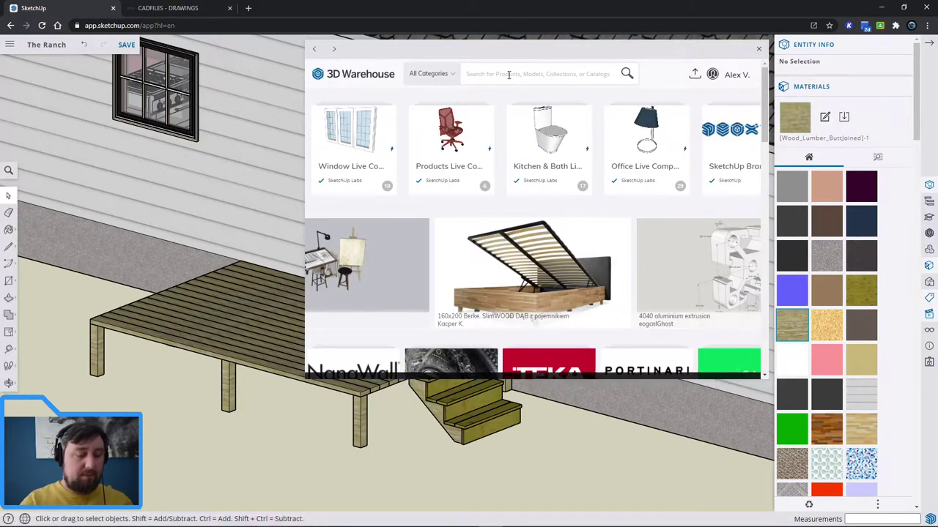
{"action": "left_click", "coordinate": [509, 74]}
{"action": "type", "text": "deck rail"}
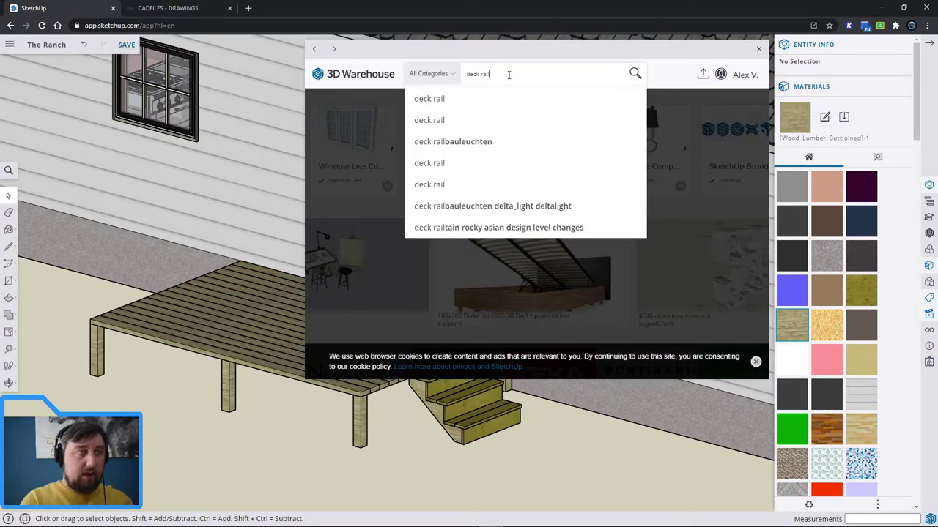
{"action": "type", "text": "ing"}
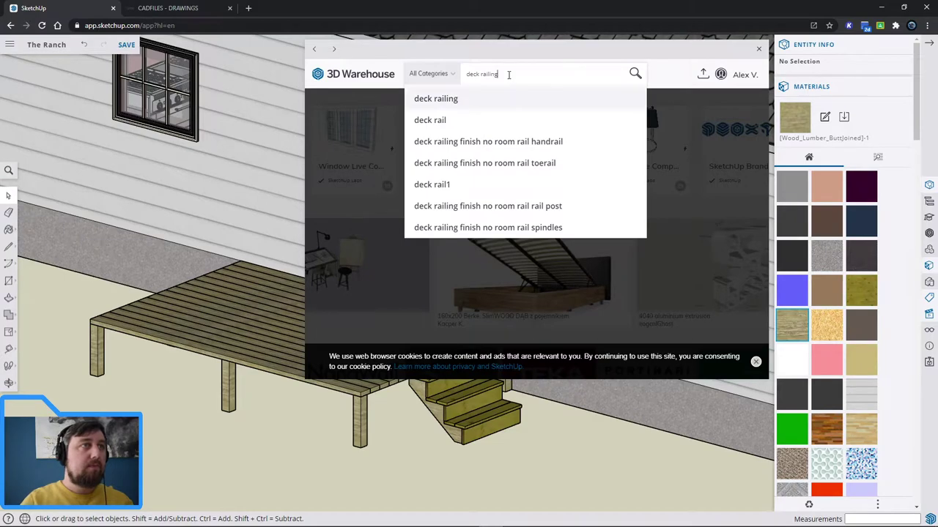
{"action": "key", "text": "Return"}
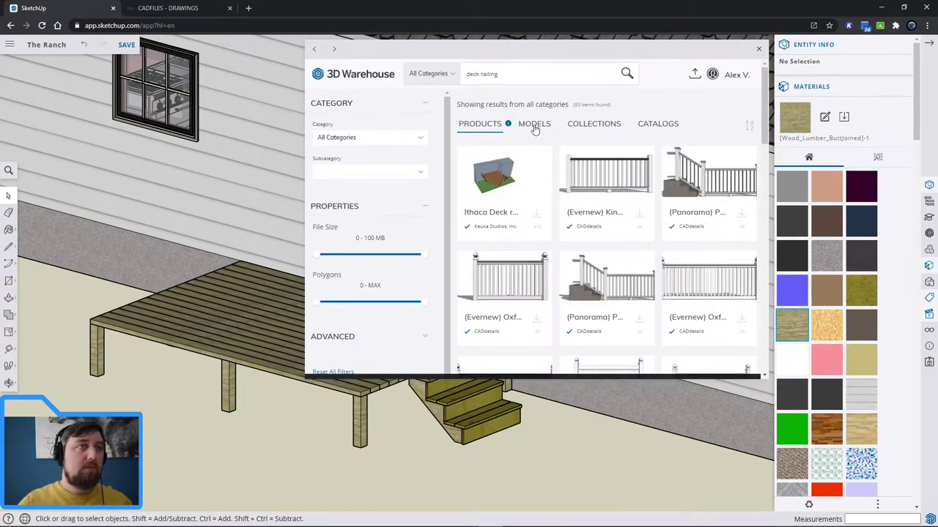
{"action": "left_click", "coordinate": [534, 124]}
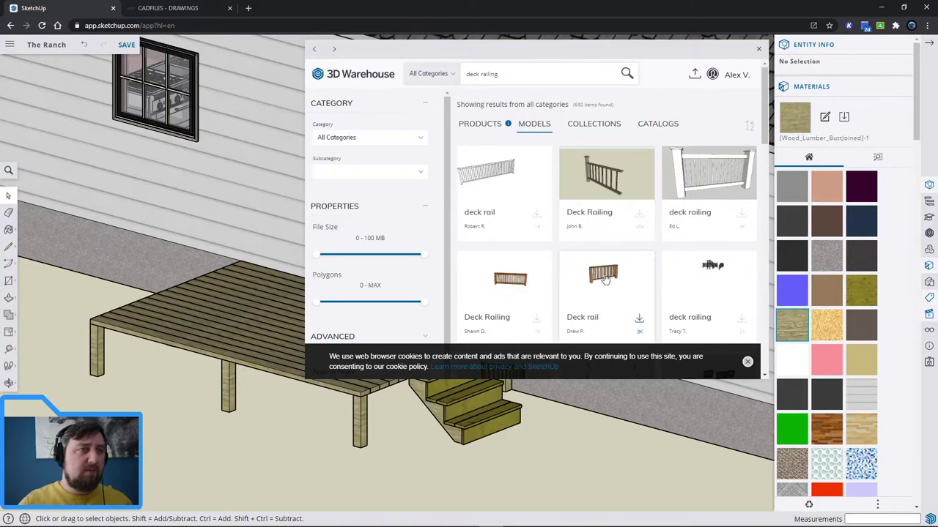
{"action": "left_click", "coordinate": [510, 284]}
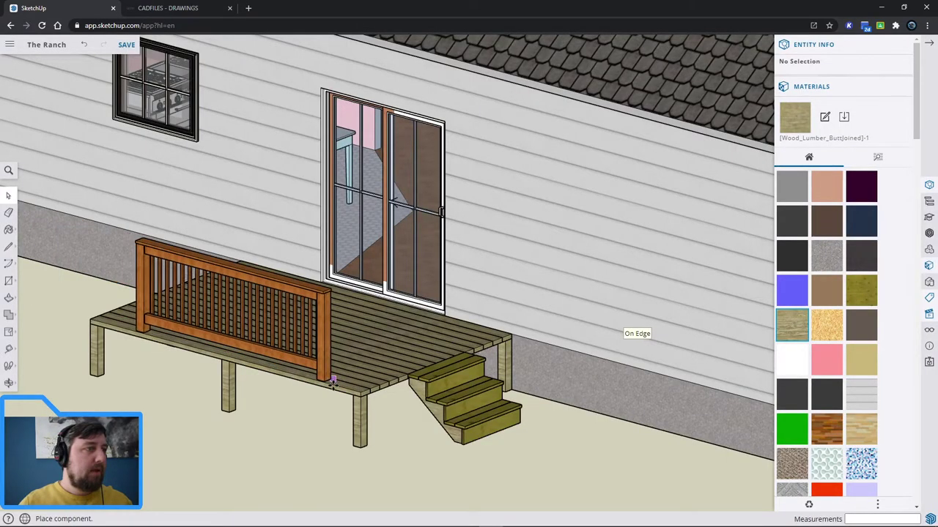
Place the Deck Railing and move it to the deck's front corner
{"action": "scroll", "coordinate": [357, 391], "scroll_direction": "up", "scroll_amount": 3}
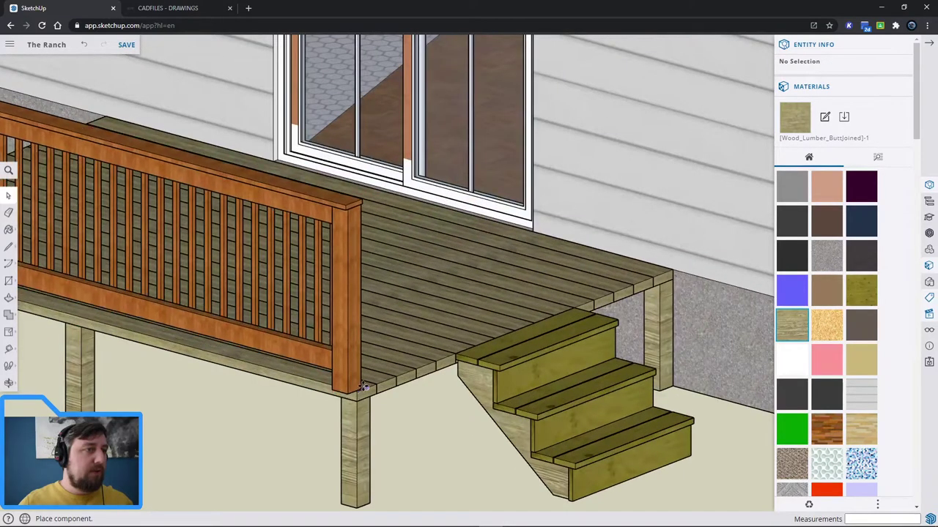
{"action": "left_click", "coordinate": [222, 461]}
{"action": "left_click", "coordinate": [221, 462]}
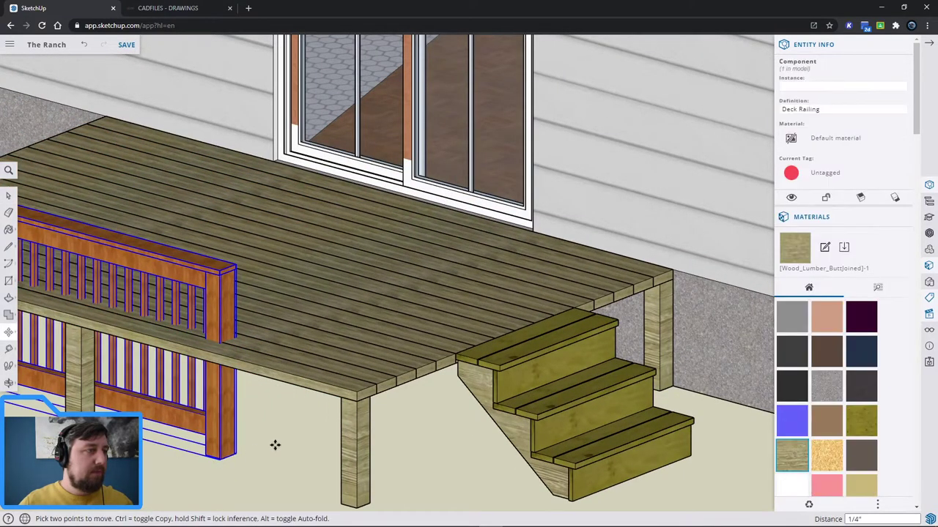
{"action": "left_click", "coordinate": [356, 395]}
{"action": "scroll", "coordinate": [225, 423], "scroll_direction": "down", "scroll_amount": 1}
{"action": "scroll", "coordinate": [224, 423], "scroll_direction": "down", "scroll_amount": 3}
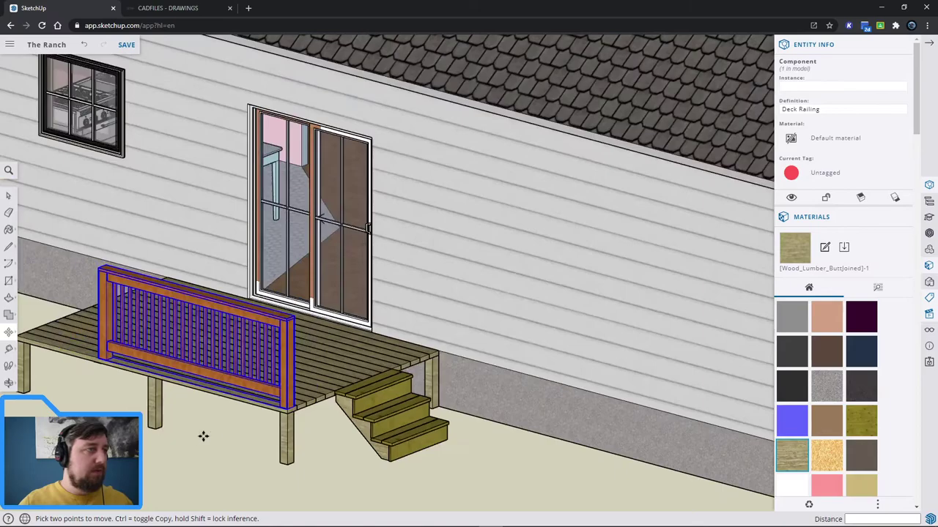
{"action": "middle_click_drag", "start_coordinate": [203, 436], "coordinate": [299, 423]}
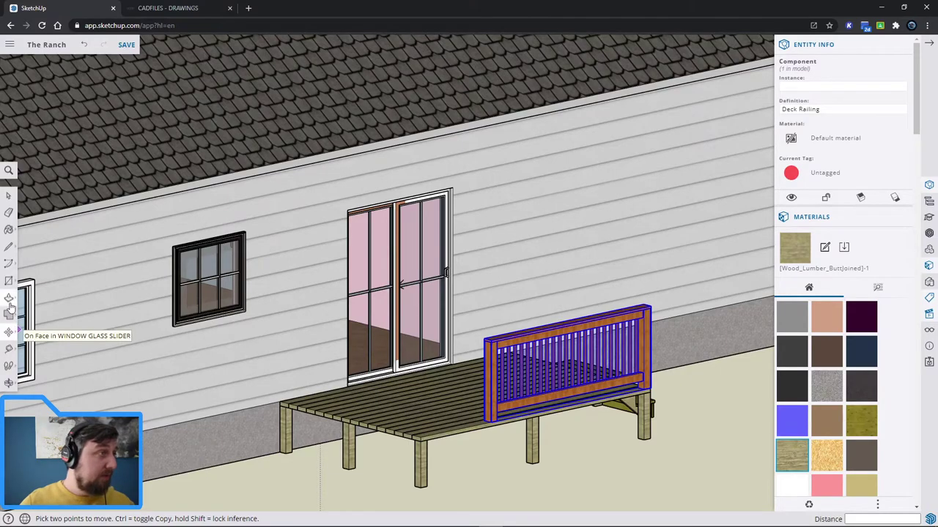
Scale the railing along red by about 1.44 so it spans the deck edge
{"action": "left_click", "coordinate": [32, 335]}
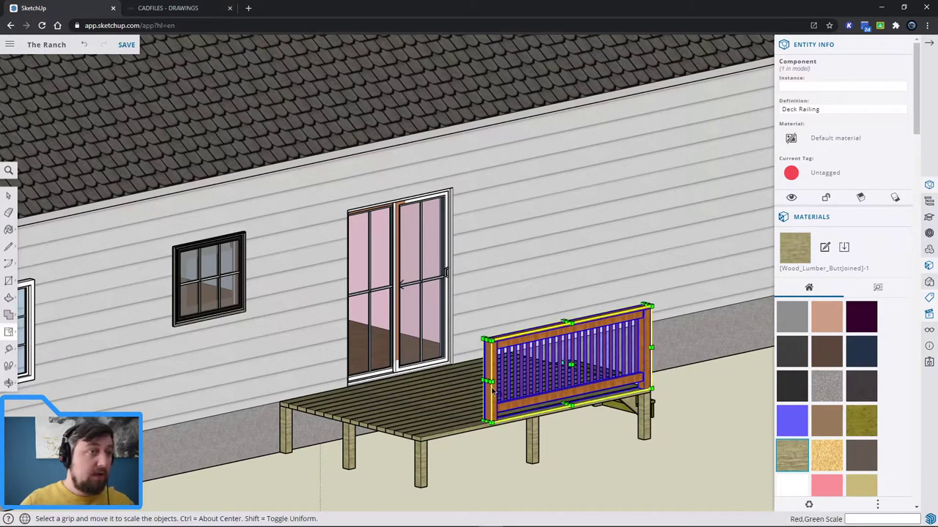
{"action": "left_click", "coordinate": [487, 382]}
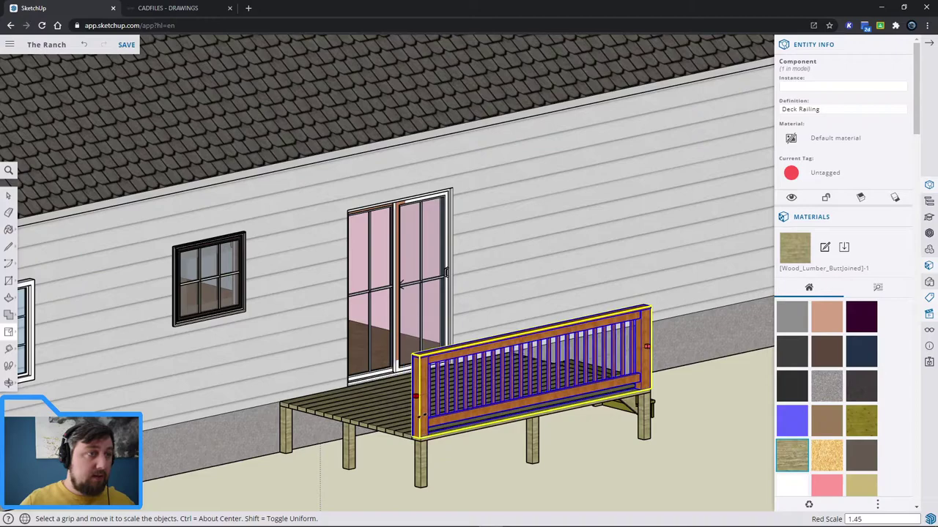
{"action": "scroll", "coordinate": [422, 416], "scroll_direction": "up", "scroll_amount": 3}
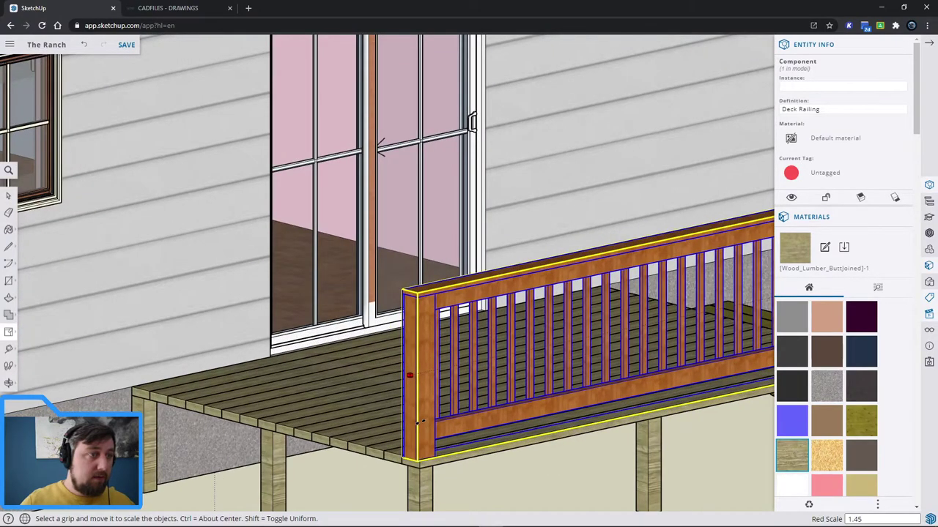
{"action": "left_click", "coordinate": [419, 423]}
{"action": "scroll", "coordinate": [428, 418], "scroll_direction": "up", "scroll_amount": 3}
{"action": "scroll", "coordinate": [599, 359], "scroll_direction": "up", "scroll_amount": 3}
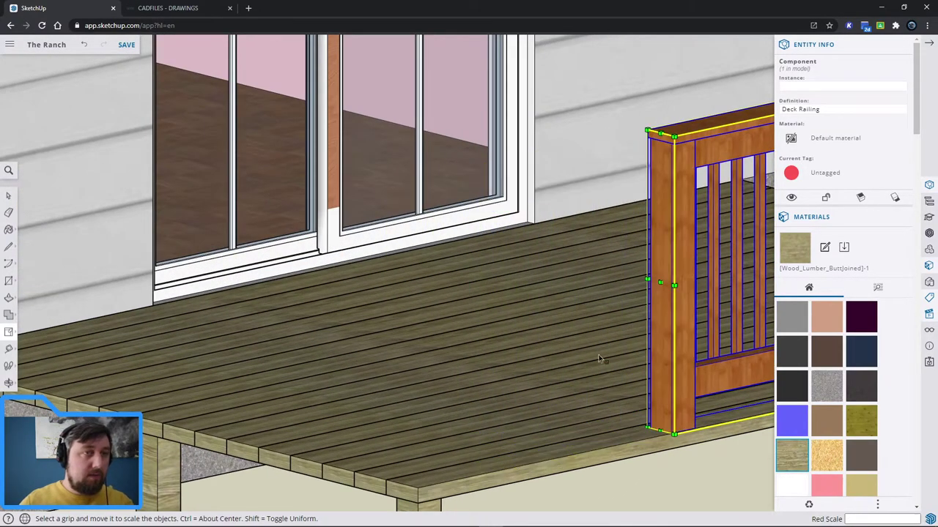
{"action": "left_click", "coordinate": [655, 284]}
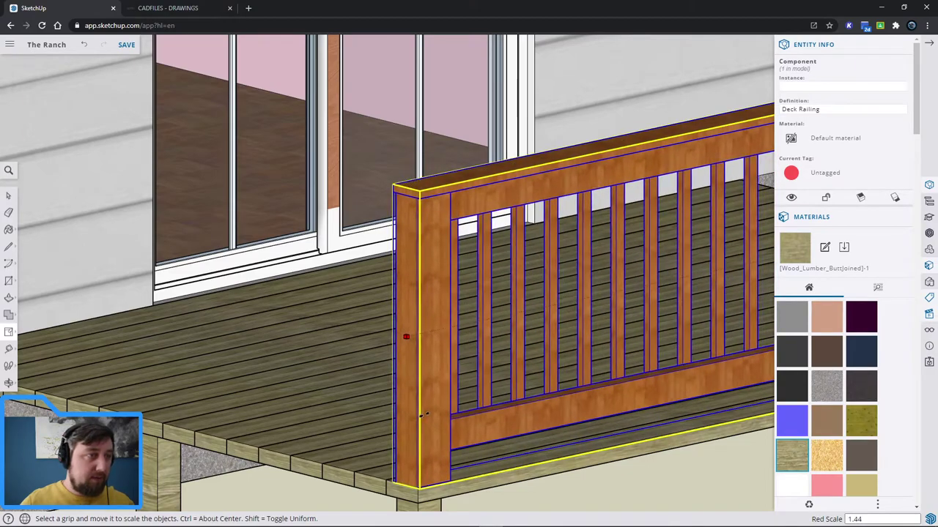
{"action": "left_click", "coordinate": [422, 415]}
{"action": "scroll", "coordinate": [576, 417], "scroll_direction": "down", "scroll_amount": 5}
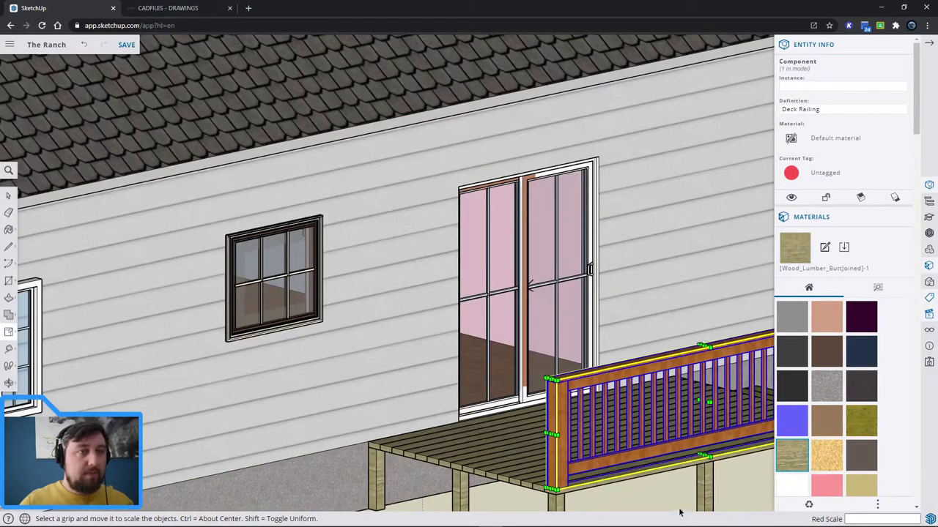
Orbit and zoom around the house to check the new deck railing from several sides
{"action": "key", "text": "space"}
{"action": "middle_click_drag", "start_coordinate": [655, 503], "coordinate": [443, 452]}
{"action": "scroll", "coordinate": [444, 452], "scroll_direction": "down", "scroll_amount": 3}
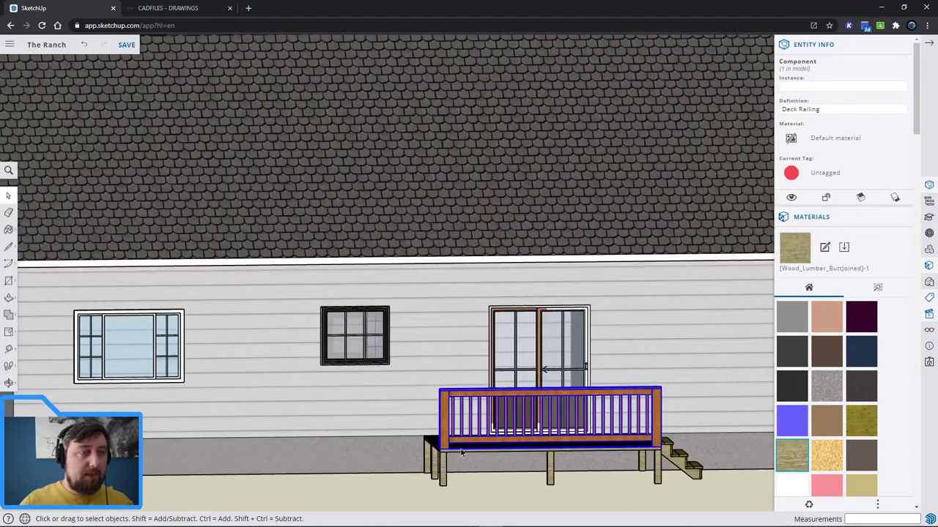
{"action": "scroll", "coordinate": [515, 491], "scroll_direction": "down", "scroll_amount": 2}
{"action": "middle_click_drag", "start_coordinate": [515, 490], "coordinate": [388, 446]}
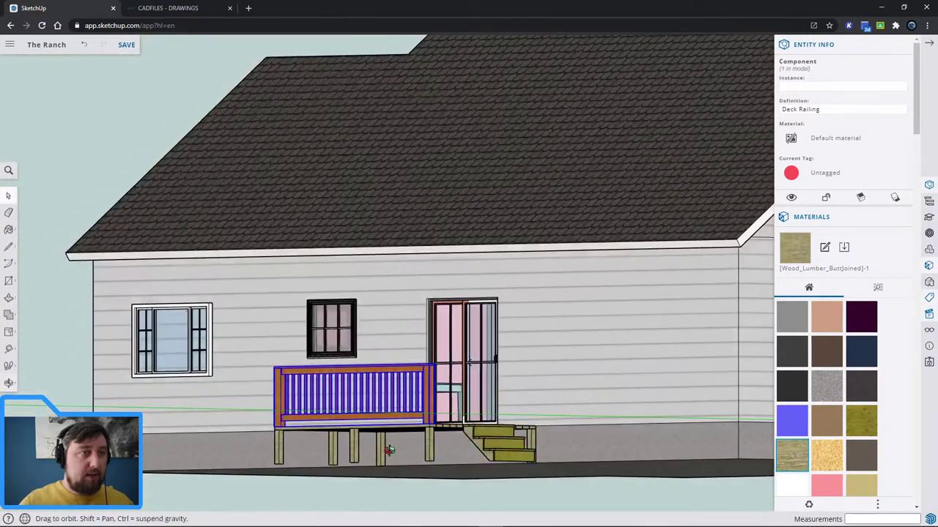
{"action": "scroll", "coordinate": [388, 426], "scroll_direction": "up", "scroll_amount": 2}
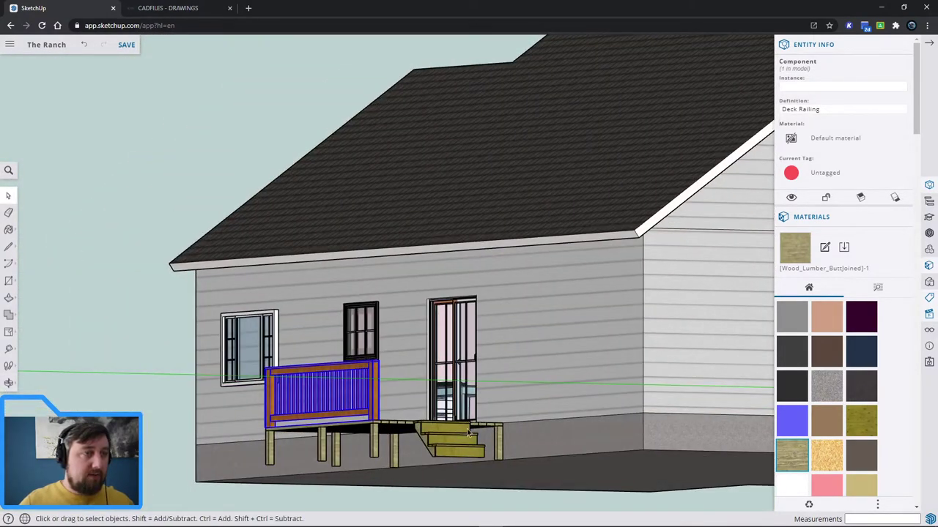
{"action": "middle_click_drag", "start_coordinate": [469, 434], "coordinate": [586, 488]}
{"action": "scroll", "coordinate": [614, 502], "scroll_direction": "up", "scroll_amount": 2}
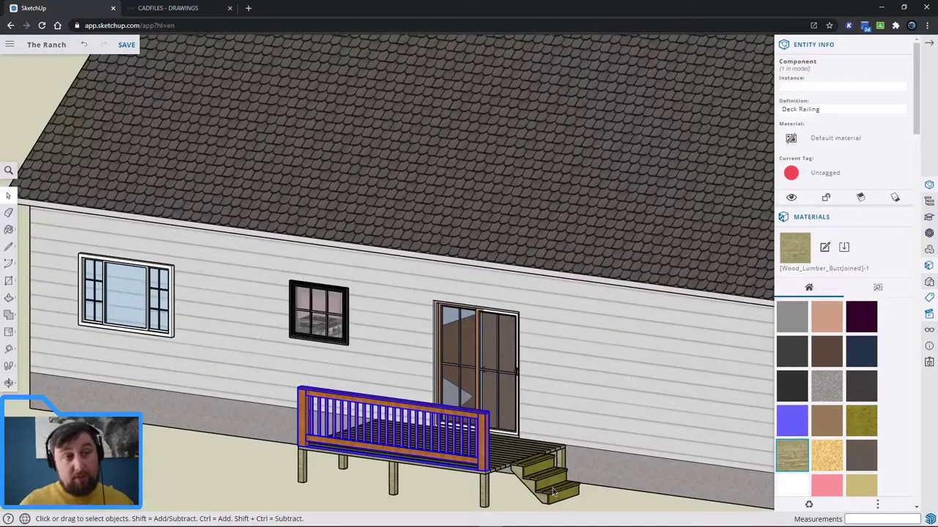
{"action": "scroll", "coordinate": [501, 466], "scroll_direction": "down", "scroll_amount": 3}
{"action": "middle_click_drag", "start_coordinate": [500, 466], "coordinate": [535, 402]}
{"action": "scroll", "coordinate": [342, 364], "scroll_direction": "up", "scroll_amount": 3}
{"action": "scroll", "coordinate": [342, 364], "scroll_direction": "down", "scroll_amount": 3}
{"action": "scroll", "coordinate": [535, 402], "scroll_direction": "up", "scroll_amount": 3}
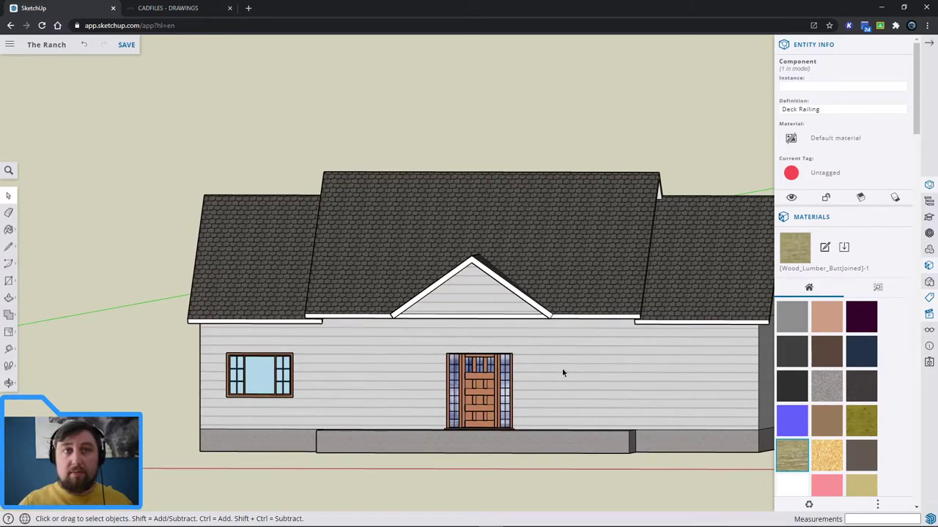
Browse The Ranch drawings to the front elevation and colour rendering, then return to SketchUp
{"action": "left_click", "coordinate": [160, 11]}
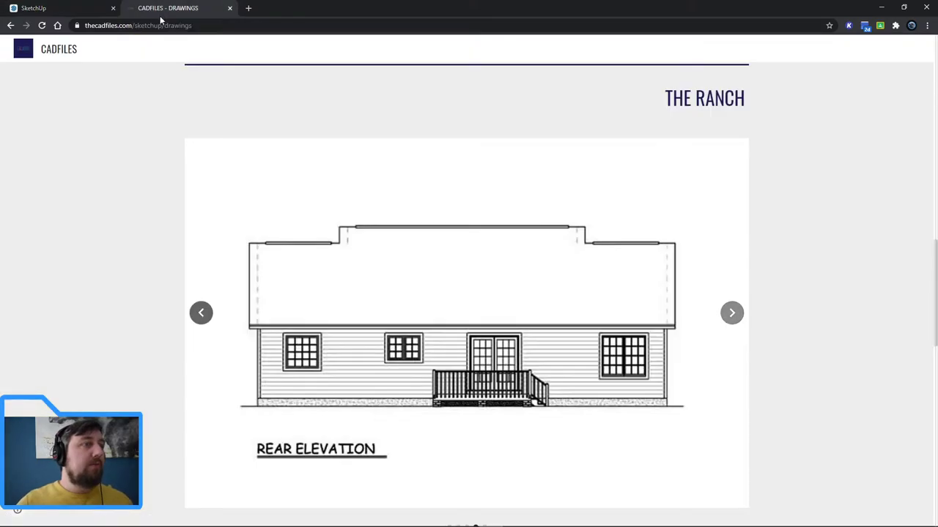
{"action": "left_click", "coordinate": [200, 313]}
{"action": "left_click", "coordinate": [201, 313]}
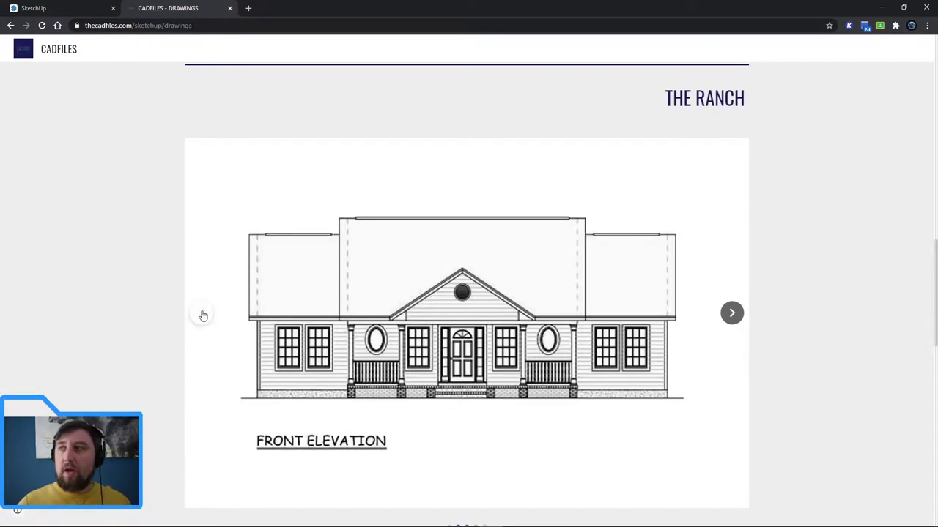
{"action": "left_click", "coordinate": [201, 313]}
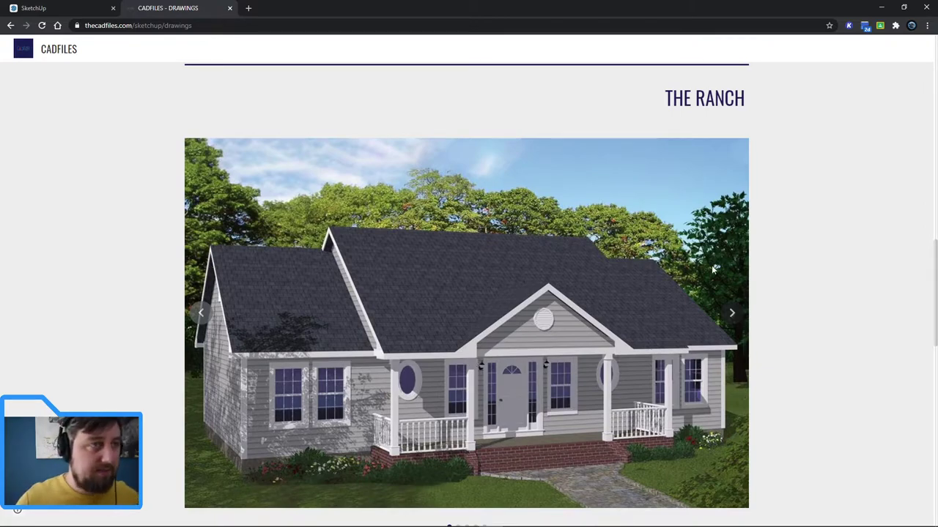
{"action": "left_click", "coordinate": [74, 8]}
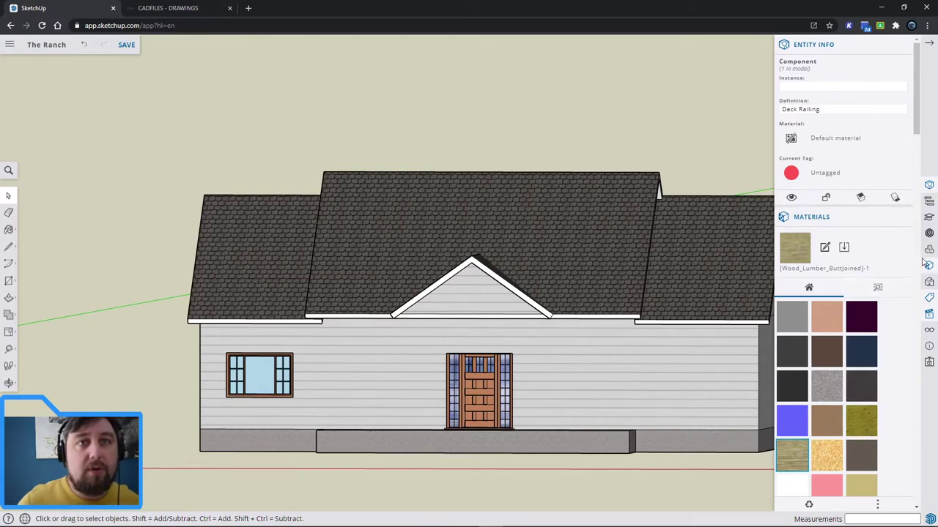
Search 3D Warehouse for 'column' and download Column with recessed panel
{"action": "left_click", "coordinate": [928, 234]}
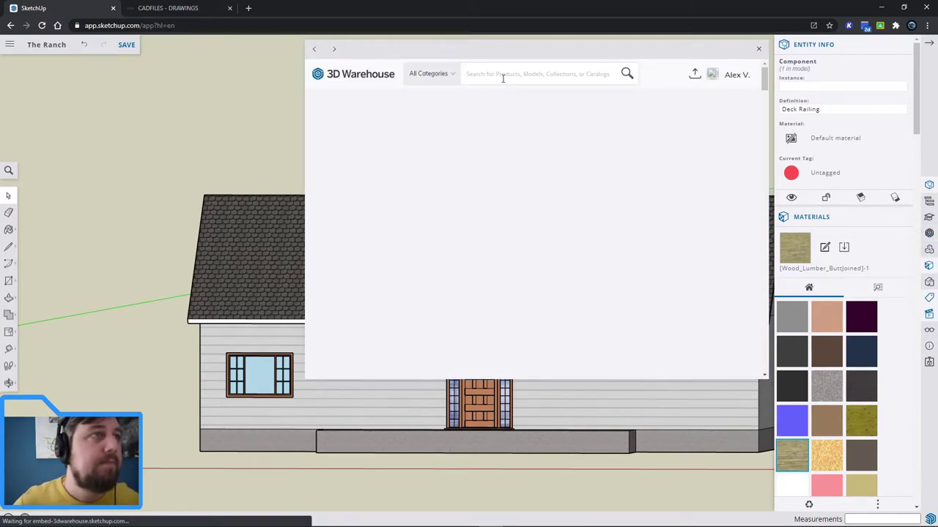
{"action": "left_click", "coordinate": [504, 76]}
{"action": "type", "text": "co"}
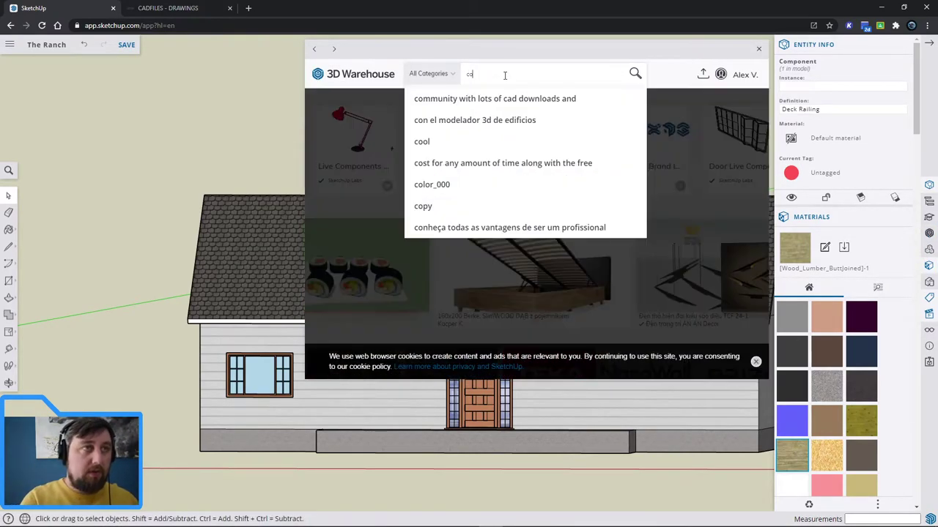
{"action": "type", "text": "l"}
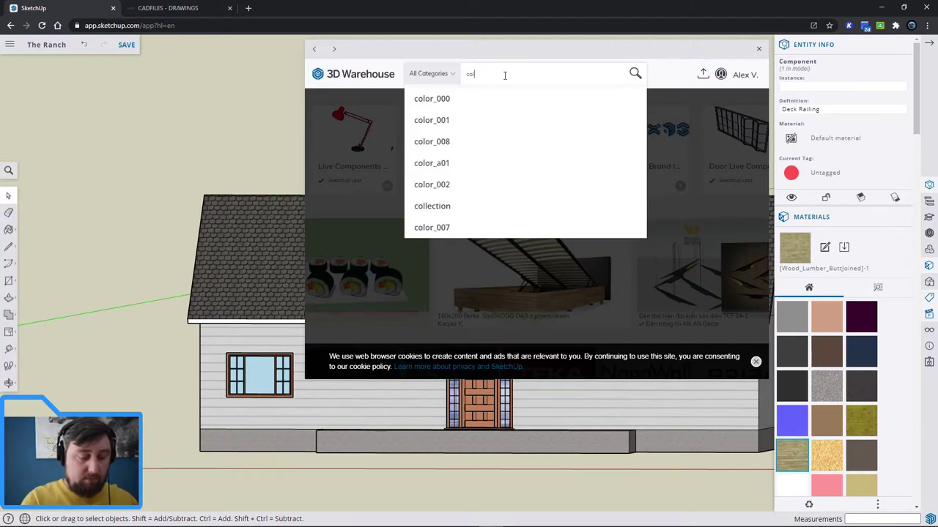
{"action": "type", "text": "umn"}
{"action": "key", "text": "Return"}
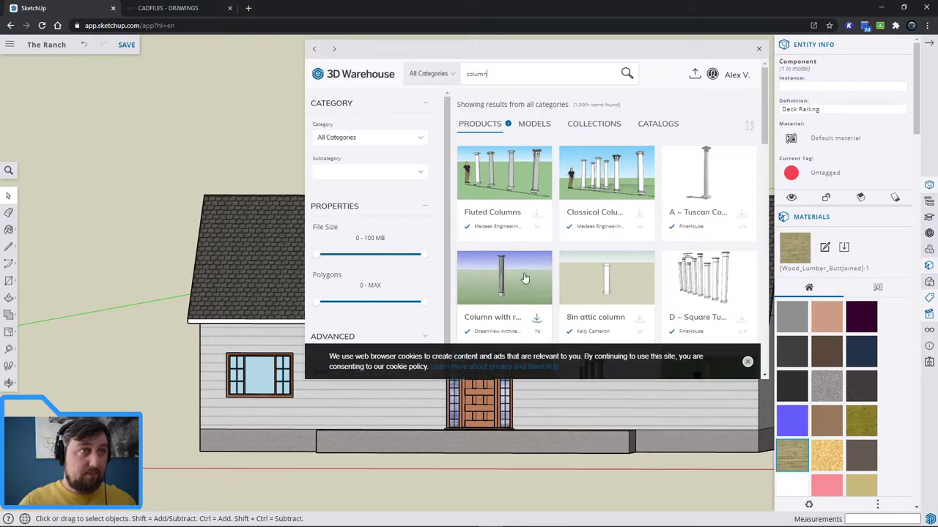
{"action": "left_click", "coordinate": [501, 286]}
{"action": "left_click", "coordinate": [607, 271]}
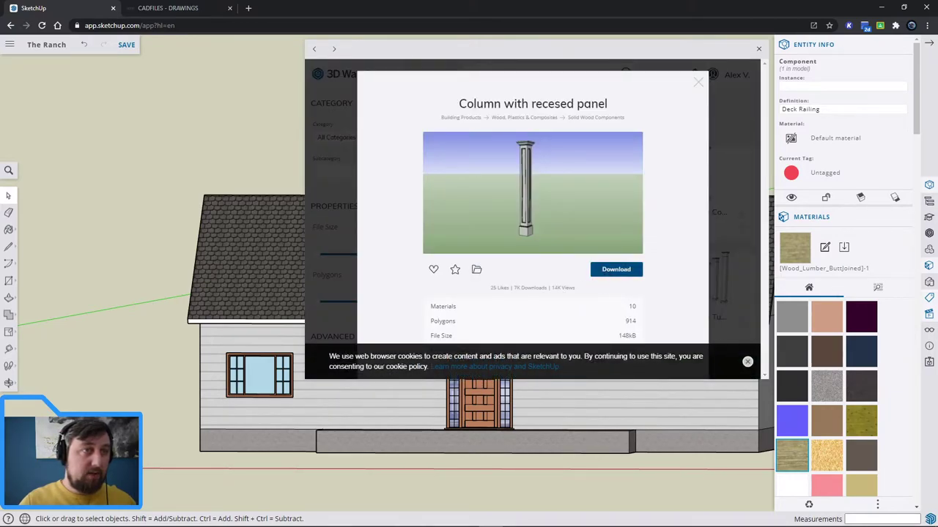
Place the recessed-panel column and move it by its bottom corner to the porch slab corner
{"action": "left_click", "coordinate": [121, 392]}
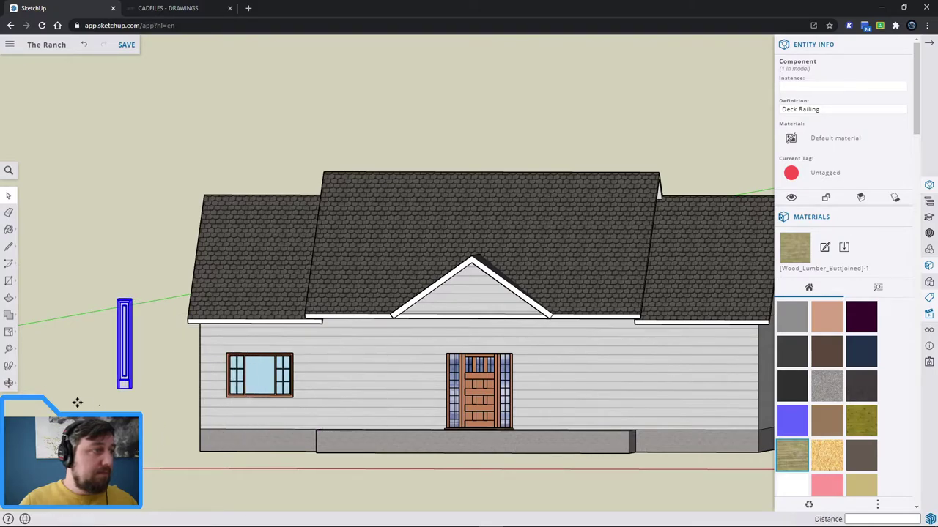
{"action": "scroll", "coordinate": [117, 395], "scroll_direction": "up", "scroll_amount": 3}
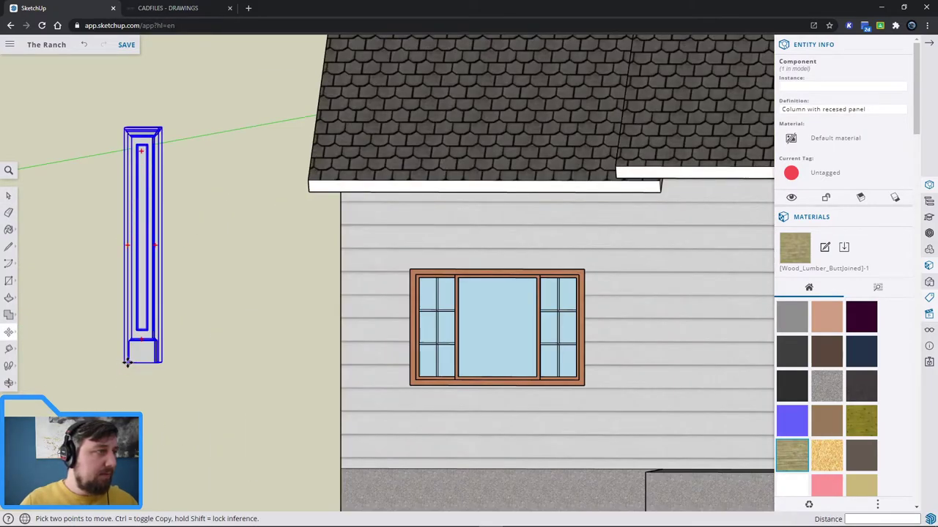
{"action": "scroll", "coordinate": [125, 360], "scroll_direction": "up", "scroll_amount": 3}
{"action": "left_click", "coordinate": [129, 362]}
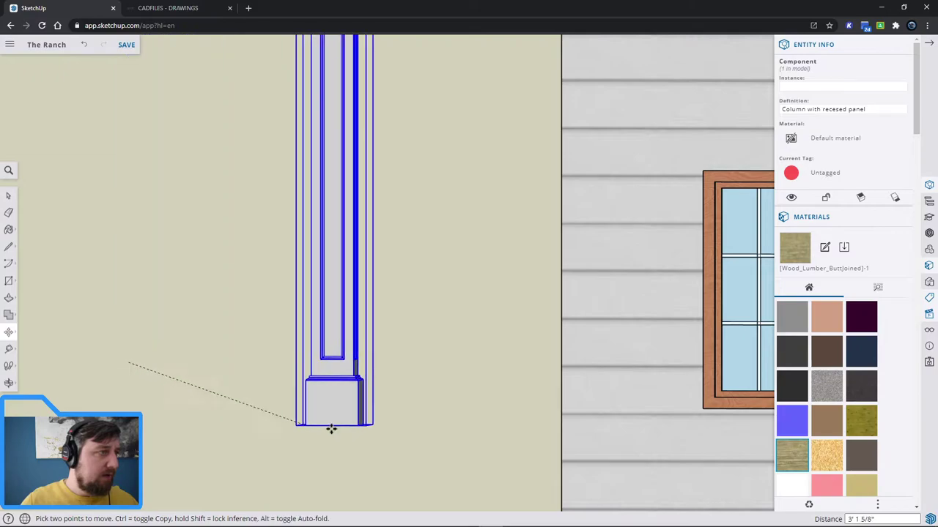
{"action": "scroll", "coordinate": [366, 454], "scroll_direction": "down", "scroll_amount": 5}
{"action": "scroll", "coordinate": [581, 492], "scroll_direction": "up", "scroll_amount": 3}
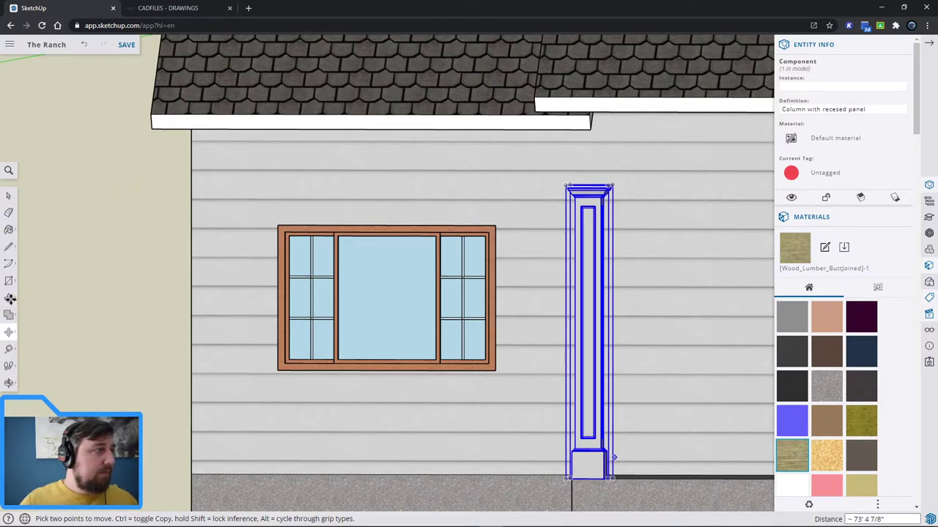
{"action": "key", "text": "space"}
{"action": "scroll", "coordinate": [645, 417], "scroll_direction": "down", "scroll_amount": 3}
{"action": "left_click", "coordinate": [132, 47]}
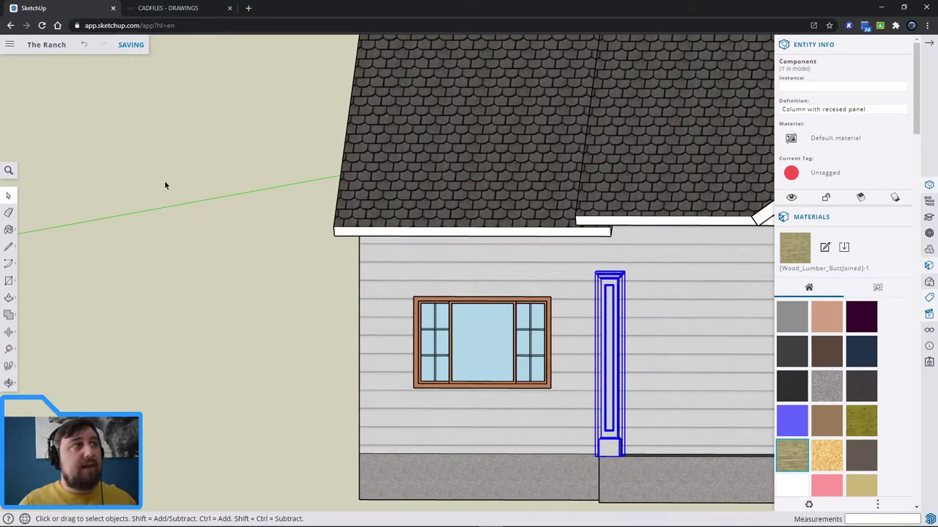
{"action": "left_click", "coordinate": [9, 298]}
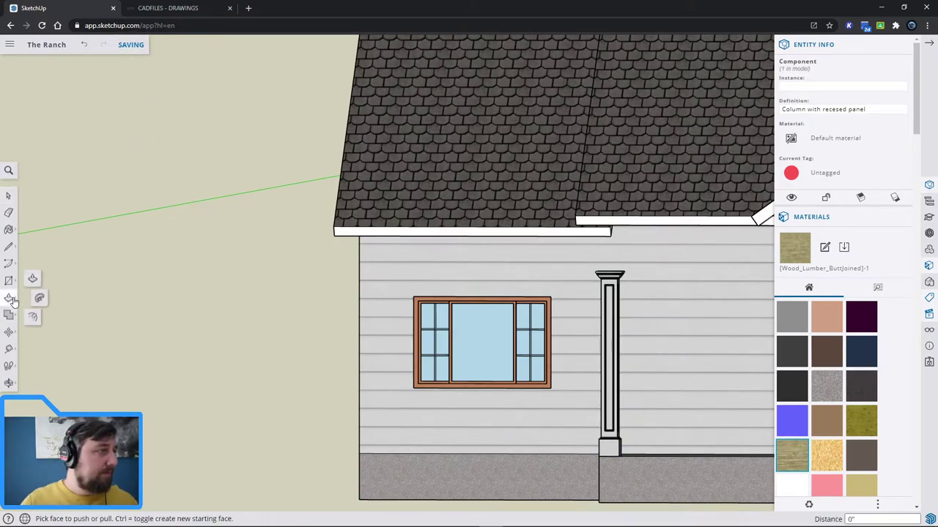
Scale the column 1.26 along blue so its top reaches the roof eave
{"action": "left_click", "coordinate": [9, 332]}
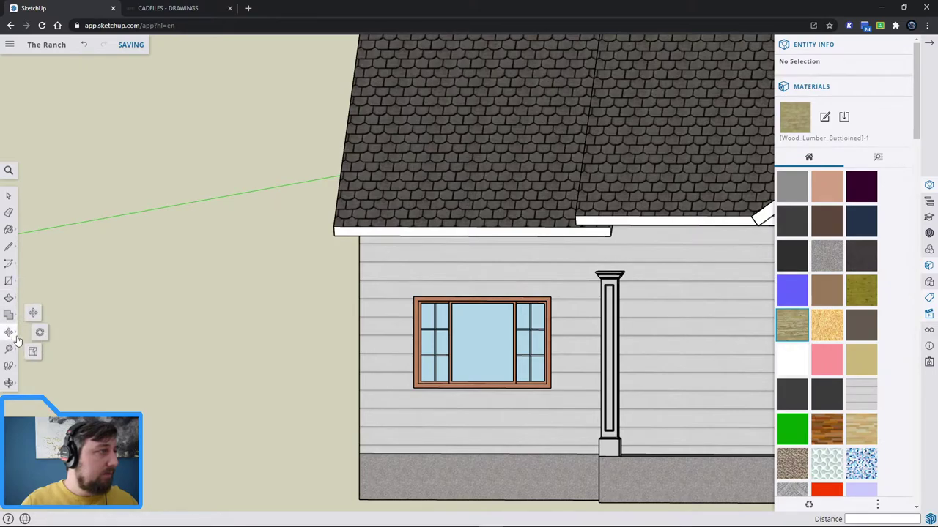
{"action": "left_click", "coordinate": [33, 352]}
{"action": "left_click", "coordinate": [609, 352]}
{"action": "middle_click_drag", "start_coordinate": [609, 352], "coordinate": [601, 372]}
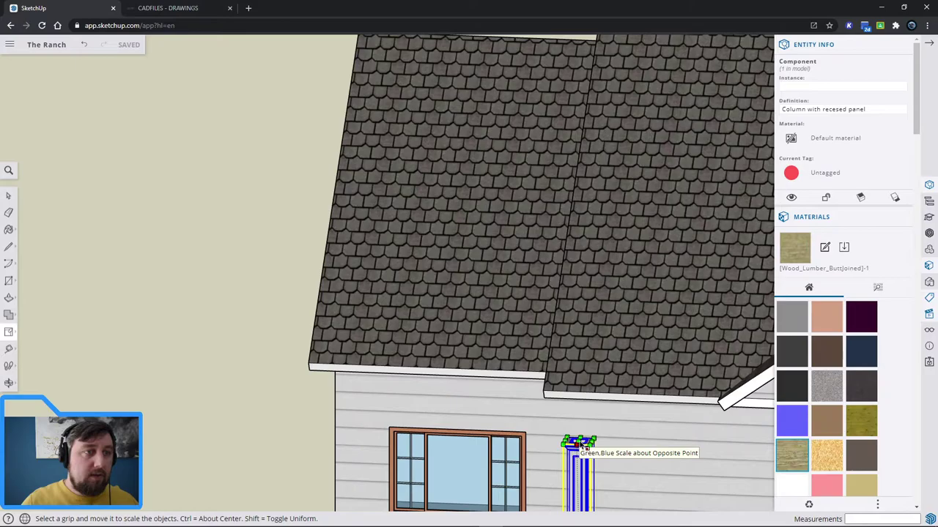
{"action": "scroll", "coordinate": [582, 445], "scroll_direction": "up", "scroll_amount": 3}
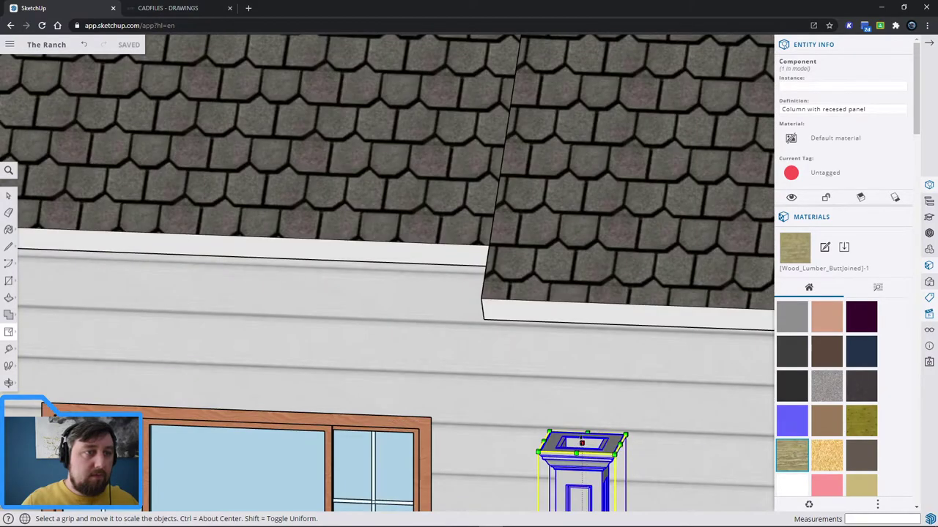
{"action": "left_click_drag", "start_coordinate": [581, 443], "coordinate": [581, 348]}
{"action": "middle_click_drag", "start_coordinate": [581, 348], "coordinate": [351, 236]}
{"action": "middle_click_drag", "start_coordinate": [435, 150], "coordinate": [551, 101]}
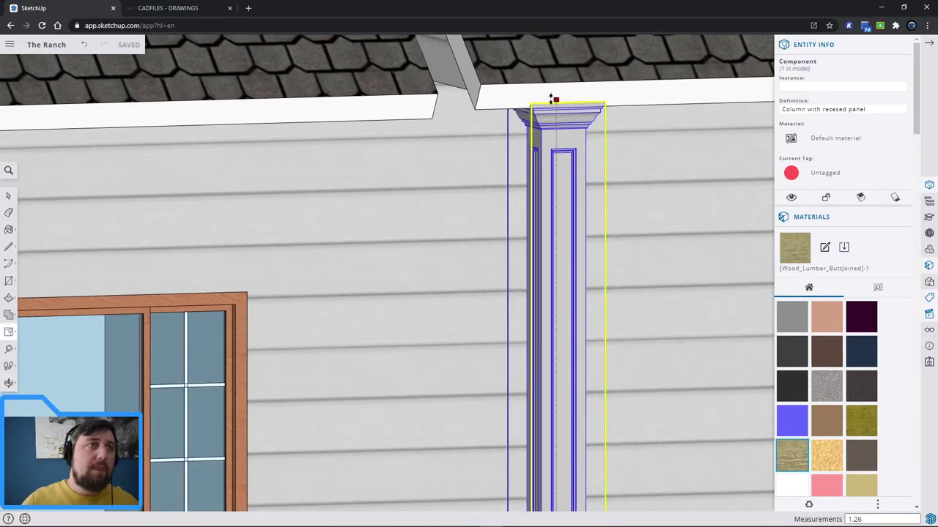
{"action": "left_click", "coordinate": [553, 99]}
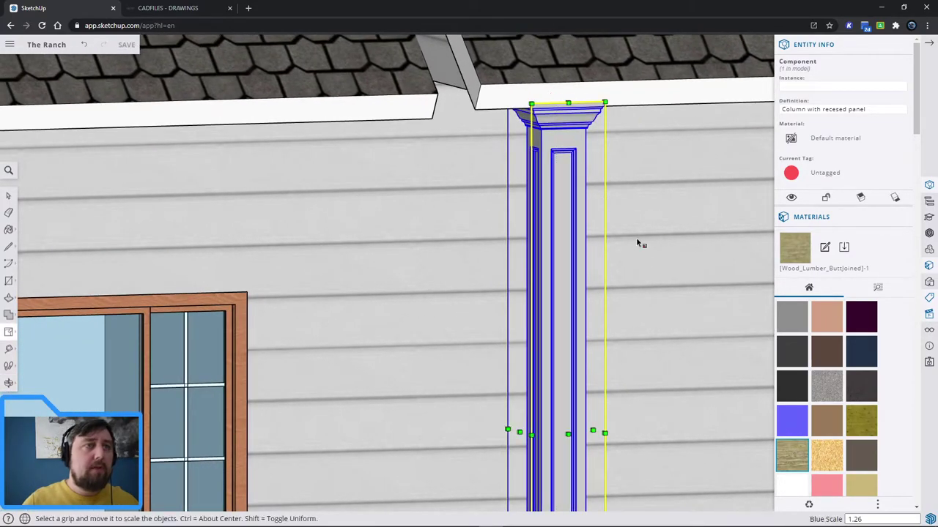
{"action": "scroll", "coordinate": [636, 237], "scroll_direction": "down", "scroll_amount": 1}
{"action": "scroll", "coordinate": [631, 348], "scroll_direction": "down", "scroll_amount": 5}
{"action": "key", "text": "space"}
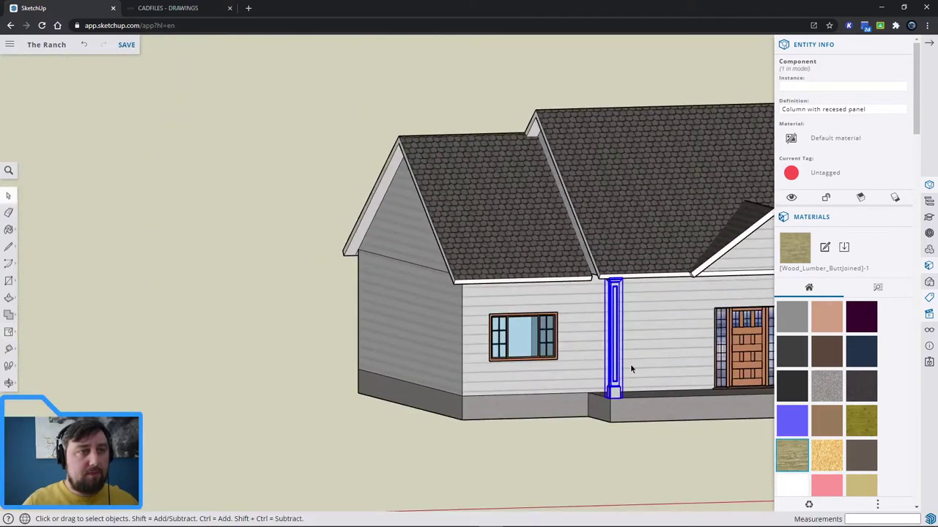
Copy the column and paste three copies onto the ground in front of the house
{"action": "key", "text": "ctrl+c"}
{"action": "key", "text": "ctrl+v"}
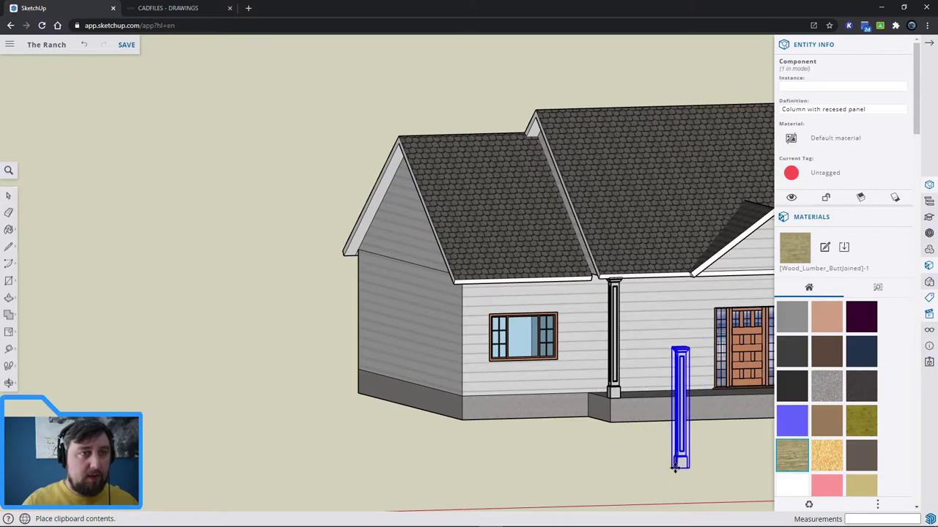
{"action": "left_click", "coordinate": [650, 471]}
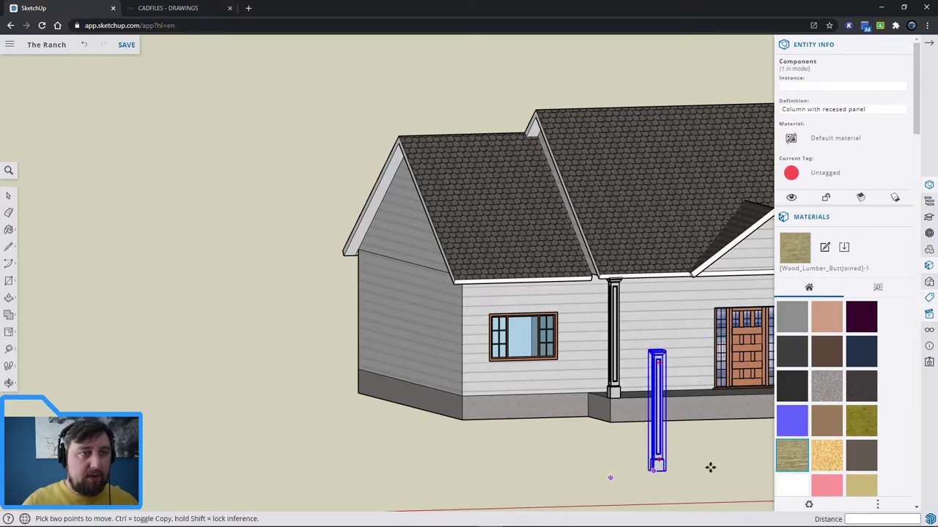
{"action": "key", "text": "ctrl+v"}
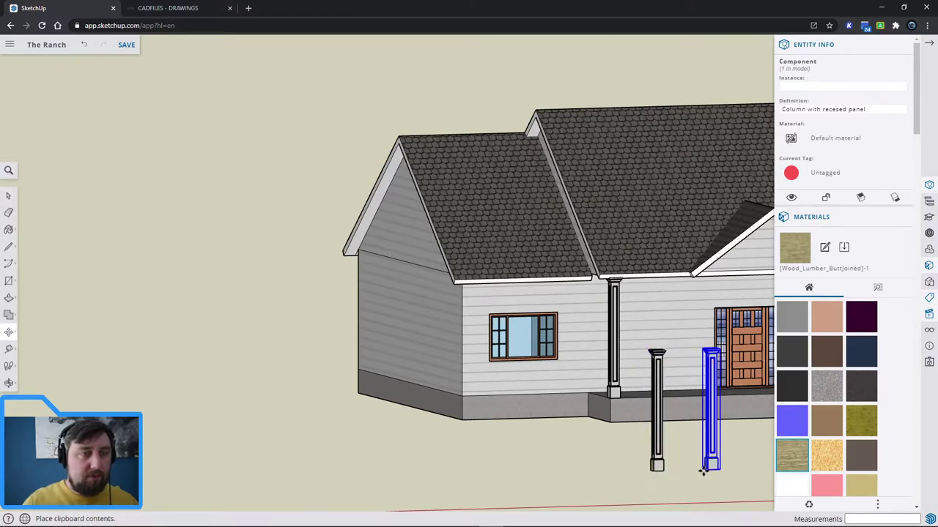
{"action": "left_click", "coordinate": [743, 459]}
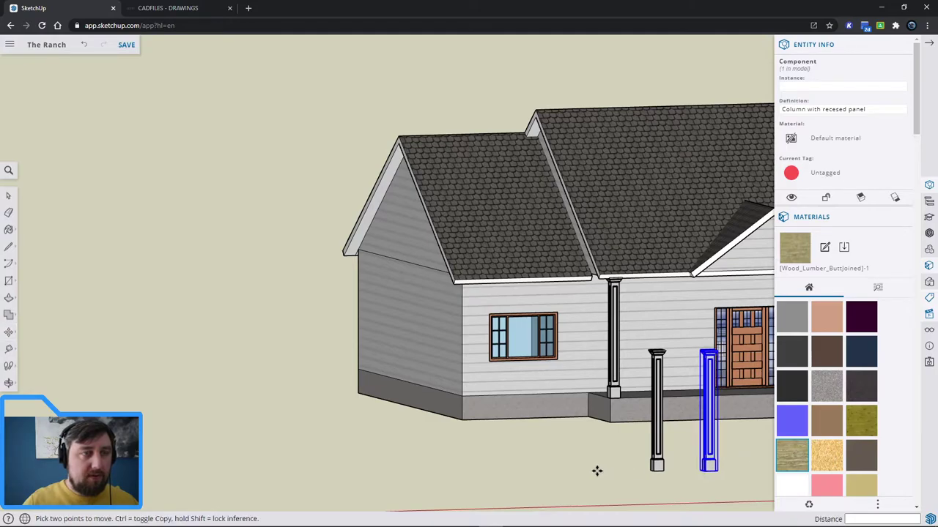
{"action": "key", "text": "ctrl+v"}
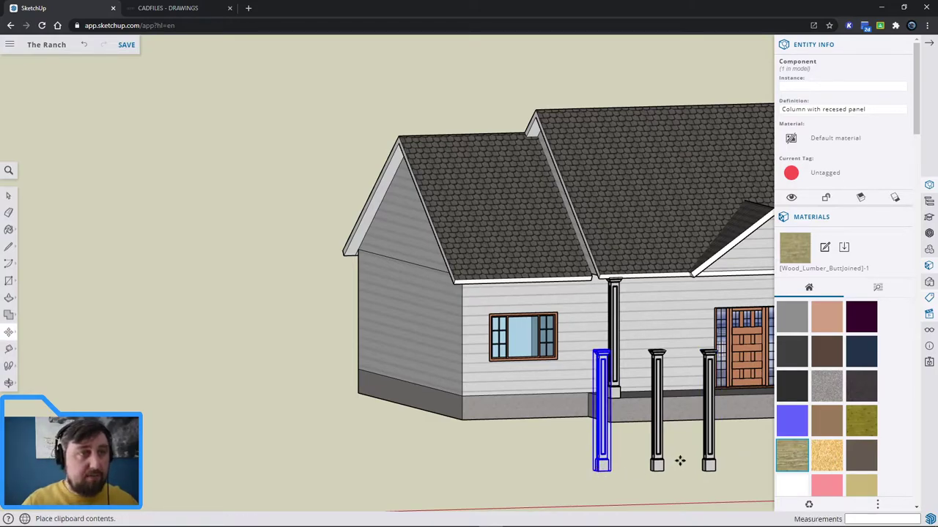
{"action": "left_click", "coordinate": [599, 463]}
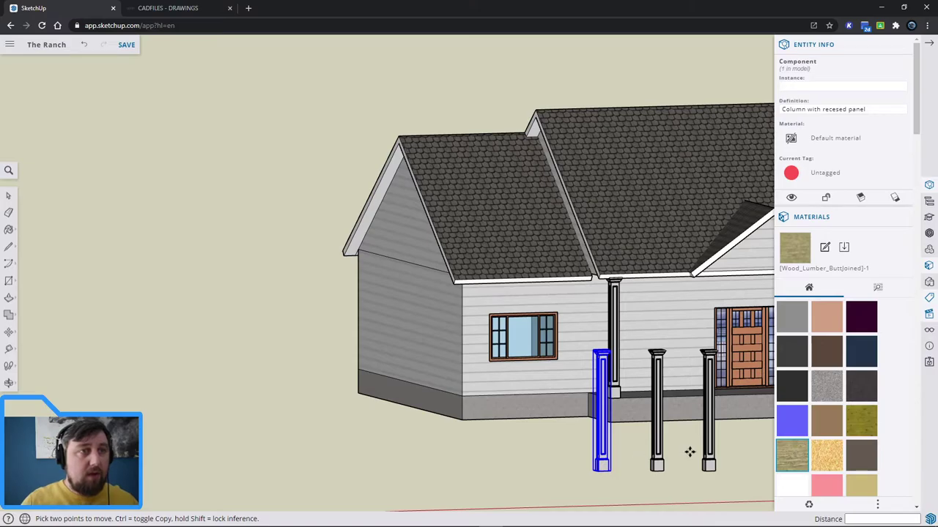
{"action": "key", "text": "f"}
{"action": "scroll", "coordinate": [469, 307], "scroll_direction": "up", "scroll_amount": 10}
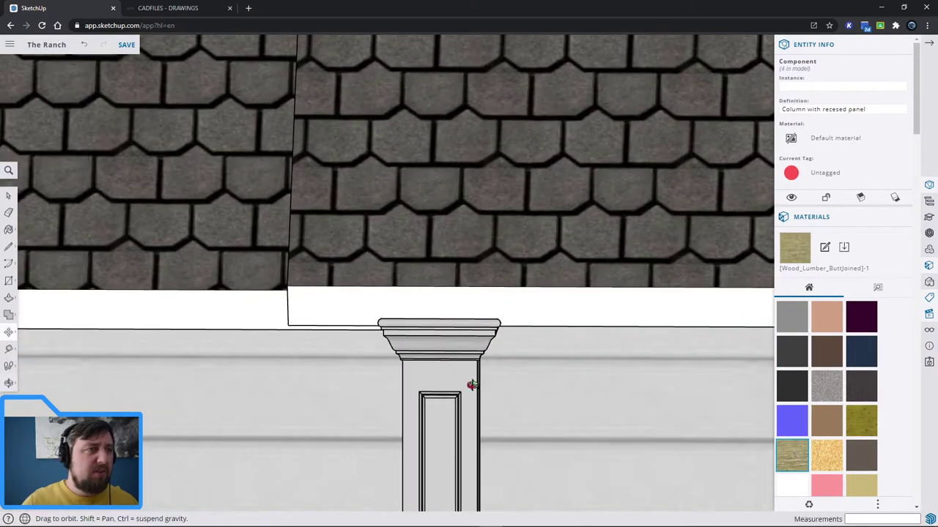
{"action": "middle_click_drag", "start_coordinate": [471, 383], "coordinate": [513, 408]}
{"action": "scroll", "coordinate": [513, 408], "scroll_direction": "down", "scroll_amount": 10}
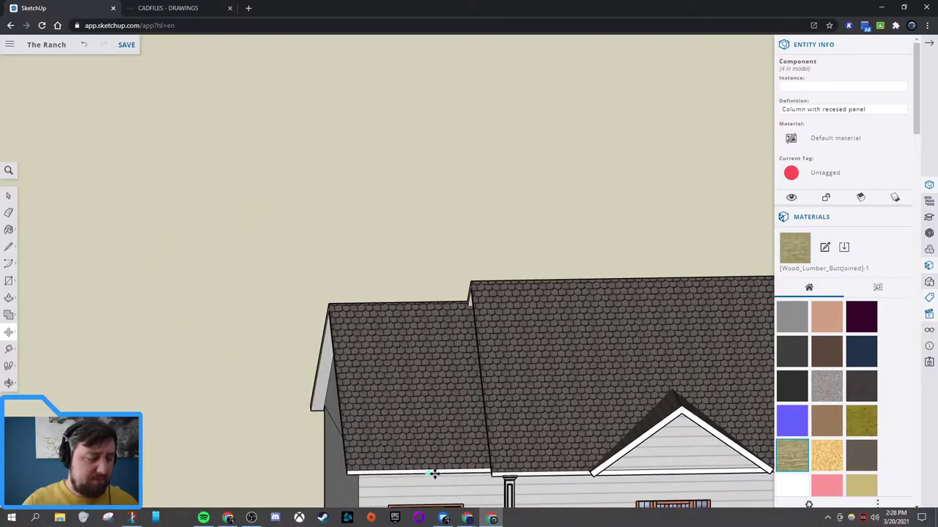
{"action": "scroll", "coordinate": [434, 475], "scroll_direction": "down", "scroll_amount": 5}
Move one column along the front wall and another to the porch corner
{"action": "middle_click_drag", "start_coordinate": [406, 288], "coordinate": [383, 125], "text": "shift"}
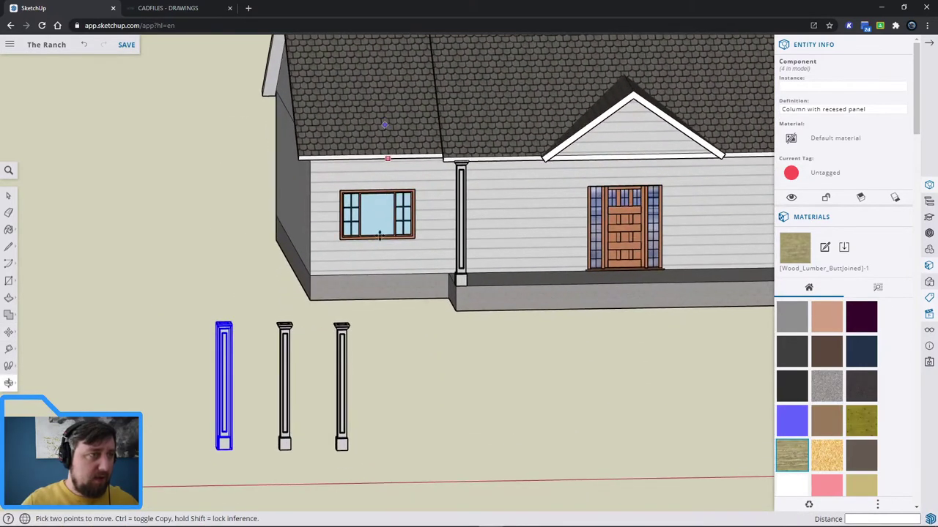
{"action": "left_click", "coordinate": [347, 452]}
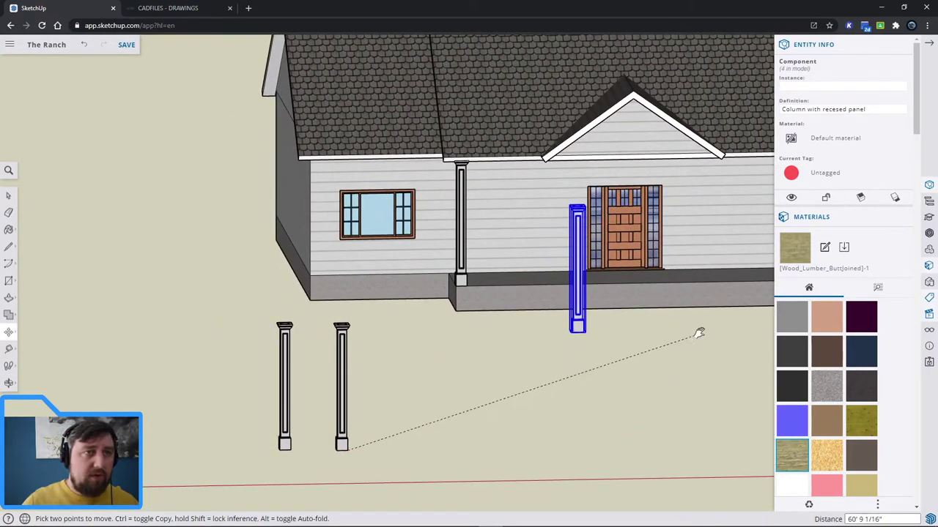
{"action": "middle_click_drag", "start_coordinate": [699, 329], "coordinate": [381, 433]}
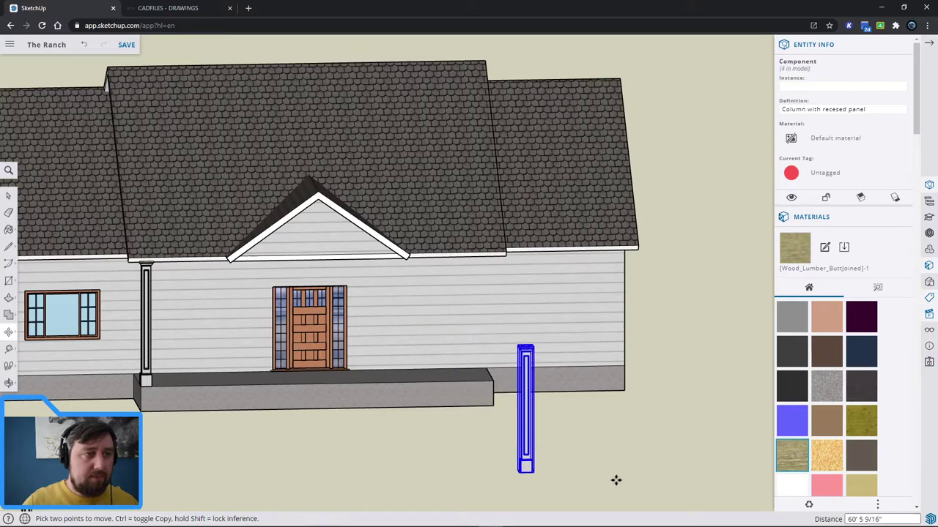
{"action": "left_click", "coordinate": [615, 480]}
{"action": "key", "text": "space"}
{"action": "key", "text": "m"}
{"action": "scroll", "coordinate": [532, 475], "scroll_direction": "up", "scroll_amount": 3}
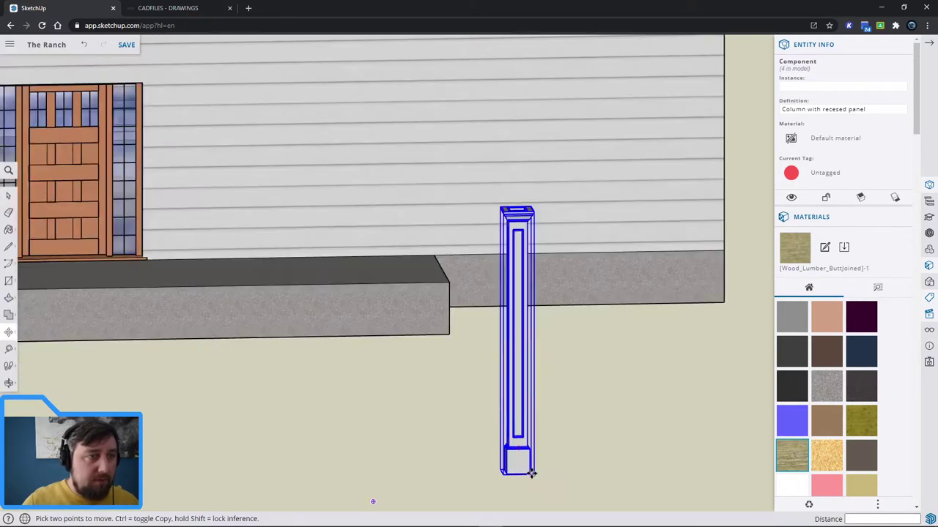
{"action": "left_click", "coordinate": [530, 473]}
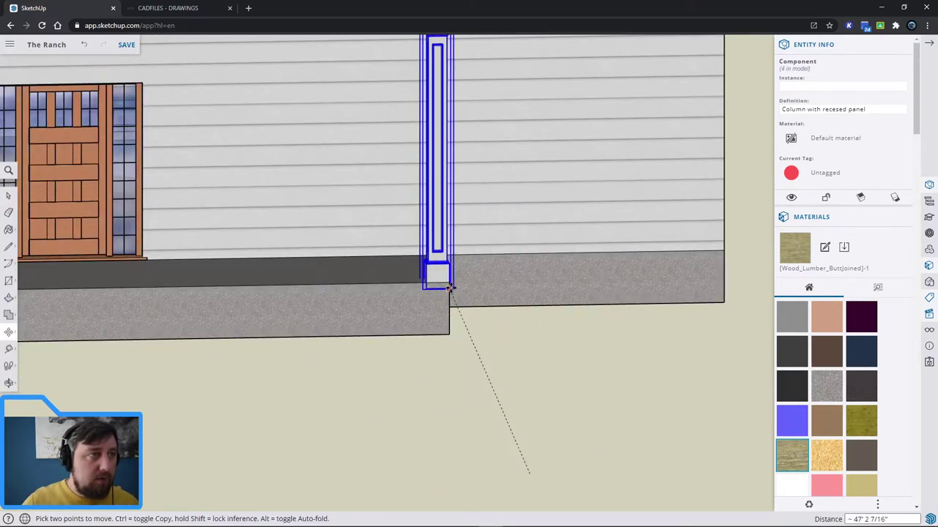
{"action": "scroll", "coordinate": [449, 281], "scroll_direction": "up", "scroll_amount": 3}
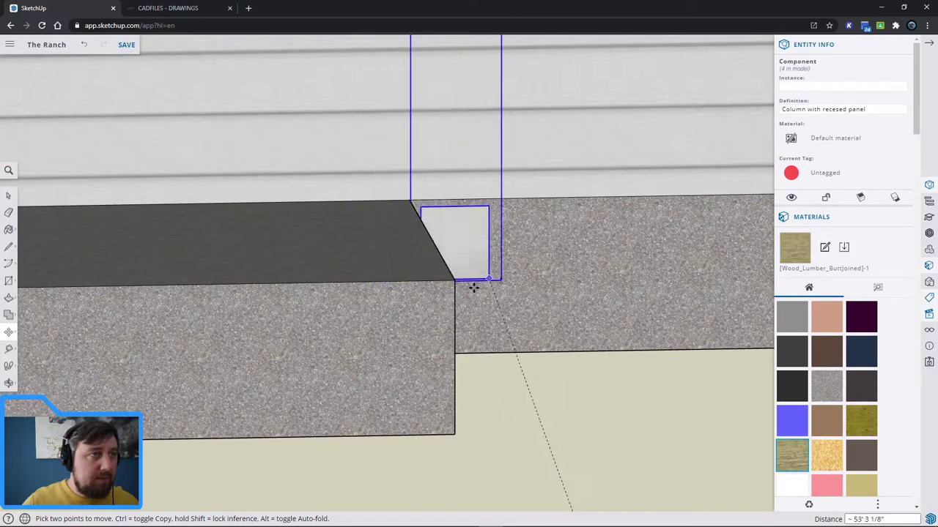
{"action": "left_click", "coordinate": [454, 280]}
{"action": "scroll", "coordinate": [454, 281], "scroll_direction": "down", "scroll_amount": 6}
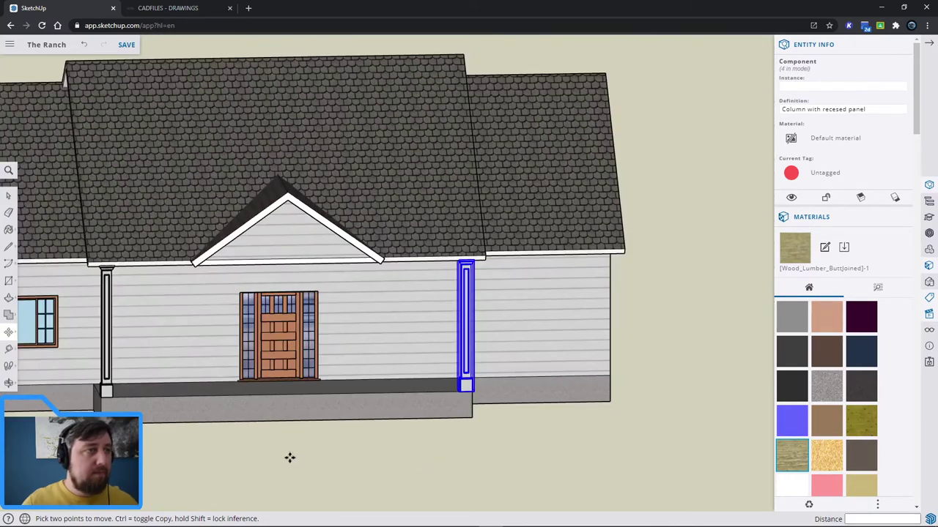
{"action": "scroll", "coordinate": [202, 468], "scroll_direction": "down", "scroll_amount": 2}
Move the short column by its cap to the porch beam endpoint
{"action": "middle_click_drag", "start_coordinate": [160, 482], "coordinate": [205, 439]}
{"action": "scroll", "coordinate": [210, 320], "scroll_direction": "up", "scroll_amount": 5}
{"action": "scroll", "coordinate": [210, 320], "scroll_direction": "up", "scroll_amount": 3}
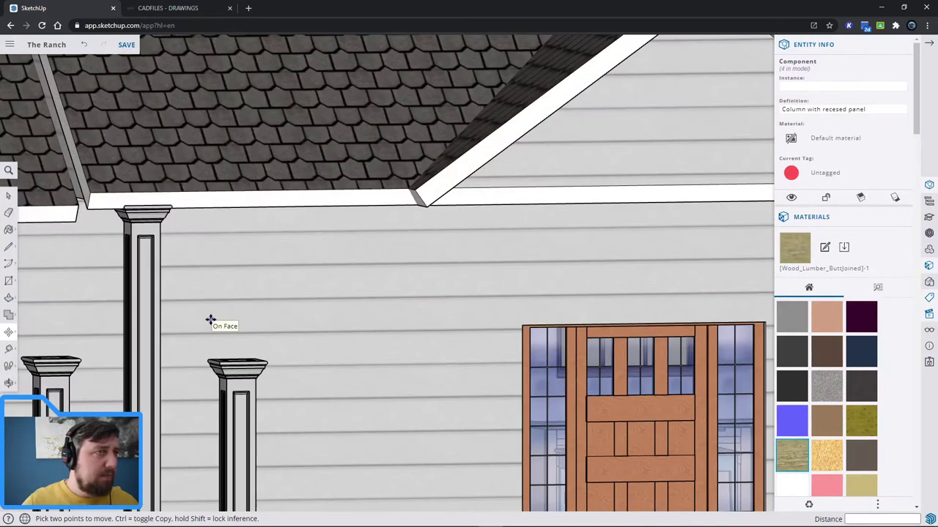
{"action": "left_click", "coordinate": [224, 359]}
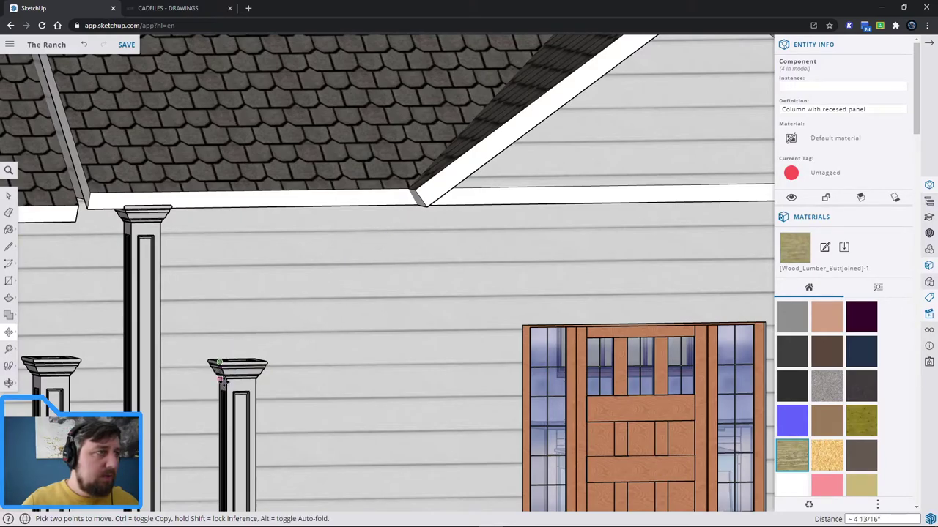
{"action": "key", "text": "space"}
{"action": "left_click", "coordinate": [235, 405]}
{"action": "key", "text": "m"}
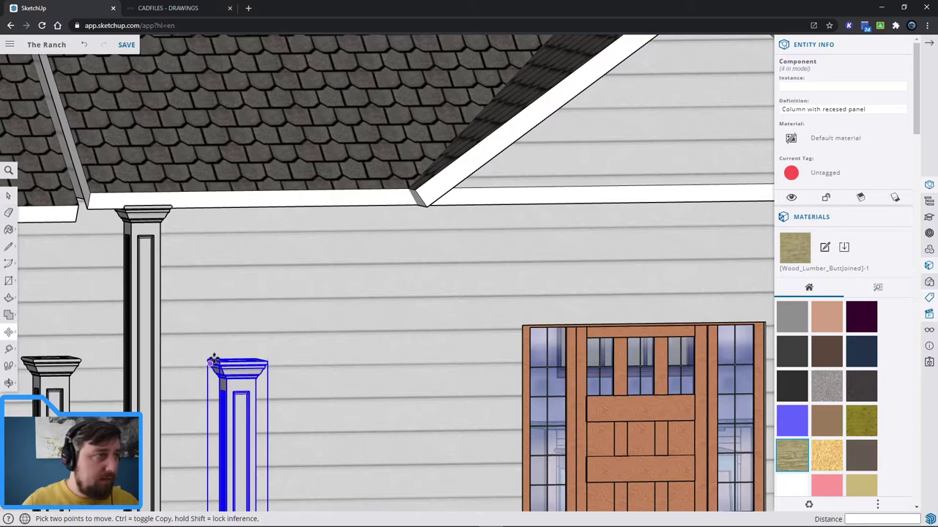
{"action": "scroll", "coordinate": [219, 362], "scroll_direction": "up", "scroll_amount": 4}
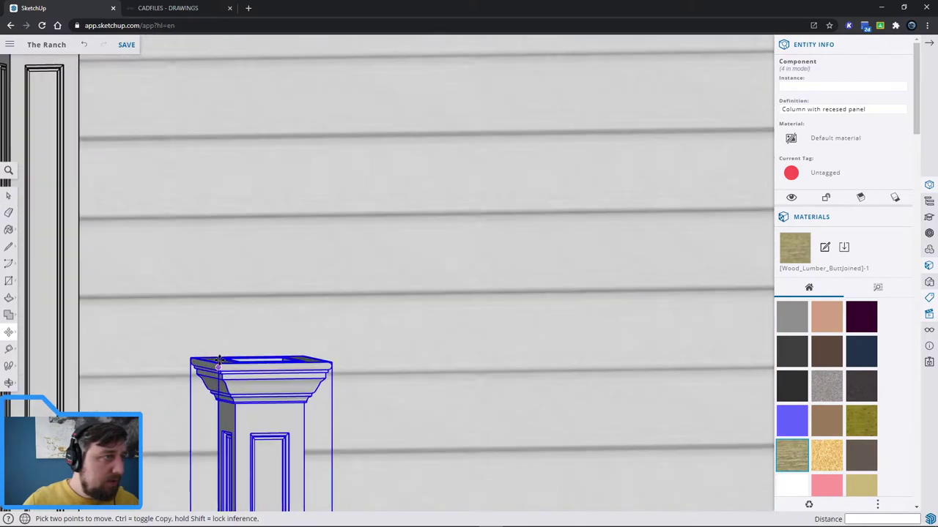
{"action": "left_click", "coordinate": [218, 366]}
{"action": "scroll", "coordinate": [576, 174], "scroll_direction": "down", "scroll_amount": 5}
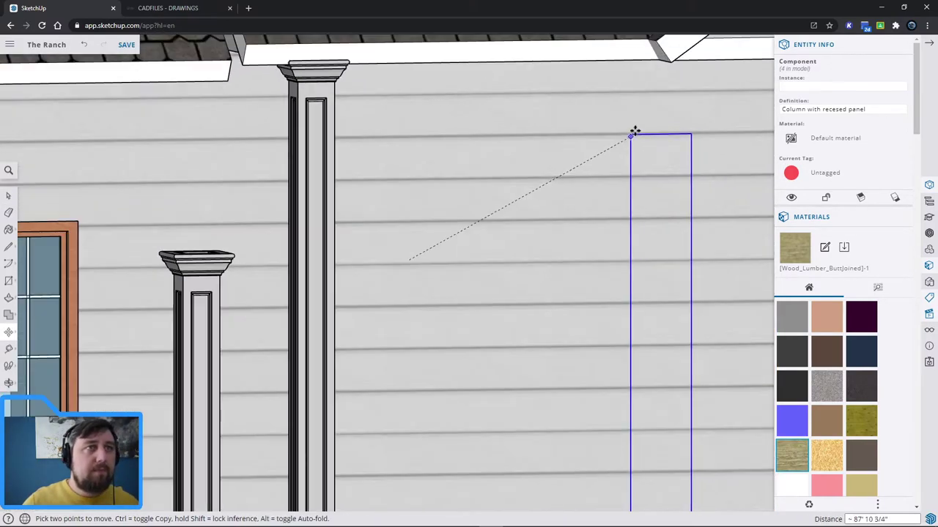
{"action": "left_click", "coordinate": [652, 79]}
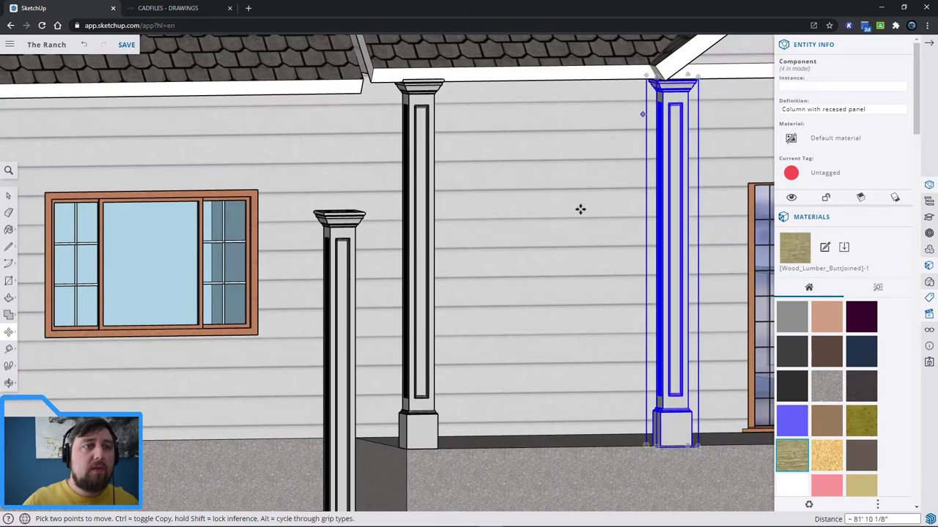
{"action": "middle_click_drag", "start_coordinate": [318, 259], "coordinate": [356, 298]}
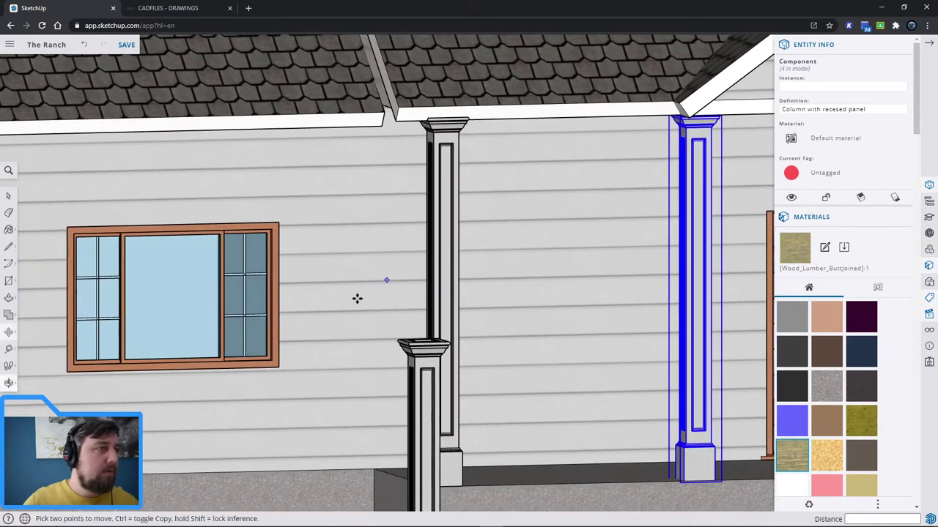
Move the remaining short column by its top to the roof-edge endpoint
{"action": "key", "text": "space"}
{"action": "key", "text": "m"}
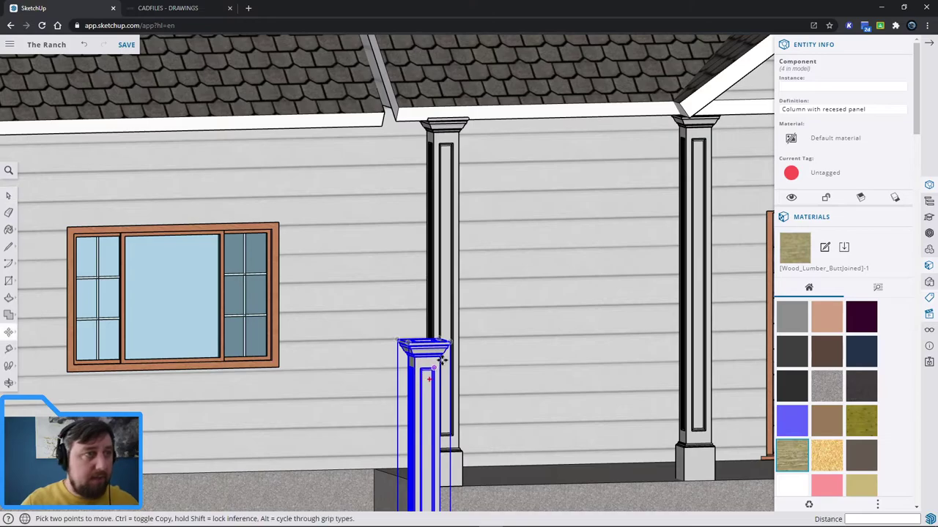
{"action": "scroll", "coordinate": [444, 342], "scroll_direction": "up", "scroll_amount": 5}
{"action": "left_click", "coordinate": [459, 337]}
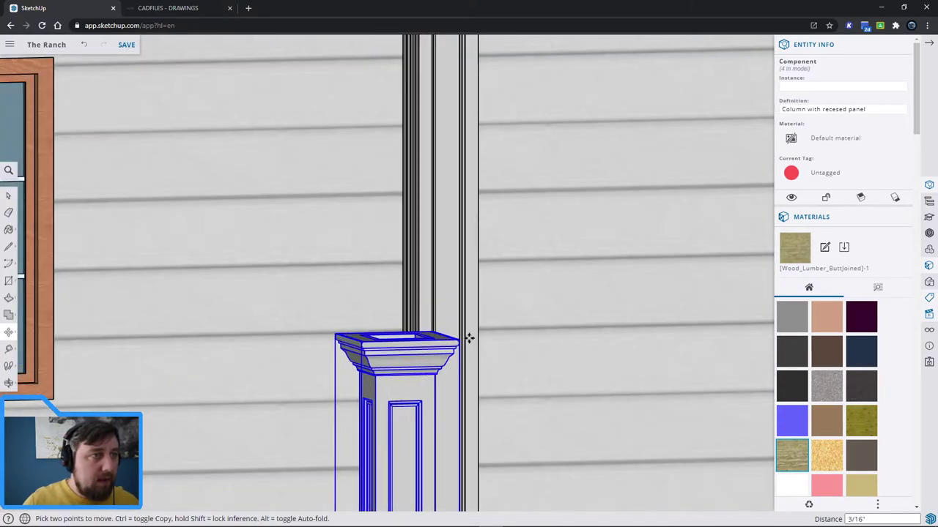
{"action": "middle_click_drag", "start_coordinate": [705, 224], "coordinate": [320, 266]}
{"action": "scroll", "coordinate": [564, 231], "scroll_direction": "down", "scroll_amount": 6}
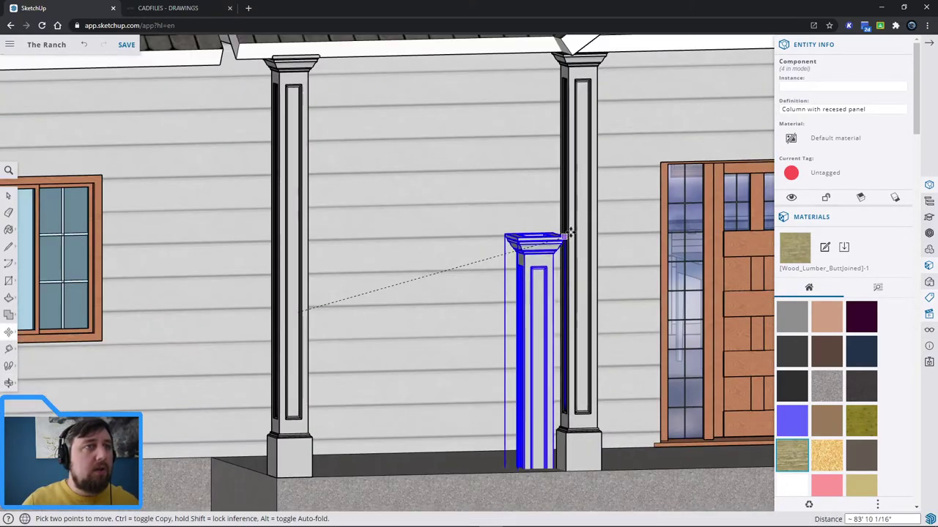
{"action": "middle_click_drag", "start_coordinate": [641, 190], "coordinate": [387, 245]}
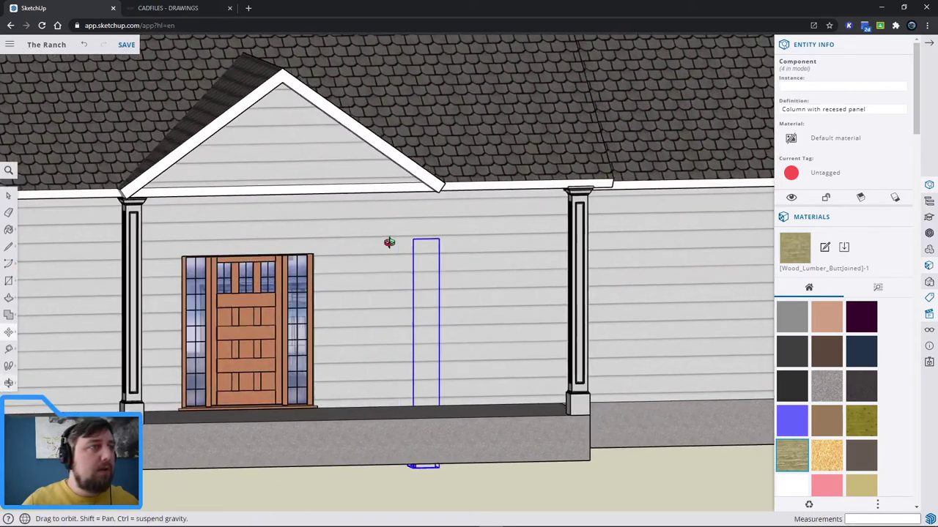
{"action": "scroll", "coordinate": [253, 253], "scroll_direction": "up", "scroll_amount": 4}
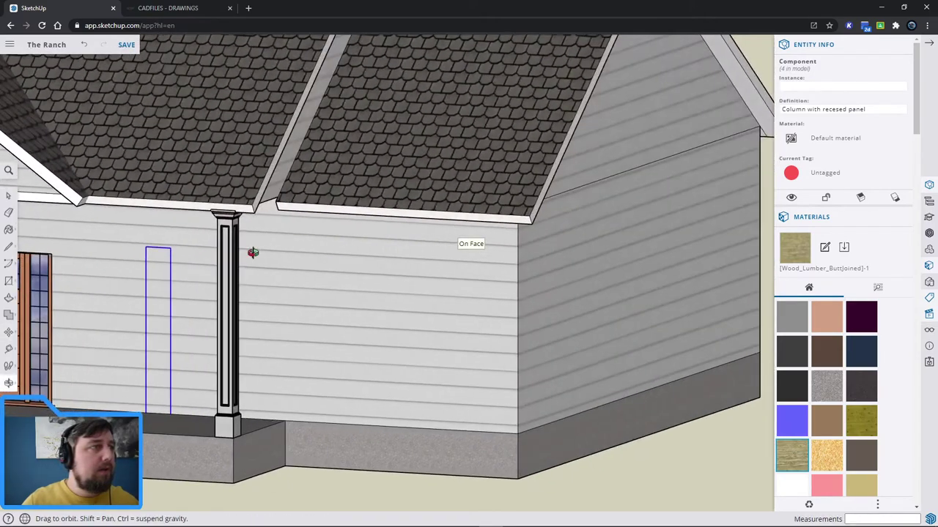
{"action": "left_click", "coordinate": [84, 204]}
{"action": "scroll", "coordinate": [147, 356], "scroll_direction": "down", "scroll_amount": 5}
{"action": "middle_click_drag", "start_coordinate": [278, 450], "coordinate": [485, 474]}
{"action": "key", "text": "space"}
Deselect, close Materials, view the porch from the Front scene, then open 3D Warehouse
{"action": "left_click", "coordinate": [480, 475]}
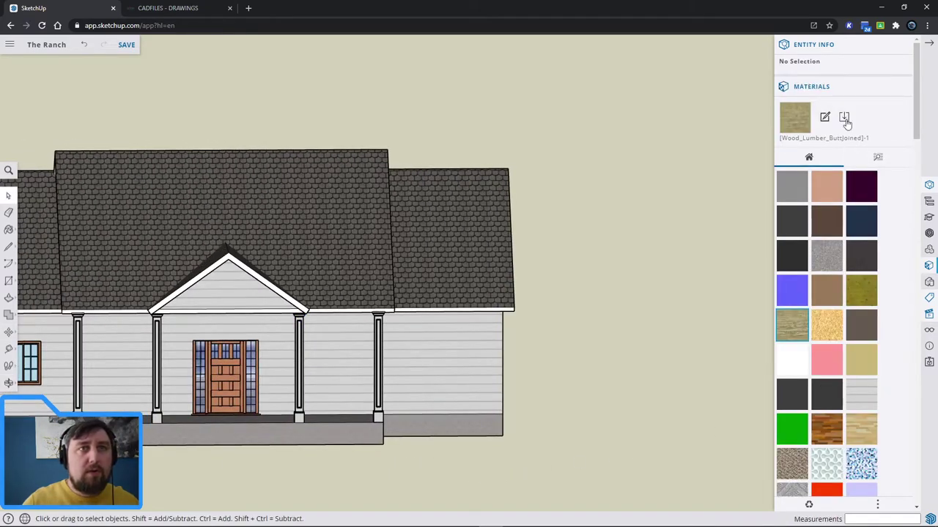
{"action": "left_click", "coordinate": [900, 89]}
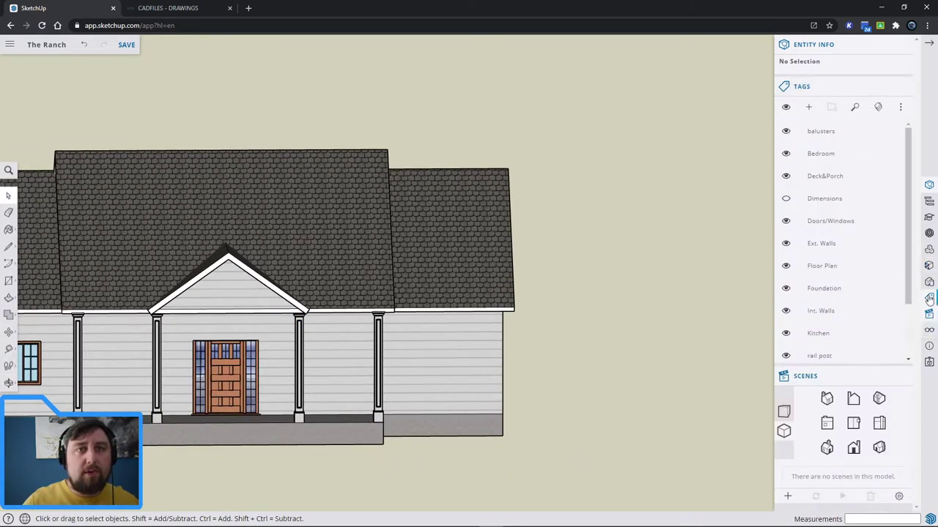
{"action": "left_click", "coordinate": [853, 448]}
{"action": "scroll", "coordinate": [485, 356], "scroll_direction": "up", "scroll_amount": 3}
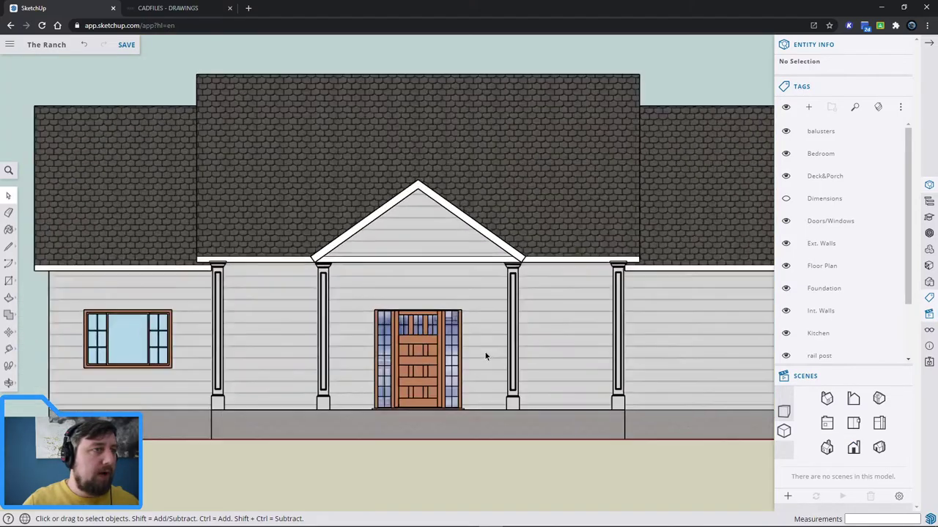
{"action": "scroll", "coordinate": [485, 356], "scroll_direction": "up", "scroll_amount": 2}
{"action": "scroll", "coordinate": [485, 355], "scroll_direction": "down", "scroll_amount": 1}
{"action": "scroll", "coordinate": [485, 355], "scroll_direction": "up", "scroll_amount": 1}
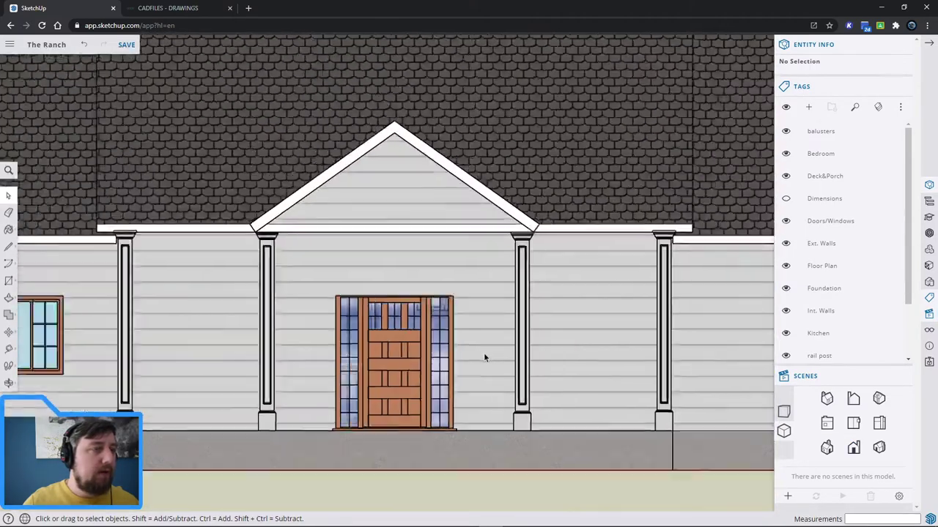
{"action": "scroll", "coordinate": [483, 358], "scroll_direction": "down", "scroll_amount": 3}
{"action": "middle_click_drag", "start_coordinate": [433, 427], "coordinate": [413, 477]}
{"action": "middle_click_drag", "start_coordinate": [469, 496], "coordinate": [404, 401]}
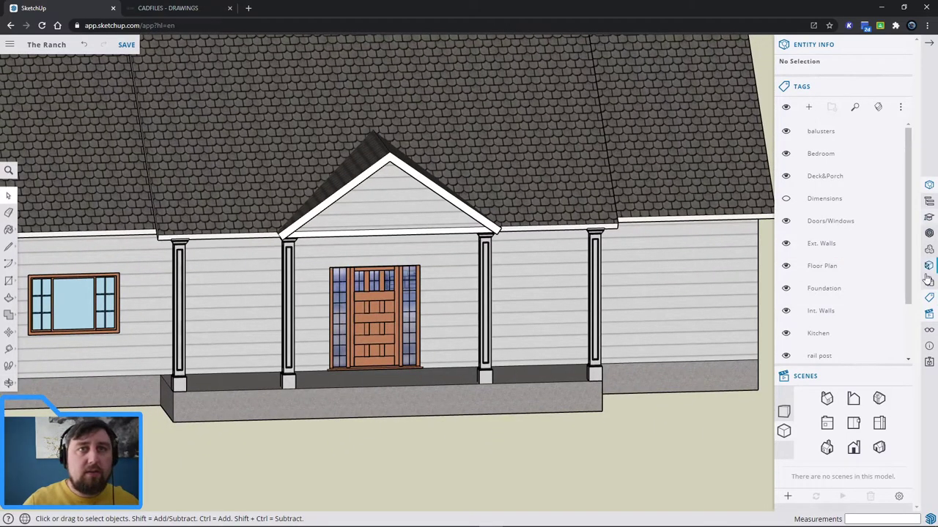
{"action": "left_click", "coordinate": [929, 232]}
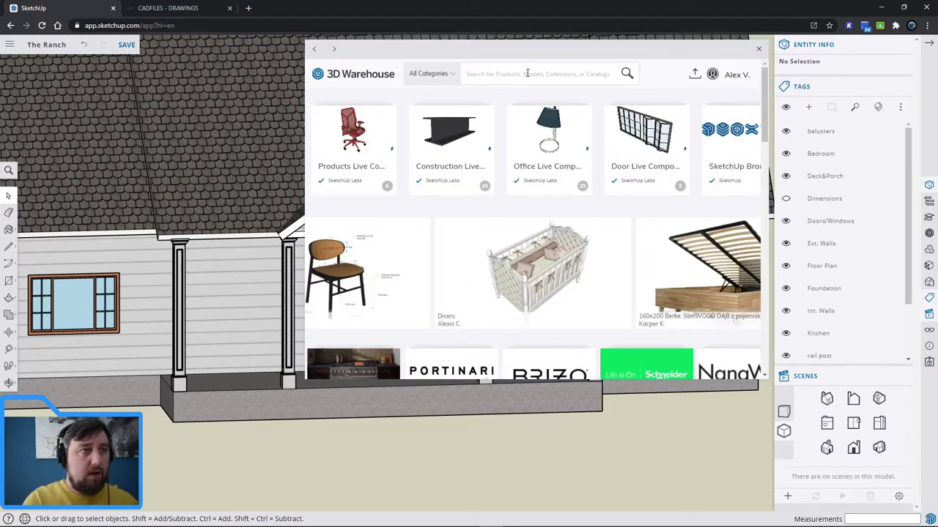
Search the 3D Warehouse for 'white railing' and show the Models results
{"action": "left_click", "coordinate": [526, 73]}
{"action": "type", "text": "white railing"}
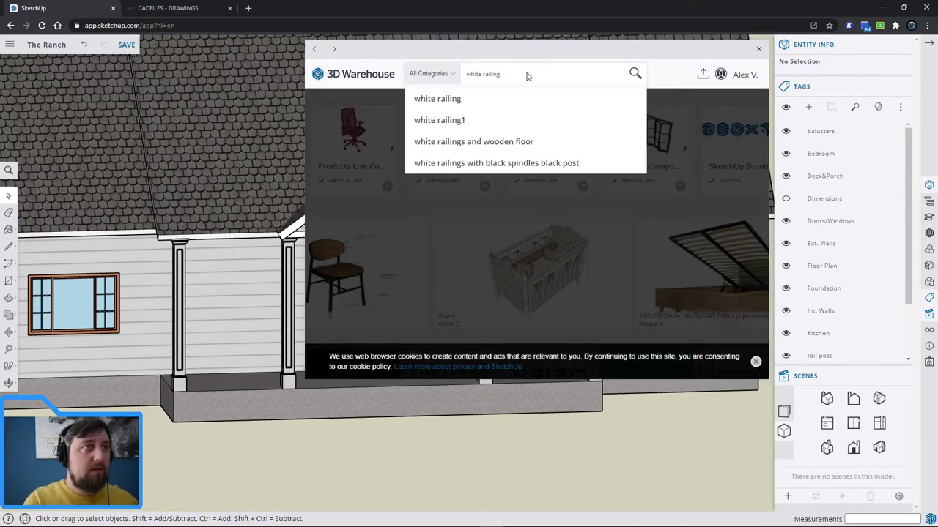
{"action": "key", "text": "Return"}
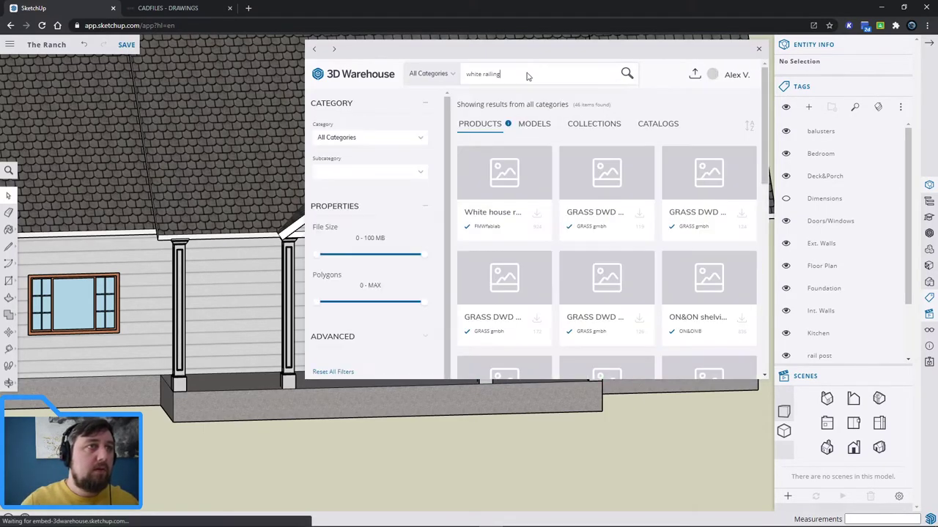
{"action": "left_click", "coordinate": [547, 127]}
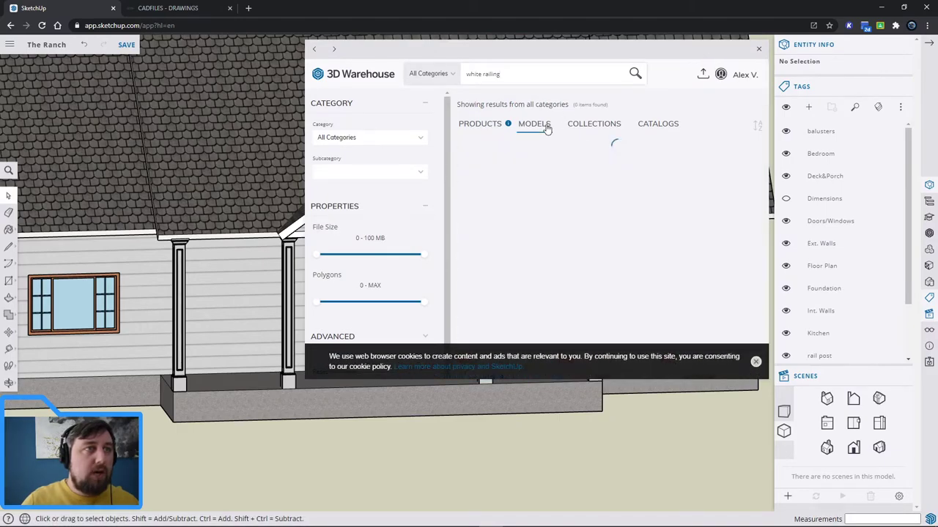
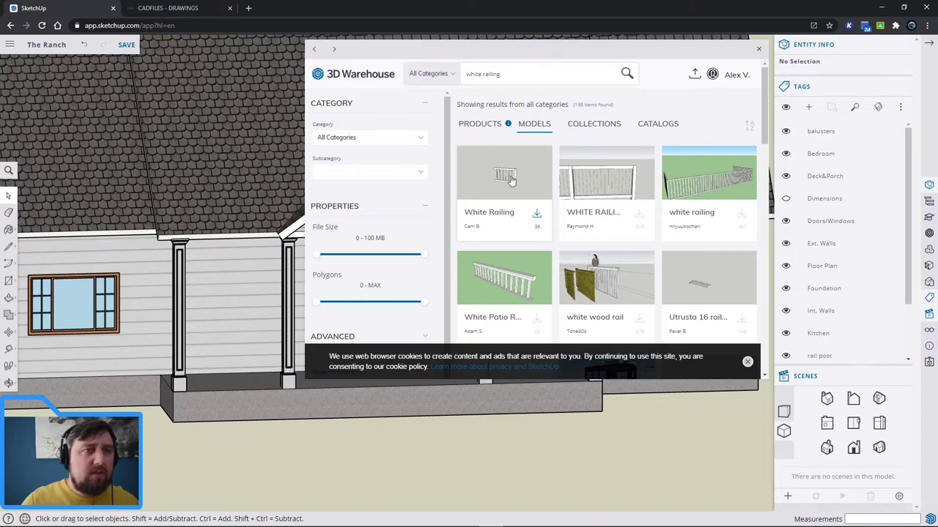
Open the WHITE RAILING model from the white railing results and download it into The Ranch
{"action": "scroll", "coordinate": [707, 271], "scroll_direction": "down", "scroll_amount": 2}
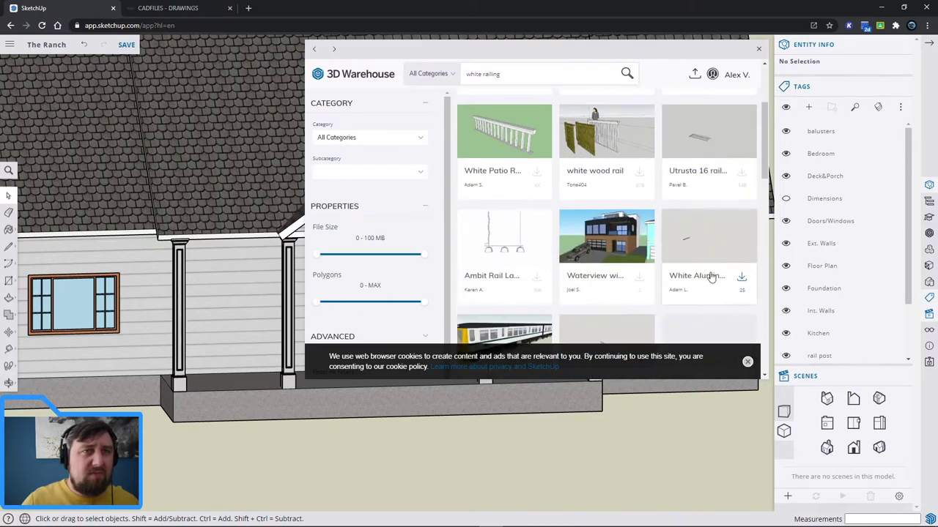
{"action": "scroll", "coordinate": [687, 265], "scroll_direction": "down", "scroll_amount": 1}
{"action": "scroll", "coordinate": [687, 265], "scroll_direction": "up", "scroll_amount": 3}
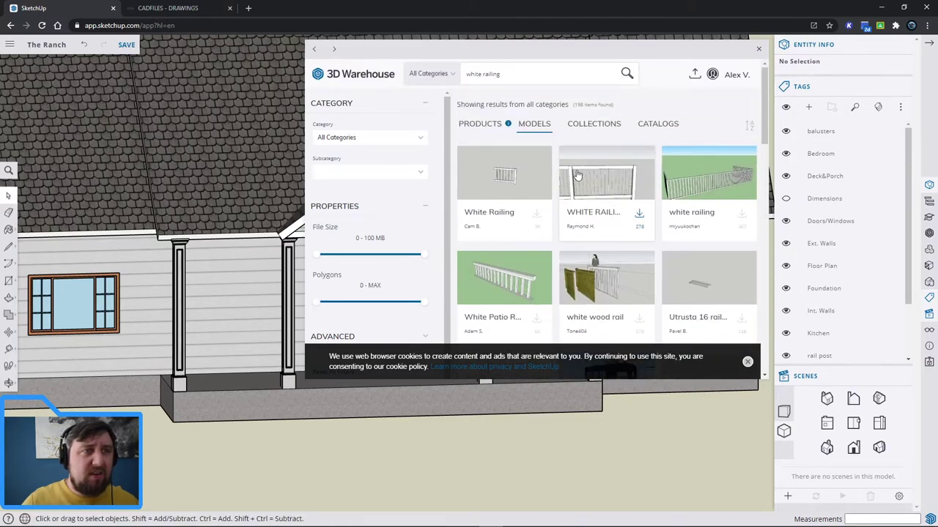
{"action": "left_click", "coordinate": [615, 212]}
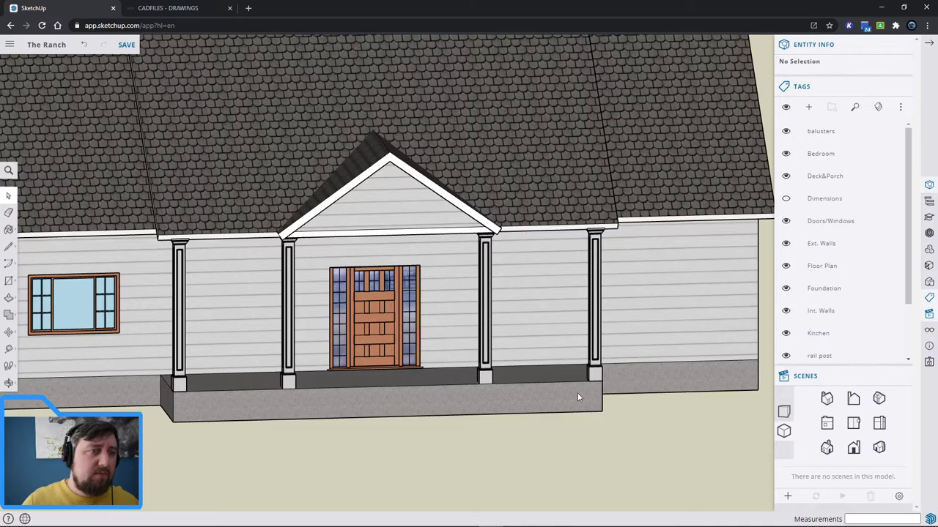
{"action": "scroll", "coordinate": [583, 392], "scroll_direction": "down", "scroll_amount": 5}
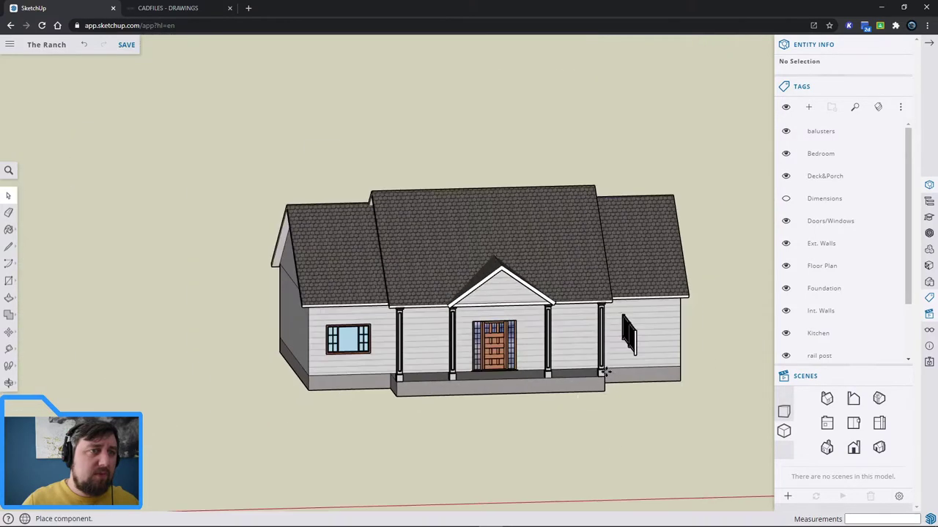
Drop the White Railing on the ground beside the house and start moving it
{"action": "left_click", "coordinate": [688, 439]}
{"action": "middle_click_drag", "start_coordinate": [726, 419], "coordinate": [383, 402]}
{"action": "key", "text": "m"}
{"action": "scroll", "coordinate": [306, 405], "scroll_direction": "up", "scroll_amount": 8}
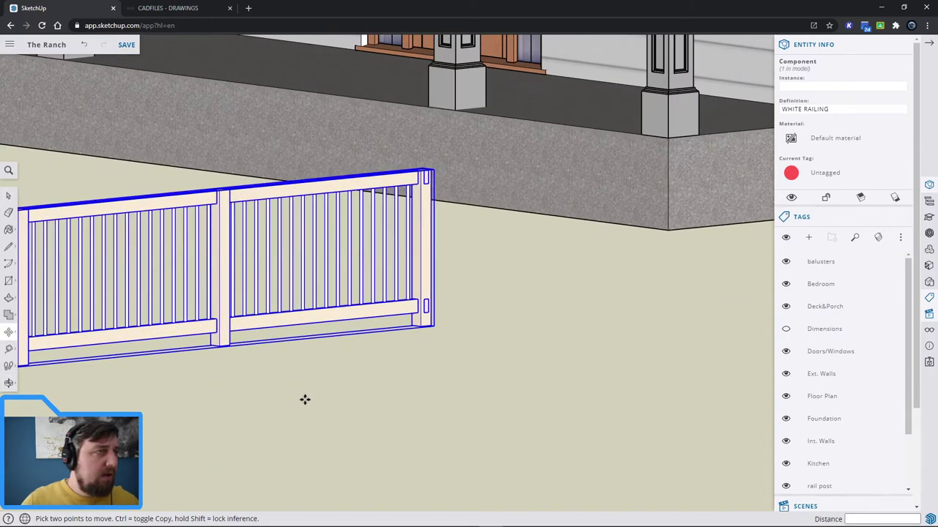
{"action": "scroll", "coordinate": [305, 400], "scroll_direction": "down", "scroll_amount": 3}
{"action": "scroll", "coordinate": [303, 398], "scroll_direction": "up", "scroll_amount": 1}
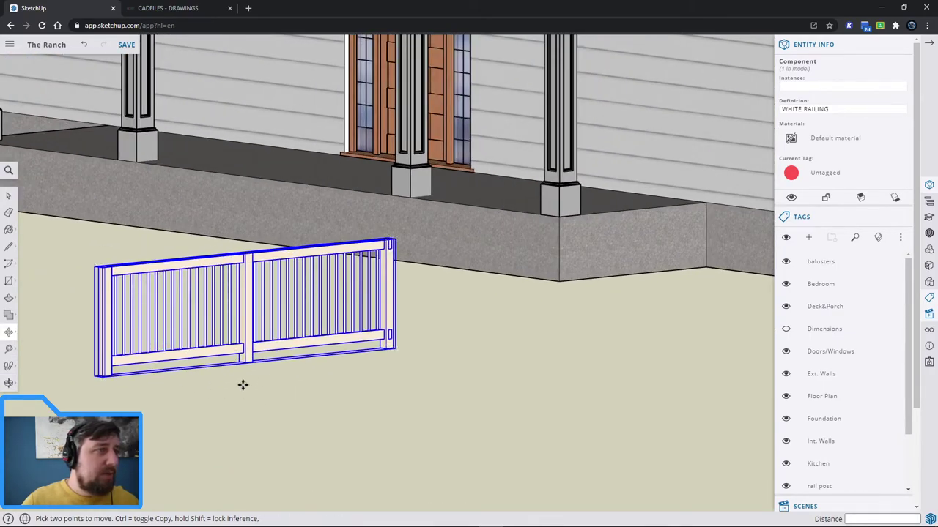
{"action": "middle_click_drag", "start_coordinate": [271, 203], "coordinate": [393, 254]}
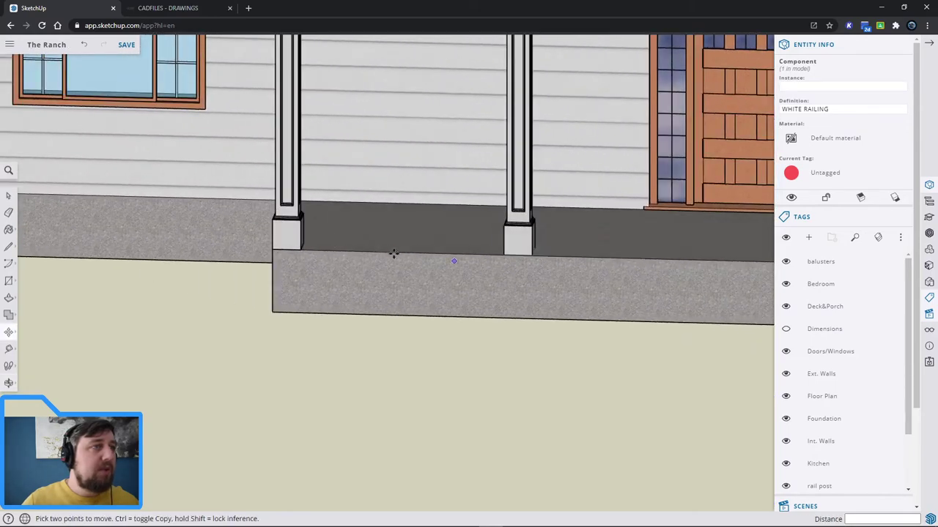
{"action": "scroll", "coordinate": [579, 353], "scroll_direction": "down", "scroll_amount": 5}
{"action": "middle_click_drag", "start_coordinate": [469, 360], "coordinate": [303, 314]}
{"action": "scroll", "coordinate": [383, 340], "scroll_direction": "up", "scroll_amount": 3}
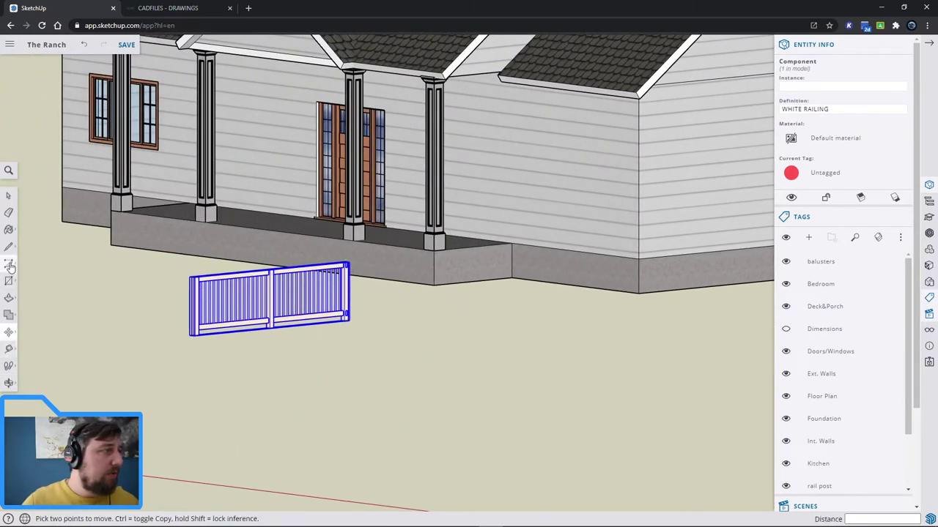
Rotate the railing on the ground until it runs parallel to the porch front
{"action": "mouse_move", "coordinate": [9, 332]}
{"action": "left_click", "coordinate": [41, 333]}
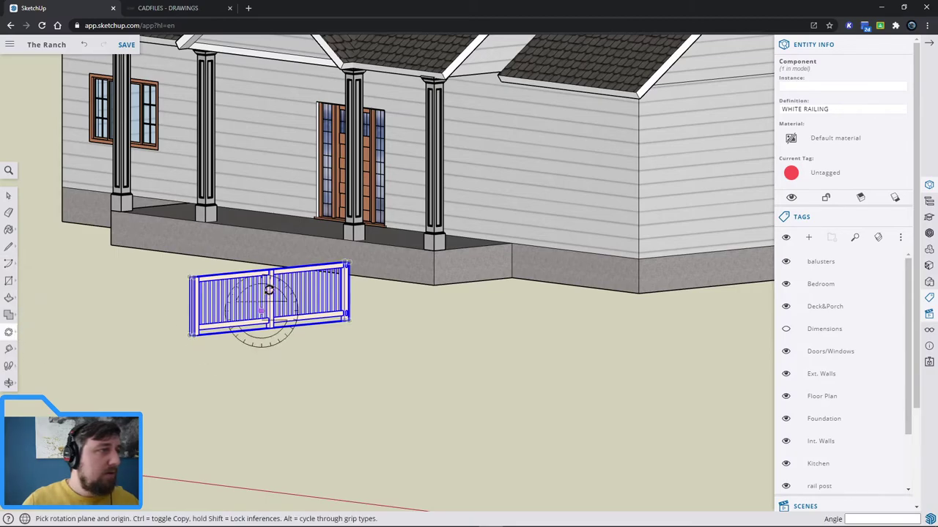
{"action": "middle_click_drag", "start_coordinate": [268, 263], "coordinate": [262, 381]}
{"action": "scroll", "coordinate": [320, 396], "scroll_direction": "up", "scroll_amount": 2}
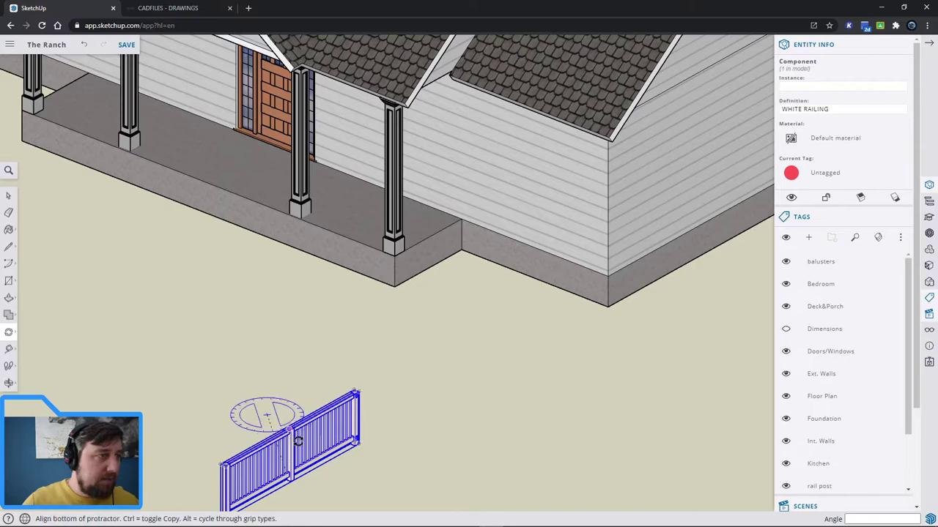
{"action": "left_click", "coordinate": [267, 414]}
{"action": "left_click", "coordinate": [308, 468]}
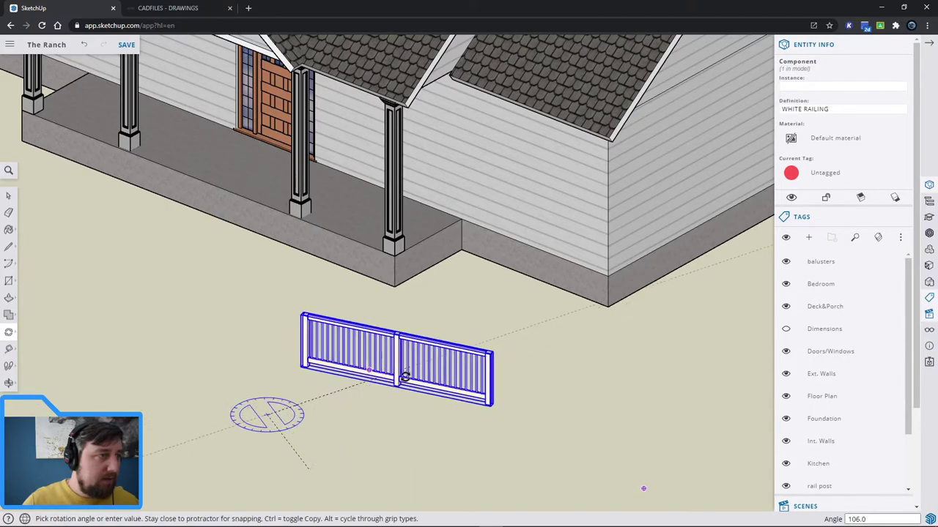
{"action": "left_click", "coordinate": [398, 389]}
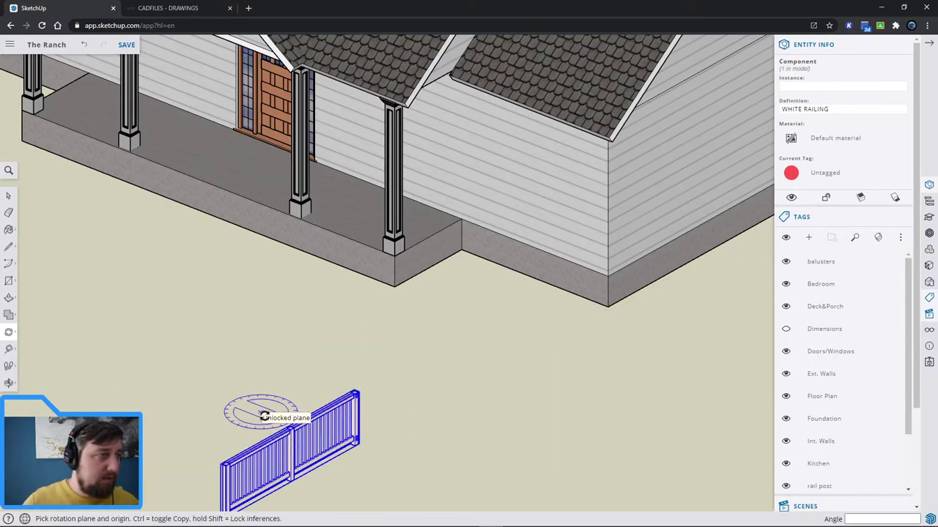
{"action": "left_click_drag", "start_coordinate": [261, 415], "coordinate": [385, 454]}
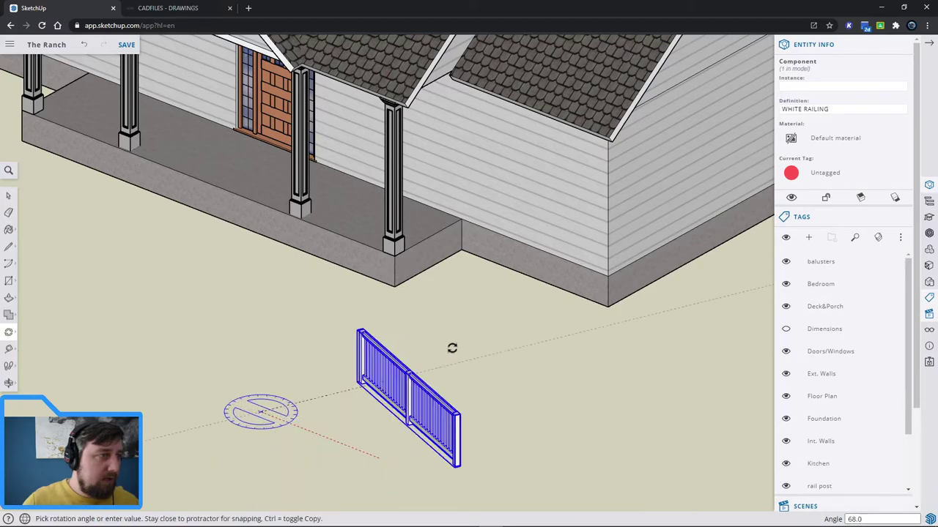
{"action": "left_click", "coordinate": [417, 329]}
{"action": "key", "text": "space"}
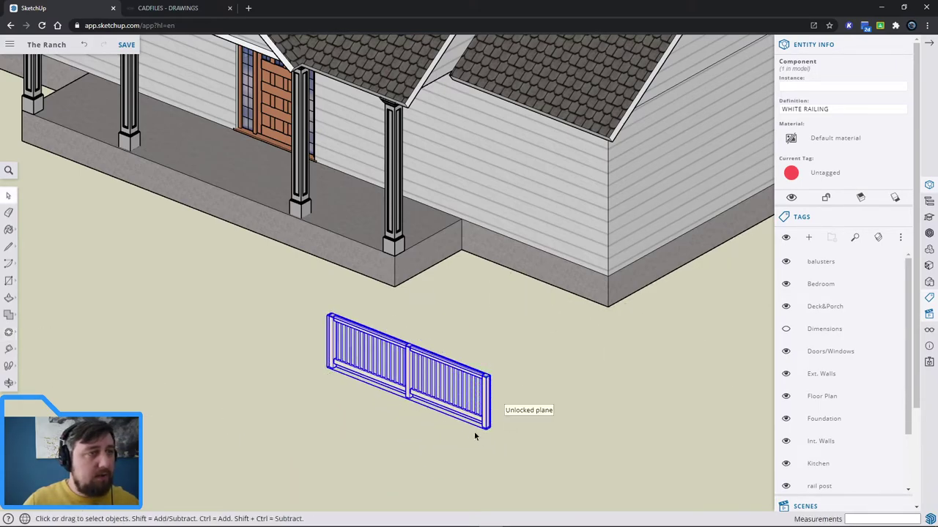
Move the railing back onto the ground and explode it
{"action": "key", "text": "m"}
{"action": "left_click", "coordinate": [485, 425]}
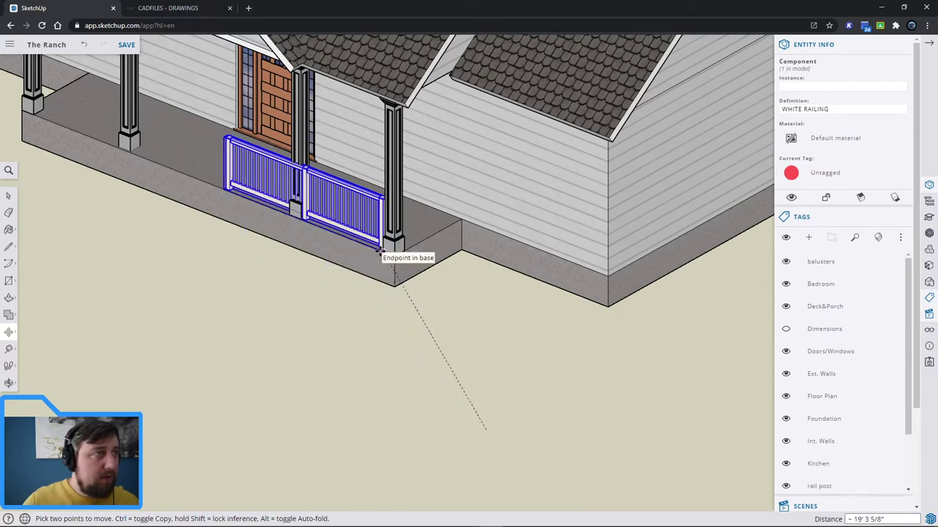
{"action": "left_click", "coordinate": [365, 464]}
{"action": "right_click", "coordinate": [324, 435]}
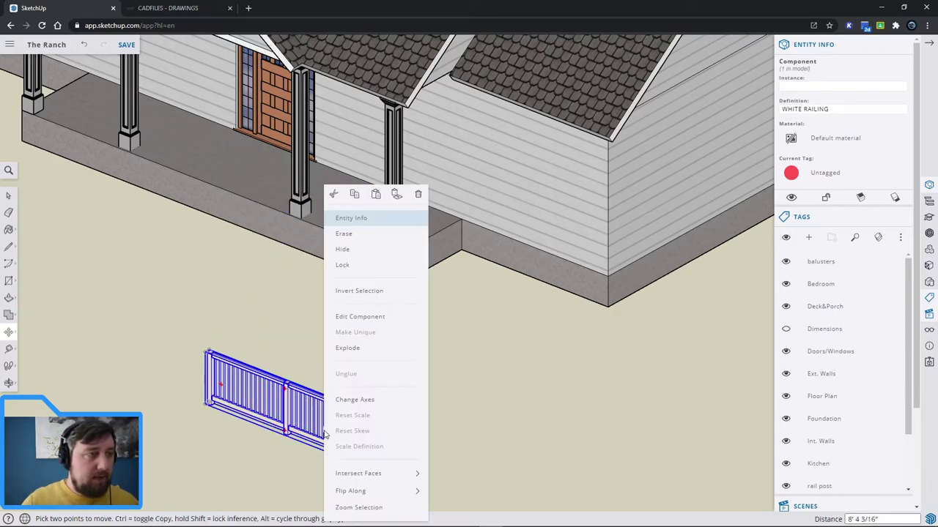
{"action": "left_click", "coordinate": [370, 349]}
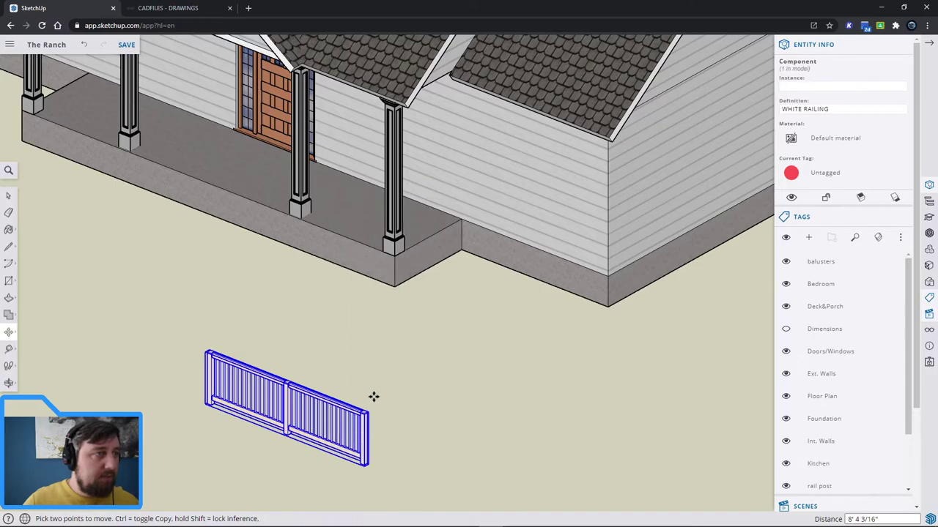
{"action": "key", "text": "space"}
Explode the inner rails component into loose parts
{"action": "left_click", "coordinate": [249, 450]}
{"action": "left_click", "coordinate": [263, 416]}
{"action": "right_click", "coordinate": [285, 411]}
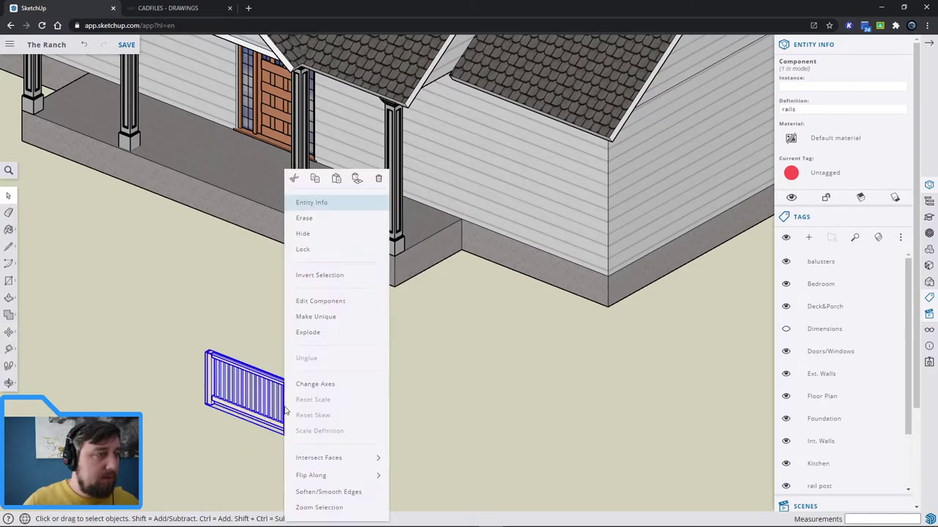
{"action": "left_click", "coordinate": [323, 333]}
{"action": "left_click", "coordinate": [257, 404]}
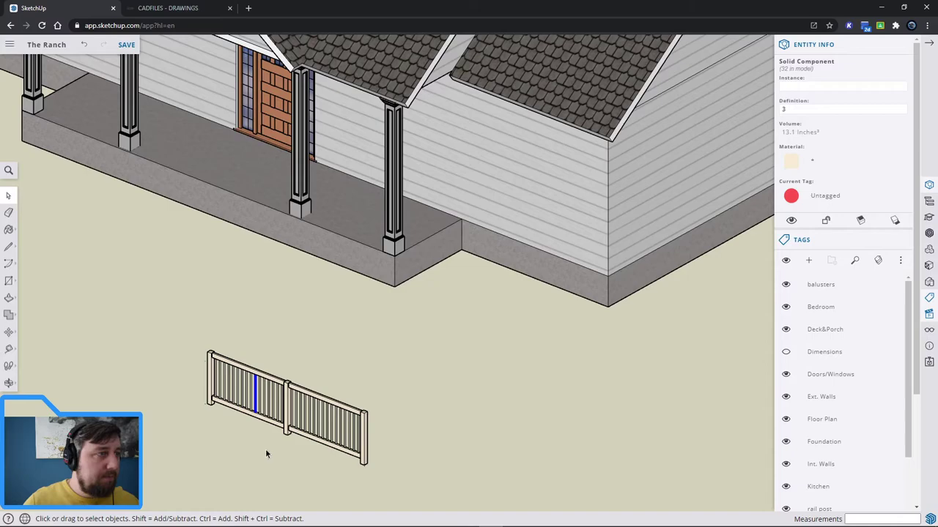
{"action": "mouse_move", "coordinate": [421, 440]}
{"action": "middle_mouse_down"}
{"action": "mouse_move", "coordinate": [565, 404]}
{"action": "mouse_move", "coordinate": [431, 450]}
{"action": "middle_mouse_up"}
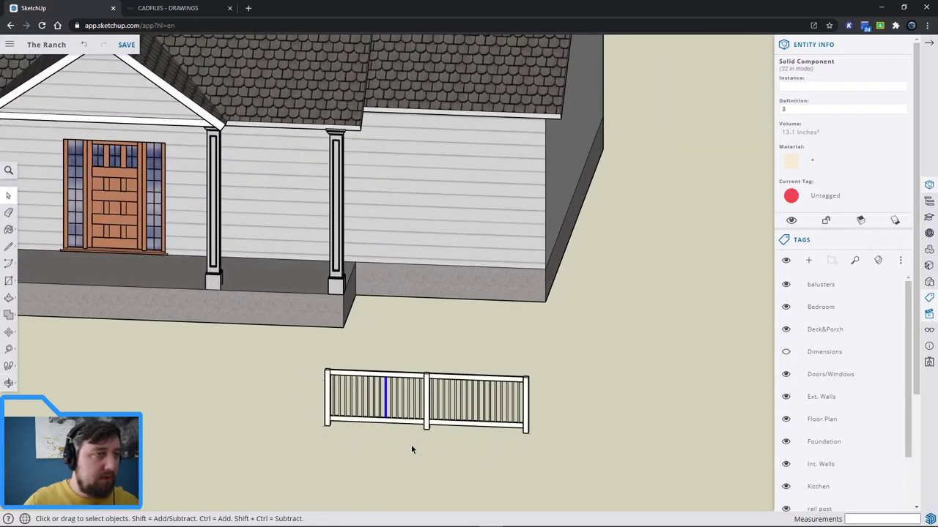
Delete the left railing section and the leftover loose balusters
{"action": "left_click_drag", "start_coordinate": [301, 354], "coordinate": [300, 352]}
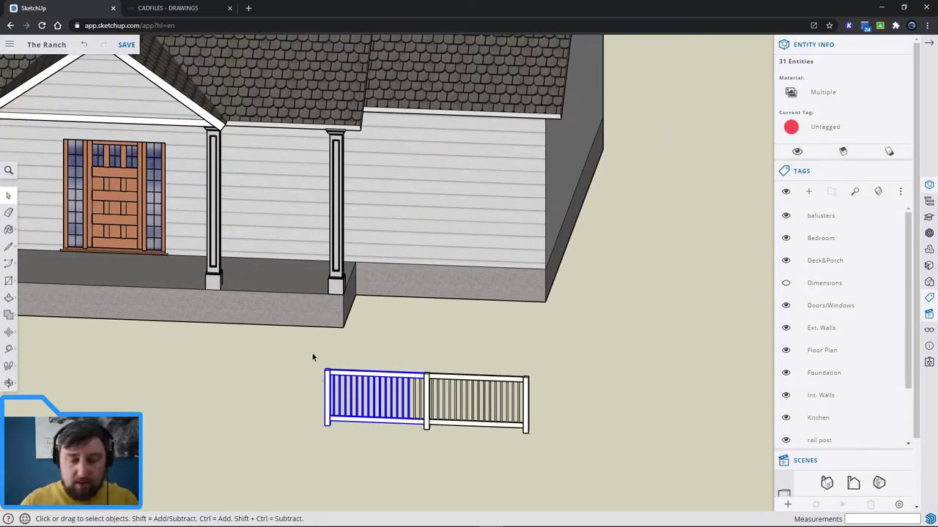
{"action": "key", "text": "Delete"}
{"action": "left_click", "coordinate": [414, 402]}
{"action": "scroll", "coordinate": [415, 405], "scroll_direction": "up", "scroll_amount": 5}
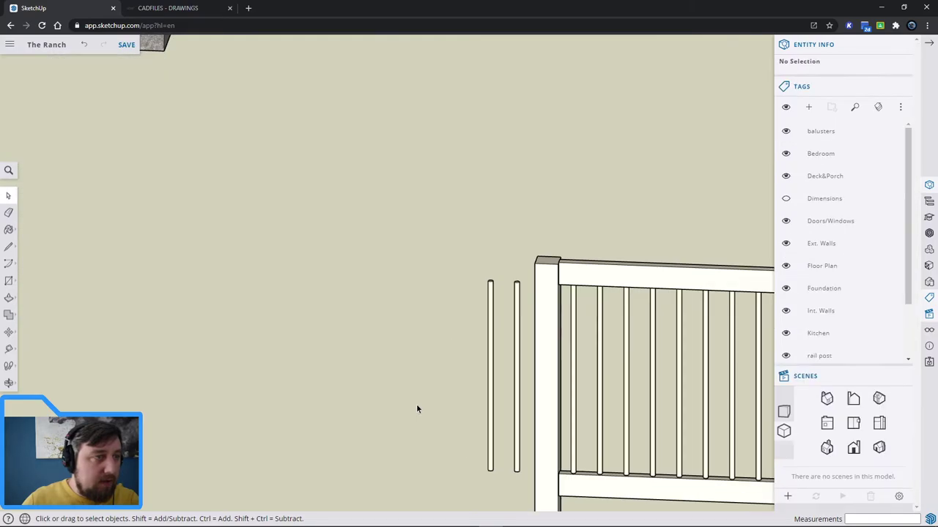
{"action": "left_click", "coordinate": [490, 371]}
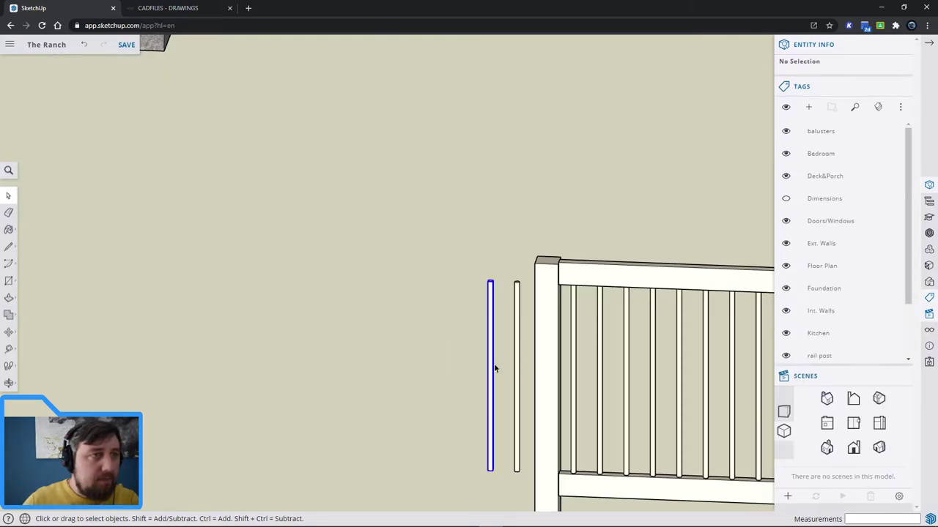
{"action": "key", "text": "Delete"}
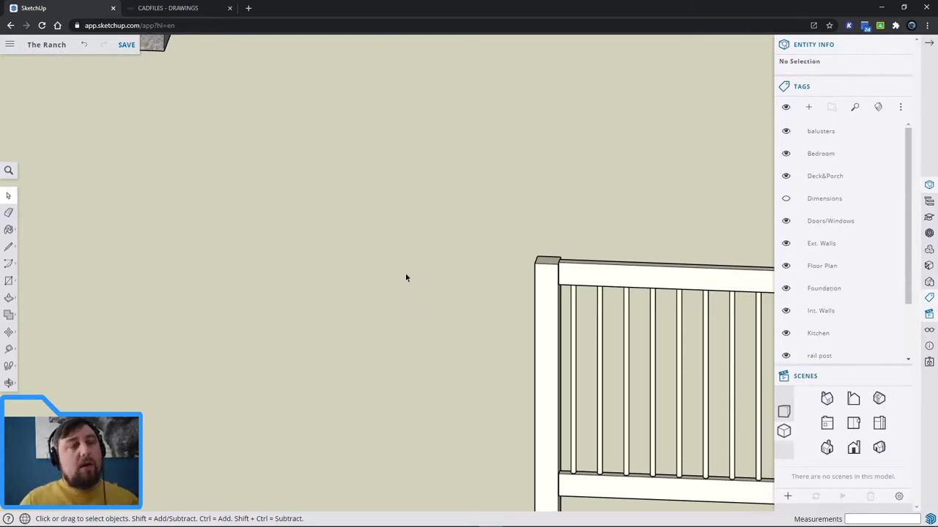
{"action": "scroll", "coordinate": [424, 271], "scroll_direction": "down", "scroll_amount": 5}
Make all the remaining railing parts into one group
{"action": "left_click_drag", "start_coordinate": [538, 315], "coordinate": [412, 253]}
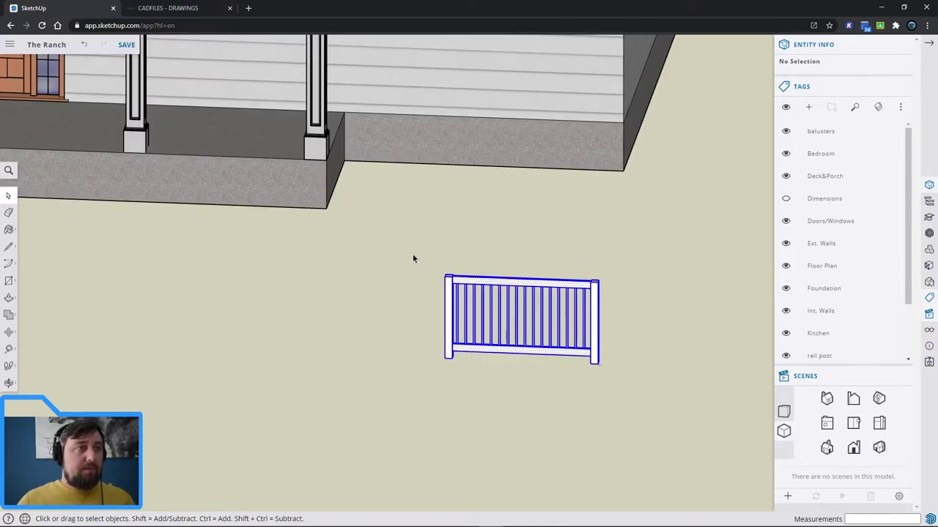
{"action": "right_click", "coordinate": [496, 300]}
{"action": "left_click", "coordinate": [655, 432]}
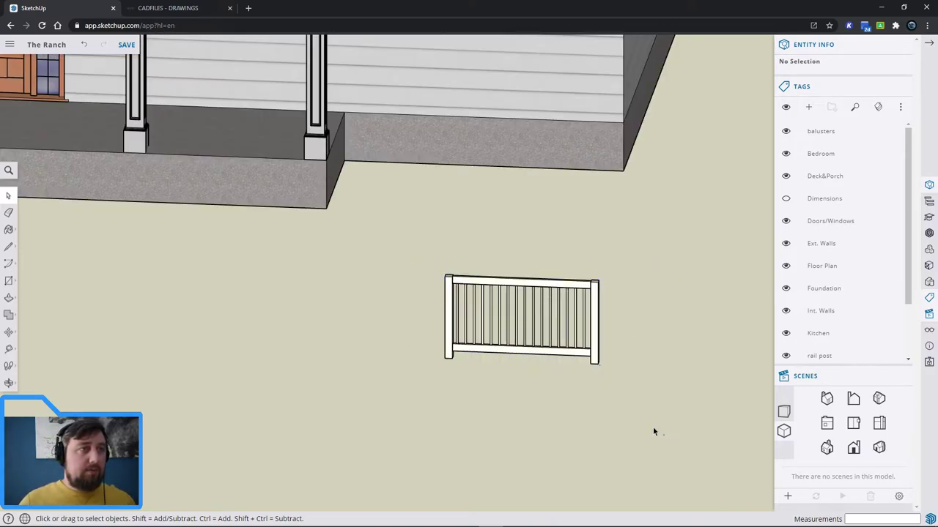
{"action": "left_click_drag", "start_coordinate": [415, 262], "coordinate": [416, 262]}
{"action": "right_click", "coordinate": [473, 302]}
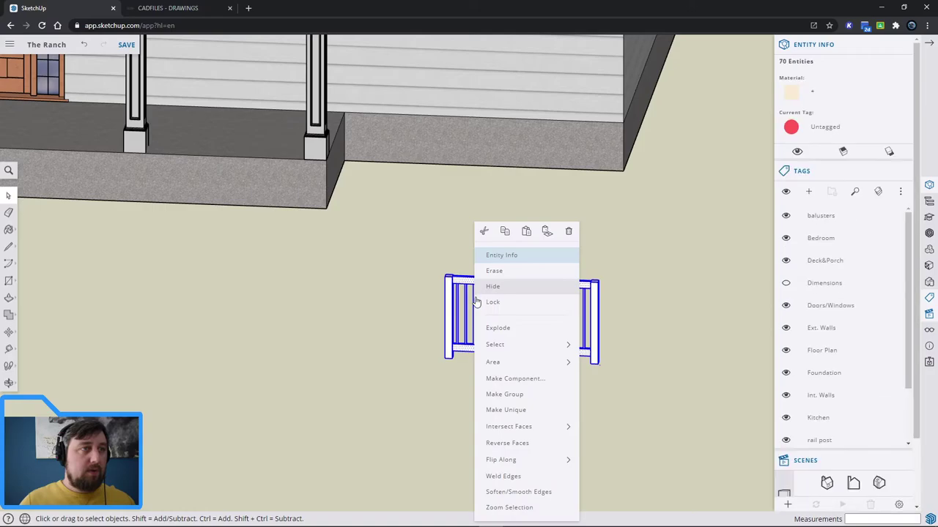
{"action": "left_click", "coordinate": [515, 395]}
Move the railing group into the gap between the porch posts
{"action": "key", "text": "m"}
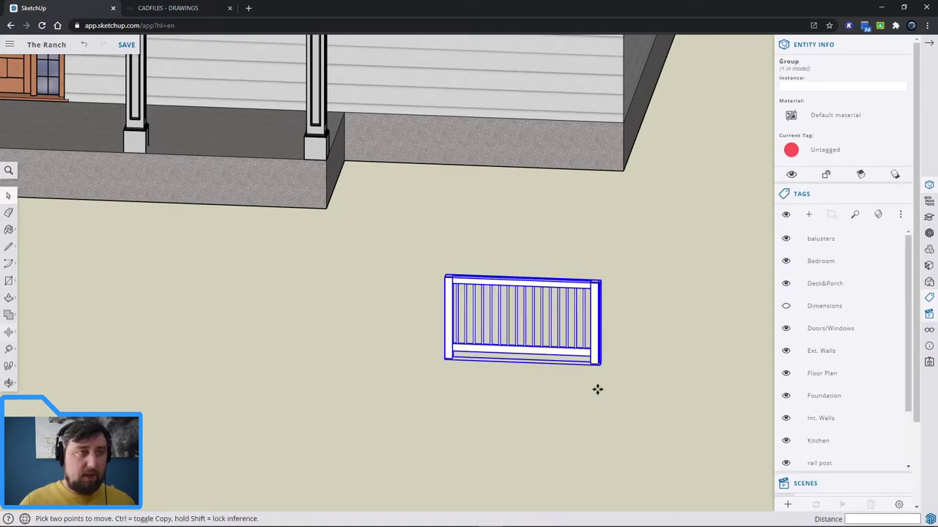
{"action": "left_click", "coordinate": [598, 363]}
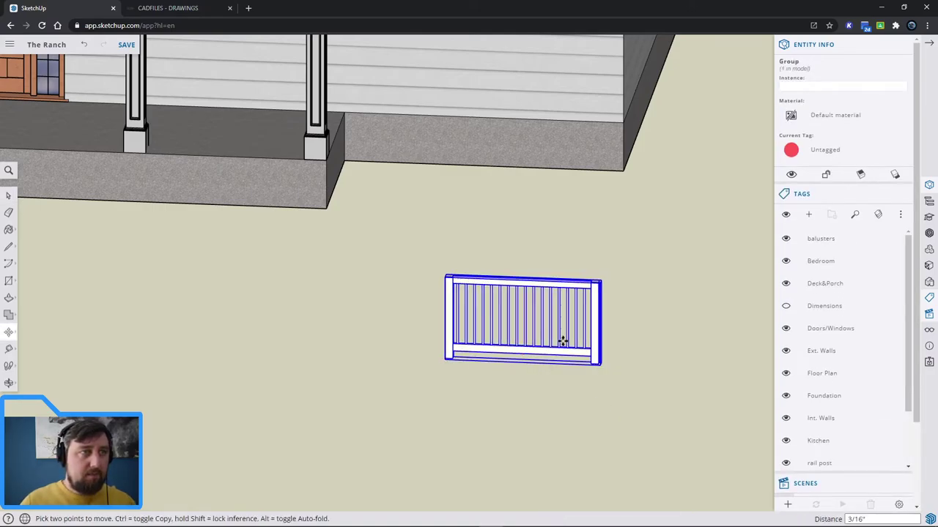
{"action": "left_click", "coordinate": [302, 159]}
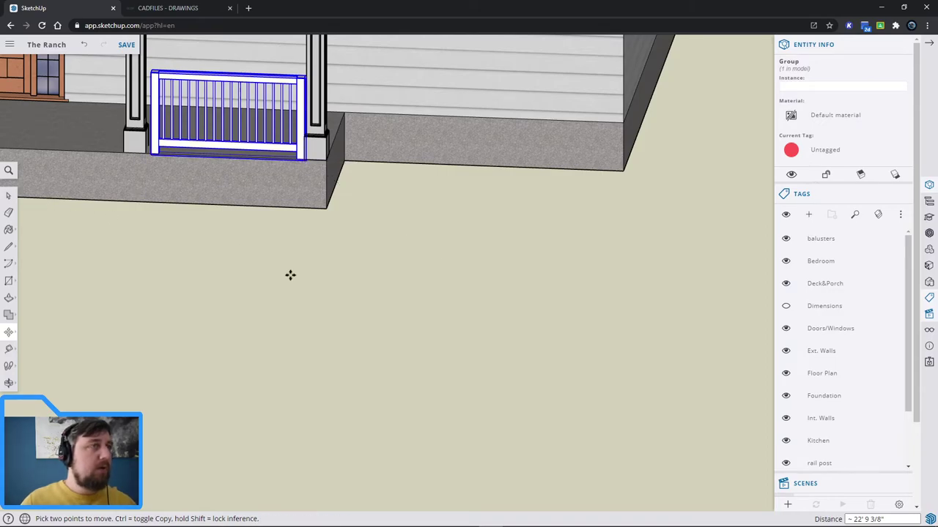
{"action": "middle_click_drag", "start_coordinate": [200, 210], "coordinate": [66, 249]}
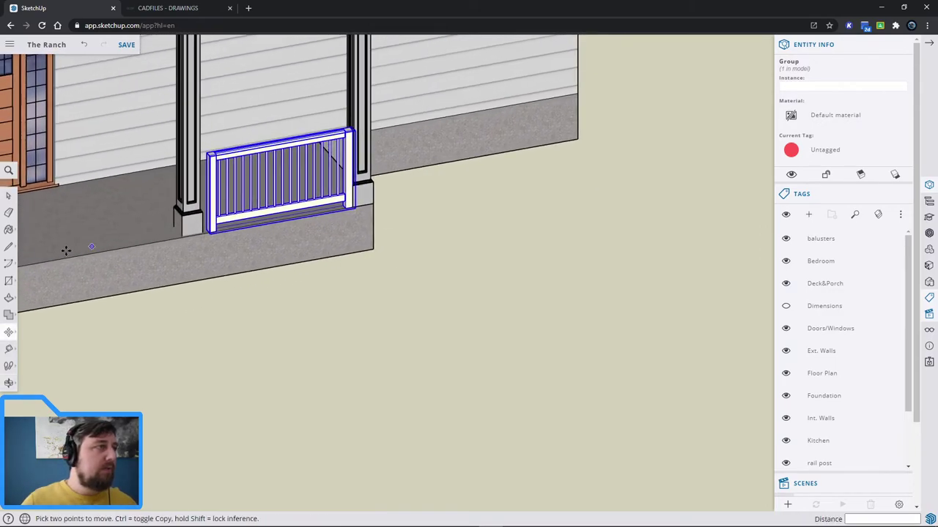
Scale the railing leftward so it reaches the porch post
{"action": "left_click", "coordinate": [10, 334]}
{"action": "left_click", "coordinate": [33, 352]}
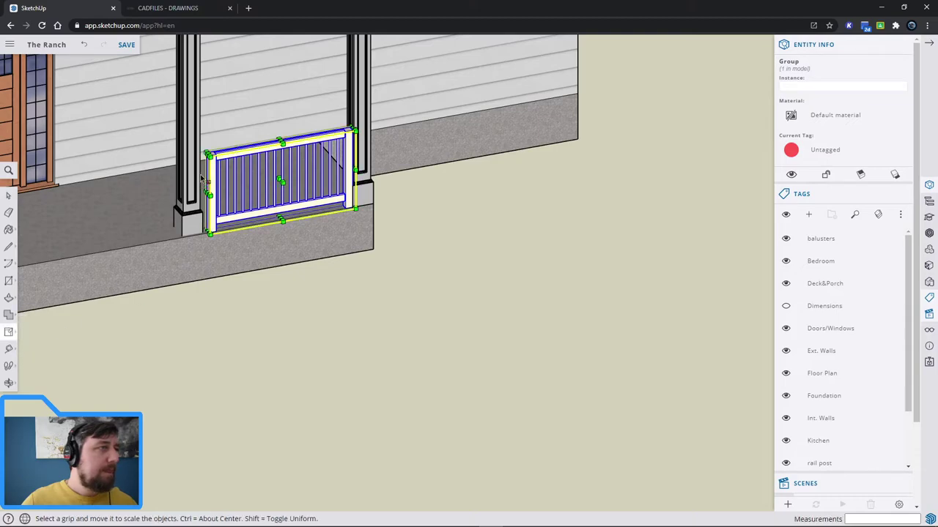
{"action": "scroll", "coordinate": [205, 222], "scroll_direction": "up", "scroll_amount": 5}
{"action": "left_click", "coordinate": [218, 219]}
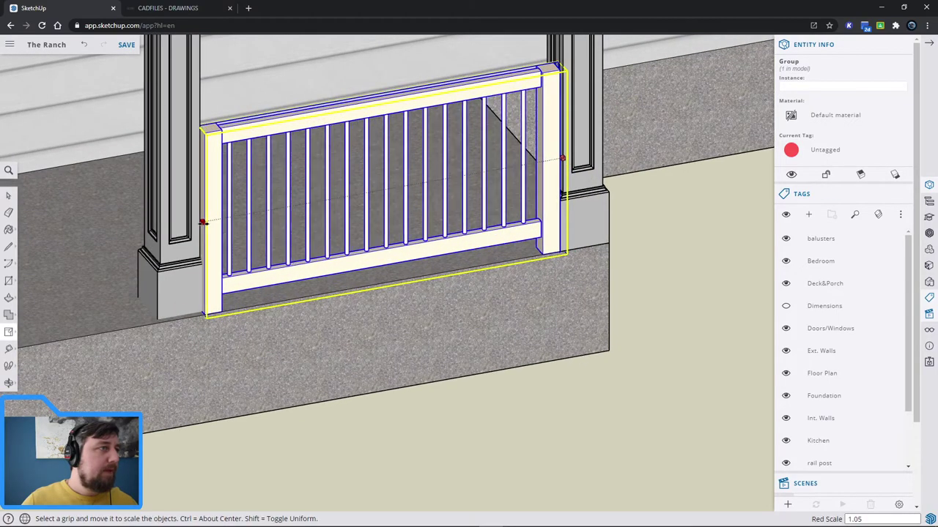
{"action": "left_click", "coordinate": [202, 222]}
{"action": "middle_click_drag", "start_coordinate": [687, 366], "coordinate": [580, 320]}
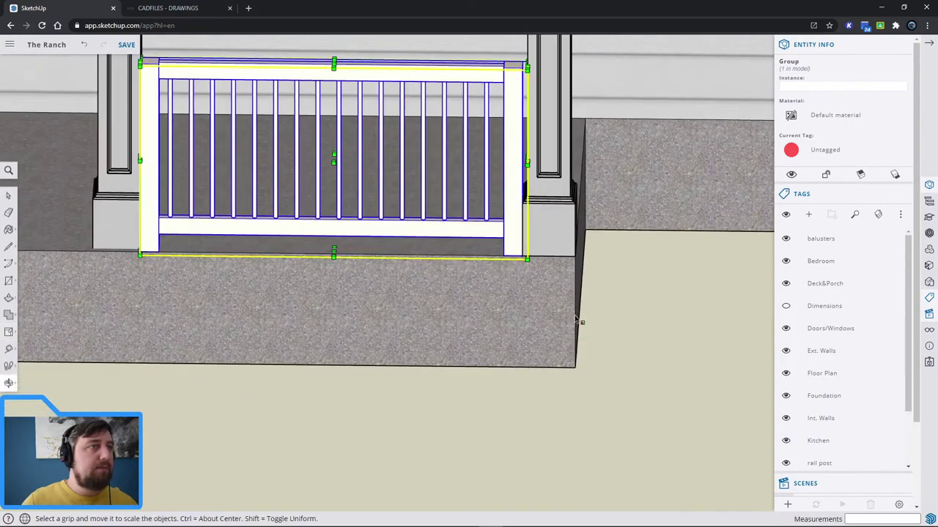
{"action": "scroll", "coordinate": [564, 379], "scroll_direction": "down", "scroll_amount": 3}
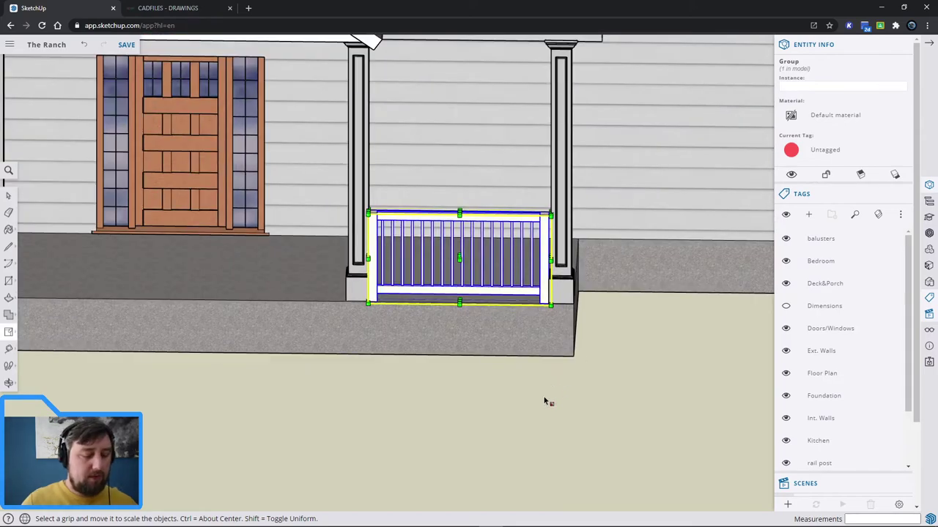
{"action": "key", "text": "space"}
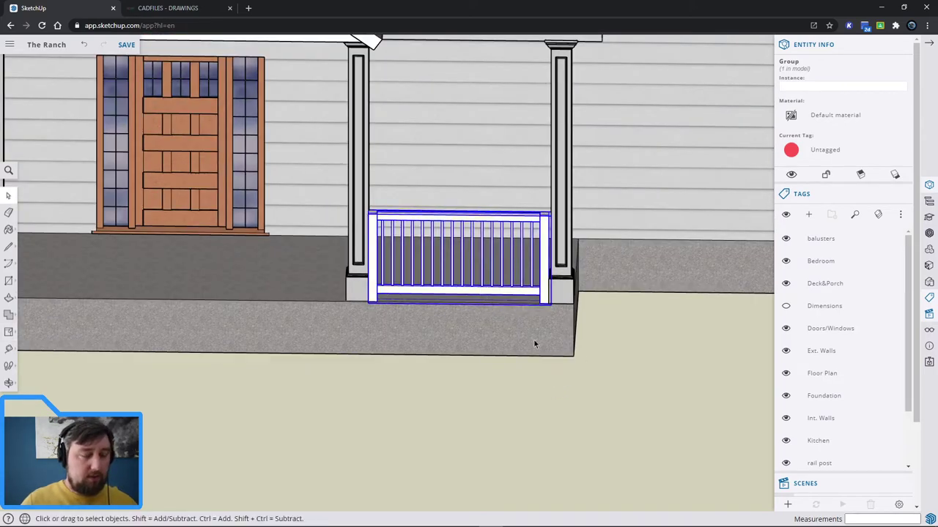
Paste a copy of the railing group onto the ground
{"action": "key", "text": "ctrl+v"}
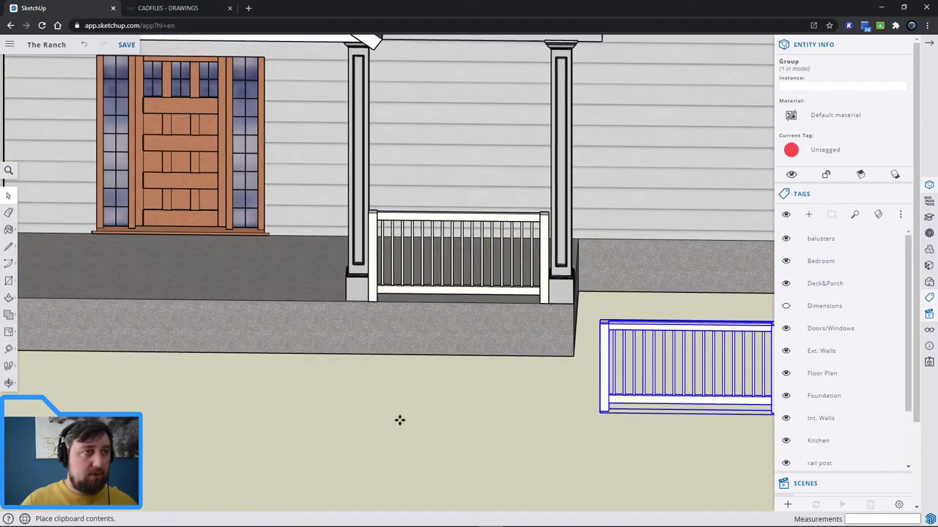
{"action": "left_click", "coordinate": [619, 435]}
{"action": "scroll", "coordinate": [623, 448], "scroll_direction": "up", "scroll_amount": 5}
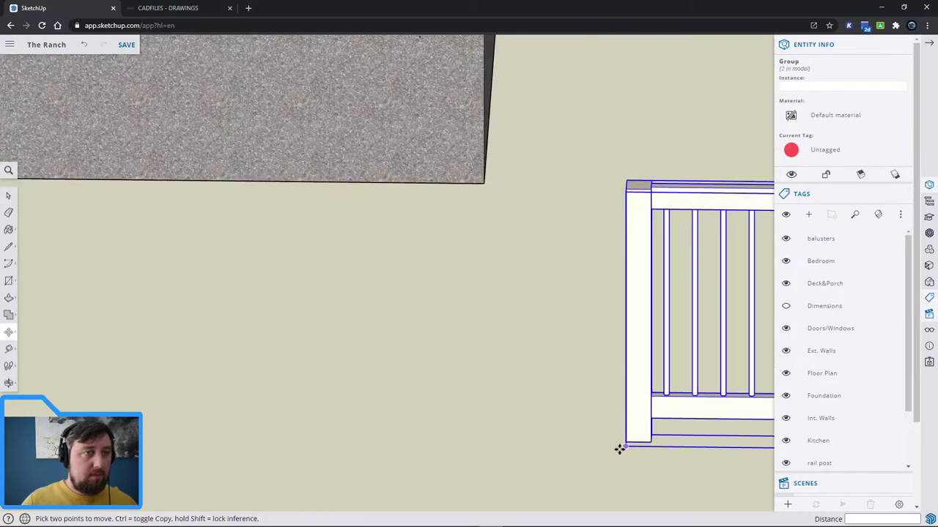
Move the railing copy into the opening against the left porch post
{"action": "left_click", "coordinate": [625, 444]}
{"action": "scroll", "coordinate": [152, 315], "scroll_direction": "down", "scroll_amount": 5}
{"action": "scroll", "coordinate": [130, 318], "scroll_direction": "down", "scroll_amount": 3}
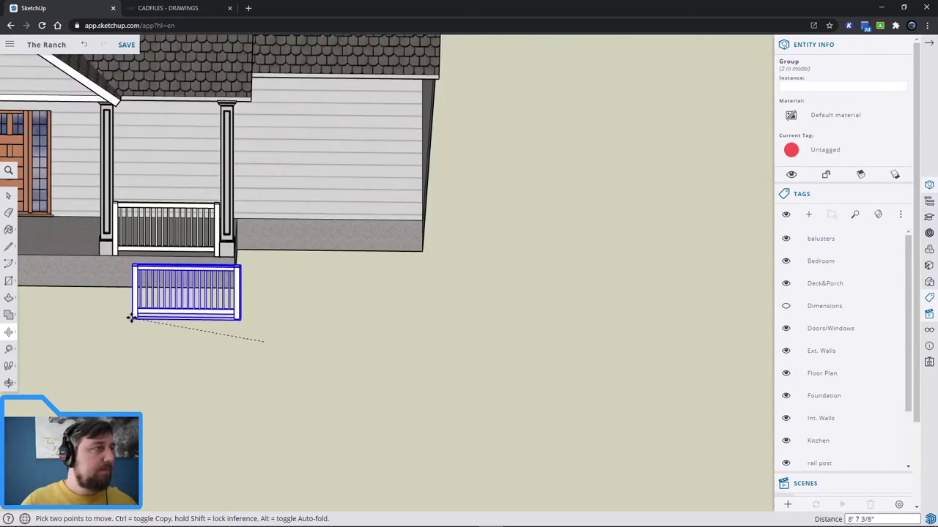
{"action": "scroll", "coordinate": [129, 318], "scroll_direction": "up", "scroll_amount": 3}
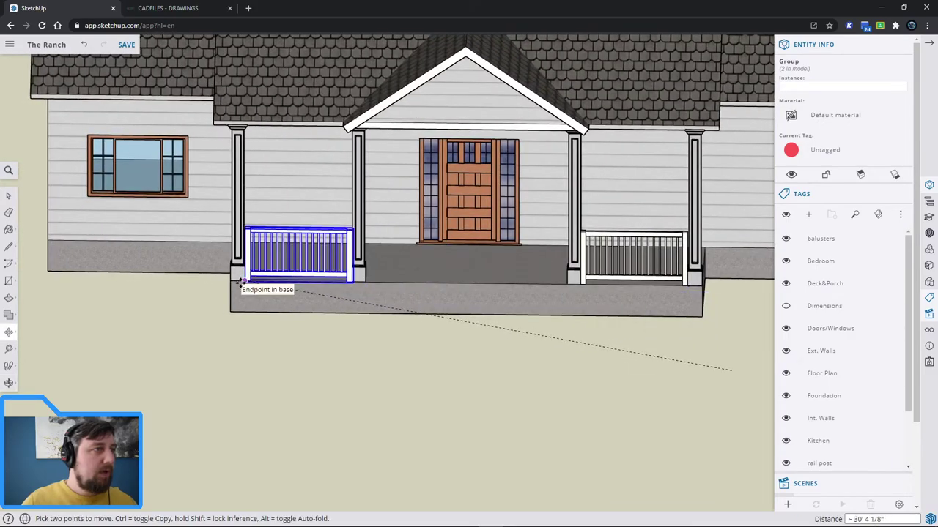
{"action": "left_click", "coordinate": [240, 283]}
{"action": "middle_click_drag", "start_coordinate": [676, 353], "coordinate": [488, 321]}
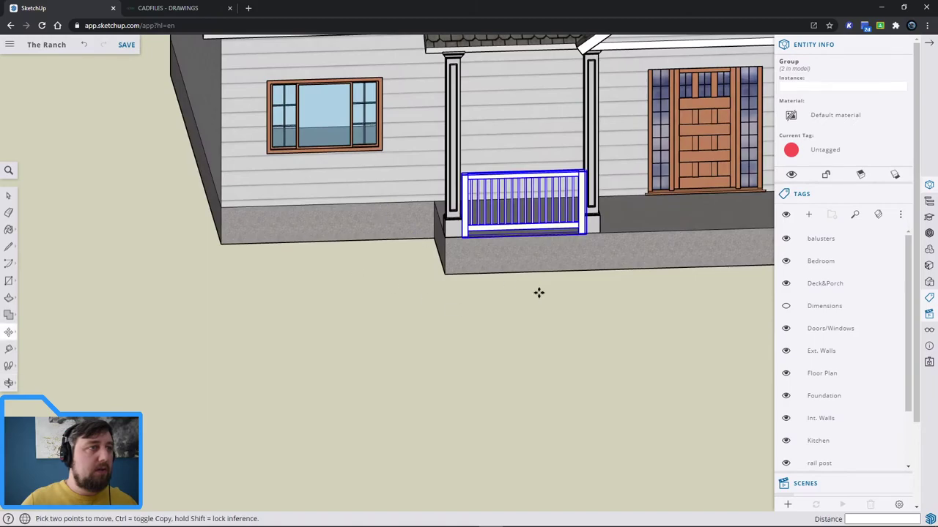
{"action": "scroll", "coordinate": [638, 345], "scroll_direction": "down", "scroll_amount": 3}
{"action": "scroll", "coordinate": [533, 328], "scroll_direction": "up", "scroll_amount": 3}
{"action": "scroll", "coordinate": [534, 322], "scroll_direction": "up", "scroll_amount": 4}
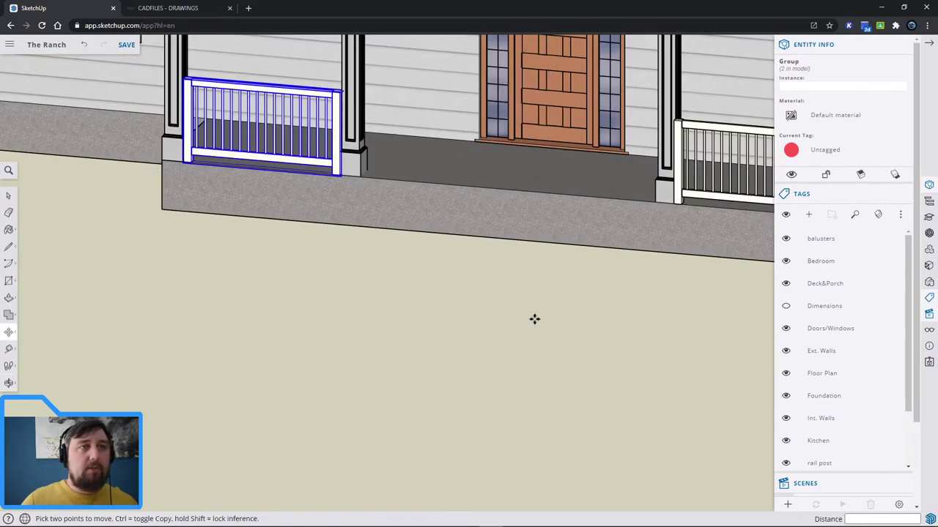
{"action": "key", "text": "space"}
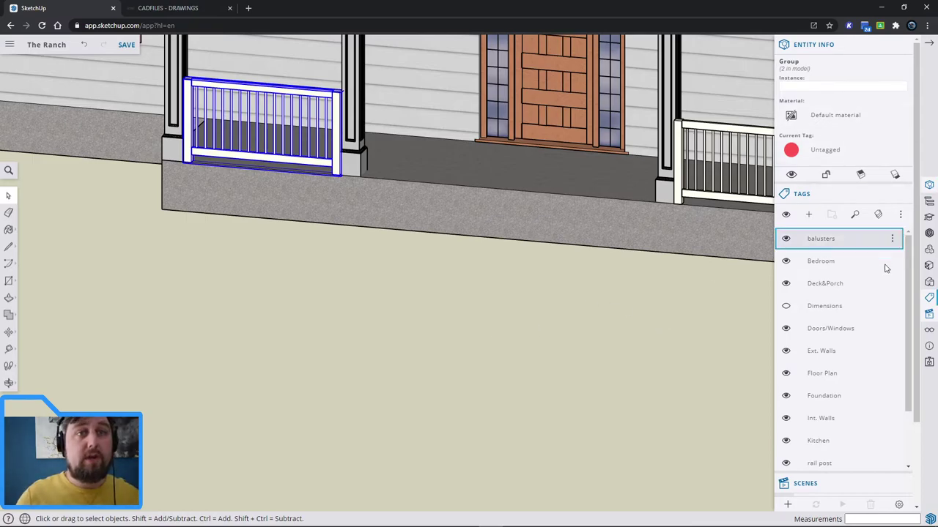
Search 3D Warehouse models for 'brick steps' and download 'Front steps stone and brick'
{"action": "left_click", "coordinate": [928, 234]}
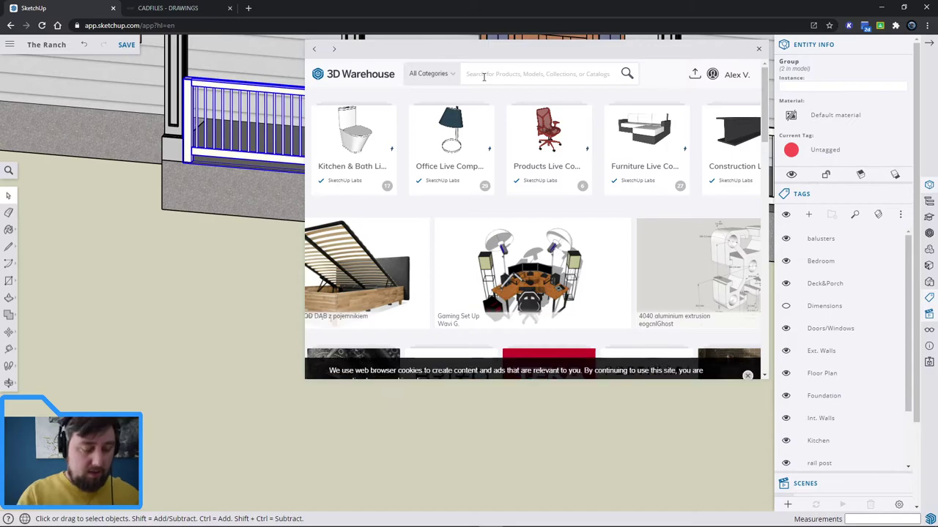
{"action": "type", "text": "brick steps"}
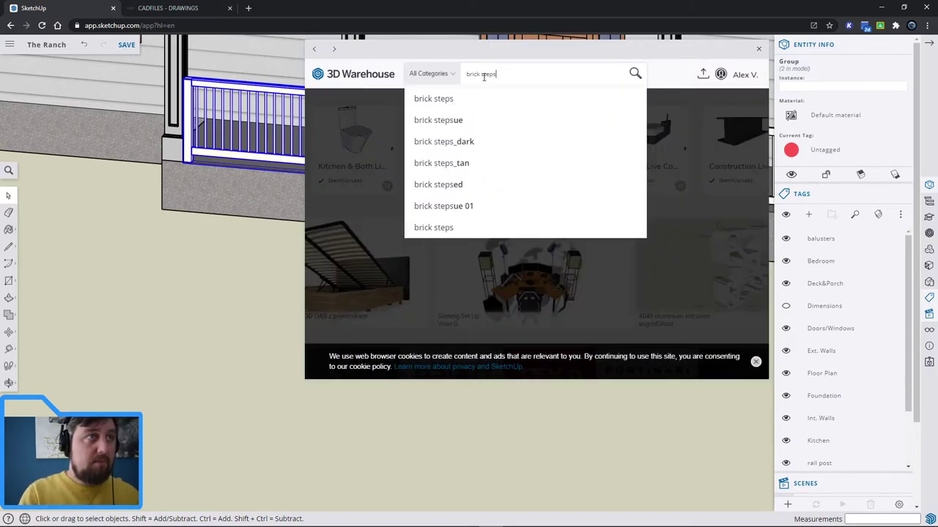
{"action": "key", "text": "Return"}
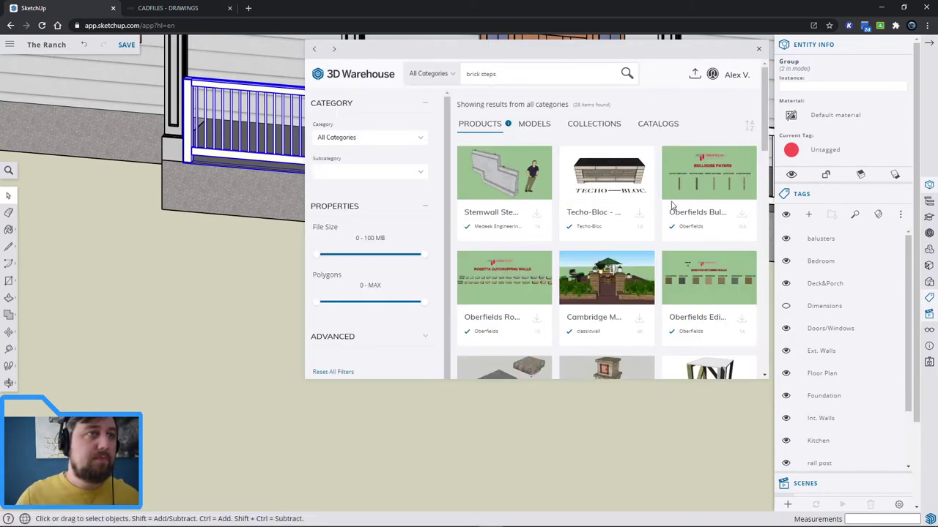
{"action": "left_click", "coordinate": [534, 123]}
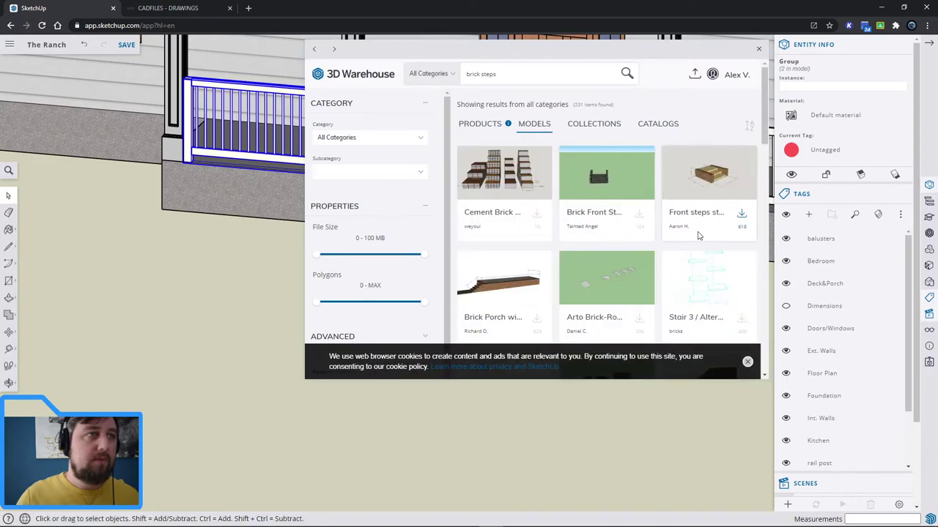
{"action": "left_click", "coordinate": [721, 181]}
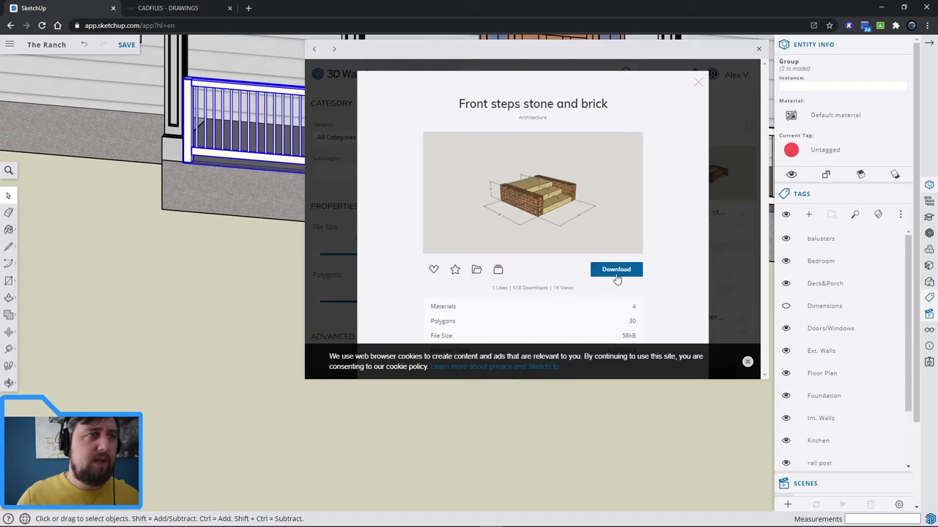
{"action": "left_click", "coordinate": [616, 271]}
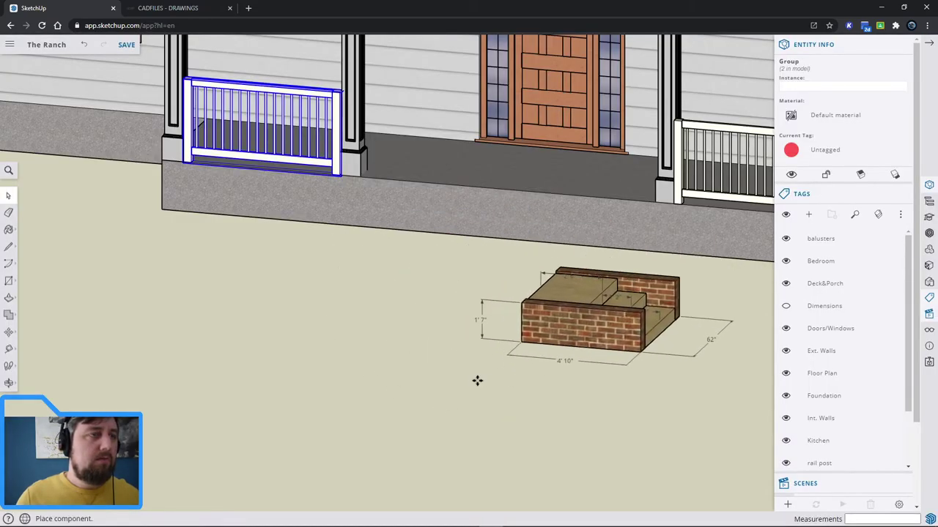
Place the brick steps on the ground below the porch and rotate them 90°
{"action": "left_click", "coordinate": [433, 403]}
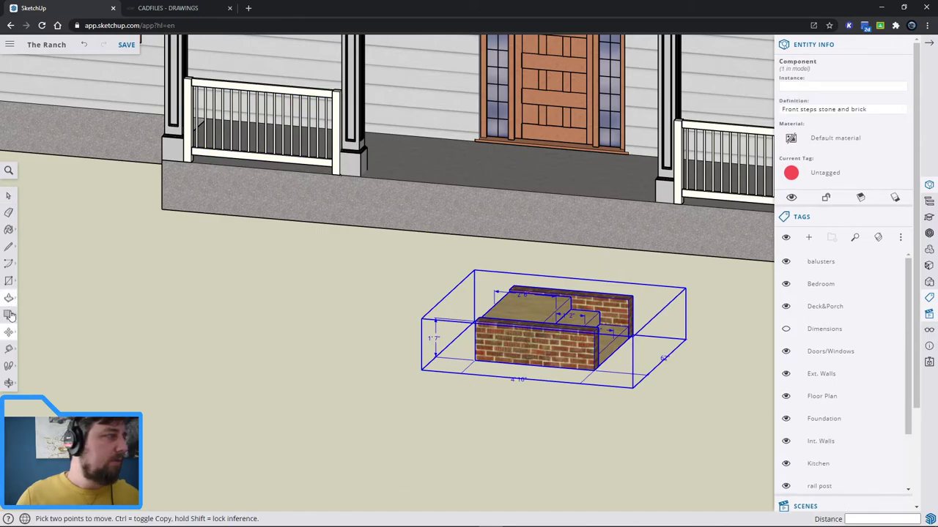
{"action": "mouse_move", "coordinate": [11, 332]}
{"action": "left_click", "coordinate": [40, 332]}
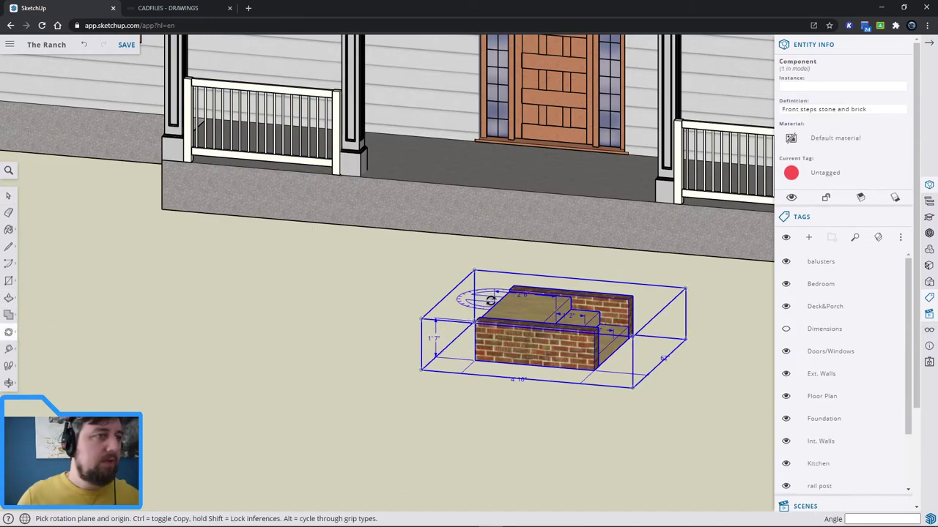
{"action": "left_click", "coordinate": [377, 375]}
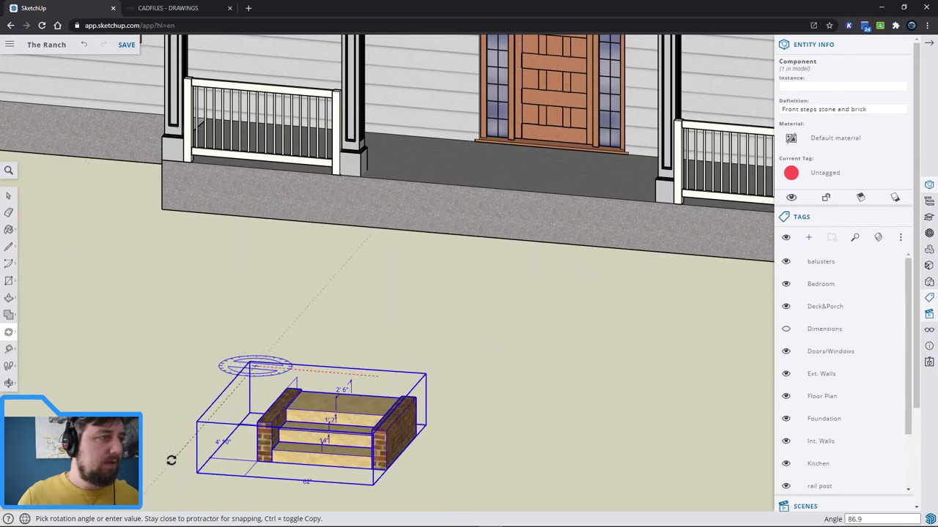
{"action": "left_click", "coordinate": [162, 460]}
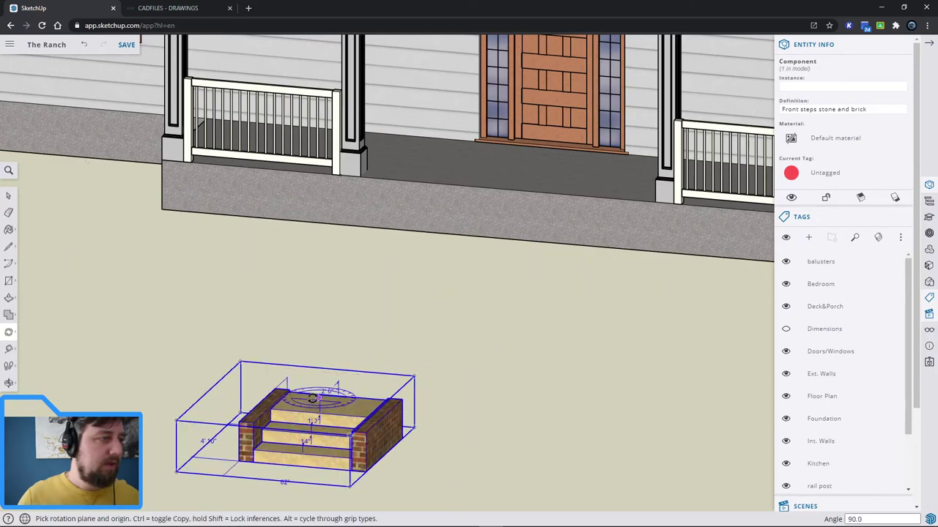
{"action": "key", "text": "space"}
Explode the steps component and then the steps group inside it
{"action": "right_click", "coordinate": [277, 413]}
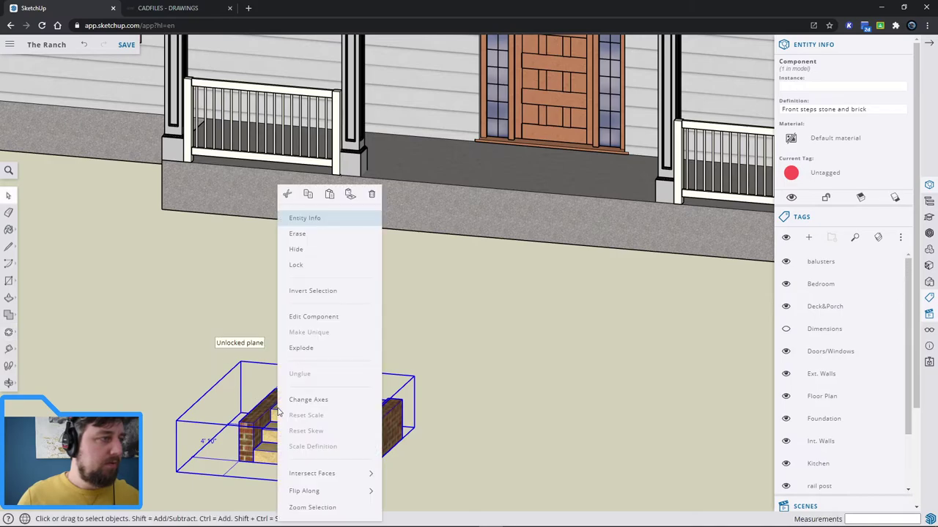
{"action": "left_click", "coordinate": [311, 349]}
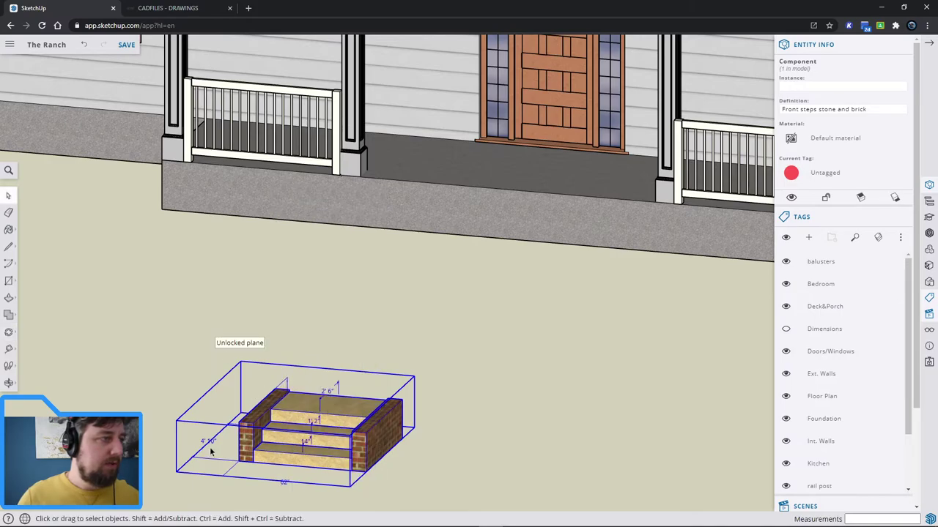
{"action": "left_click", "coordinate": [151, 378]}
{"action": "left_click", "coordinate": [210, 445]}
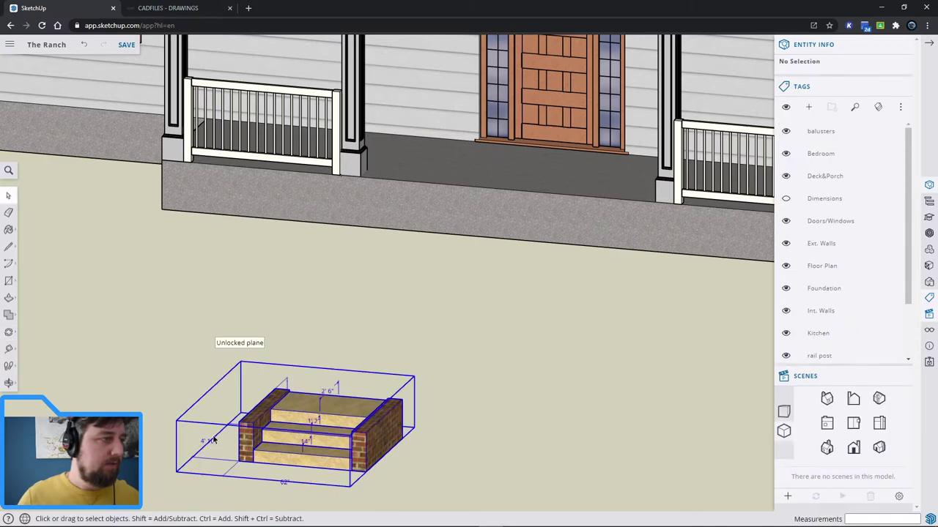
{"action": "right_click", "coordinate": [278, 421]}
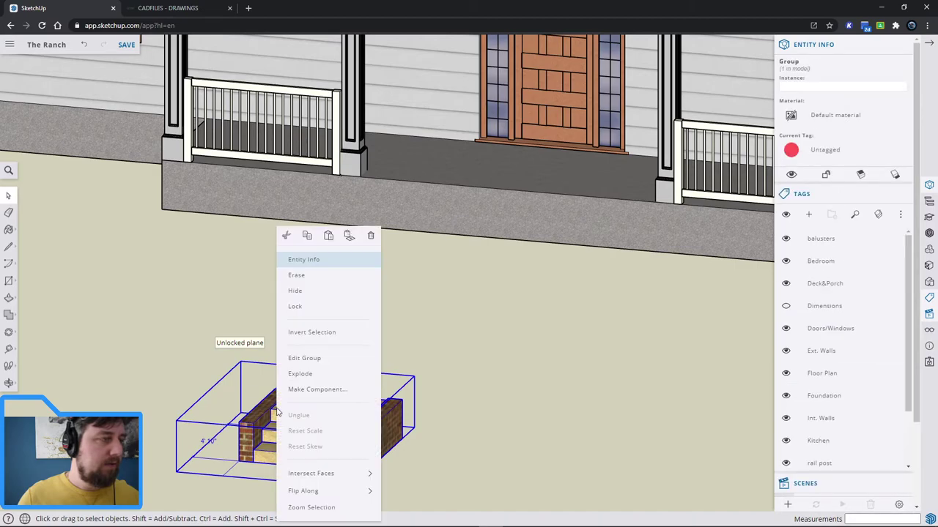
{"action": "left_click", "coordinate": [319, 375]}
Delete the 4'10" and 14" dimension labels, then box-select the steps
{"action": "left_click", "coordinate": [208, 442]}
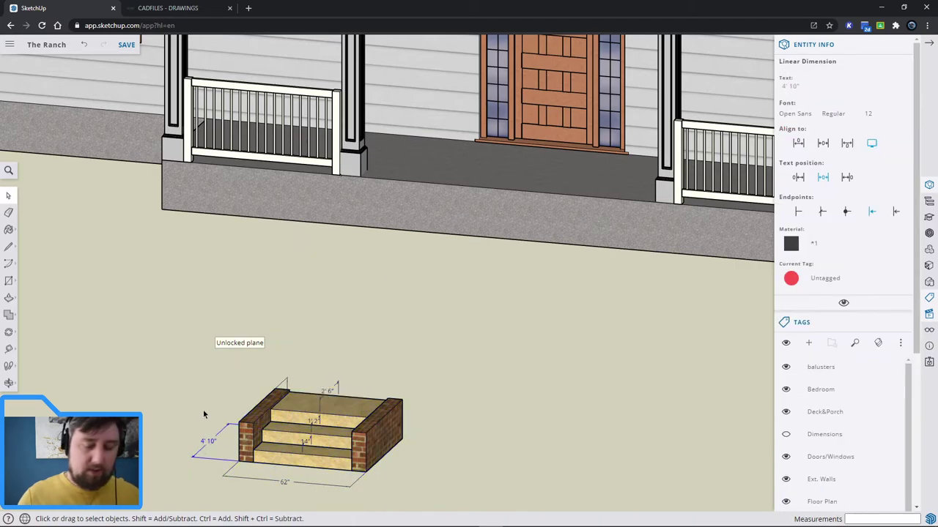
{"action": "key", "text": "Delete"}
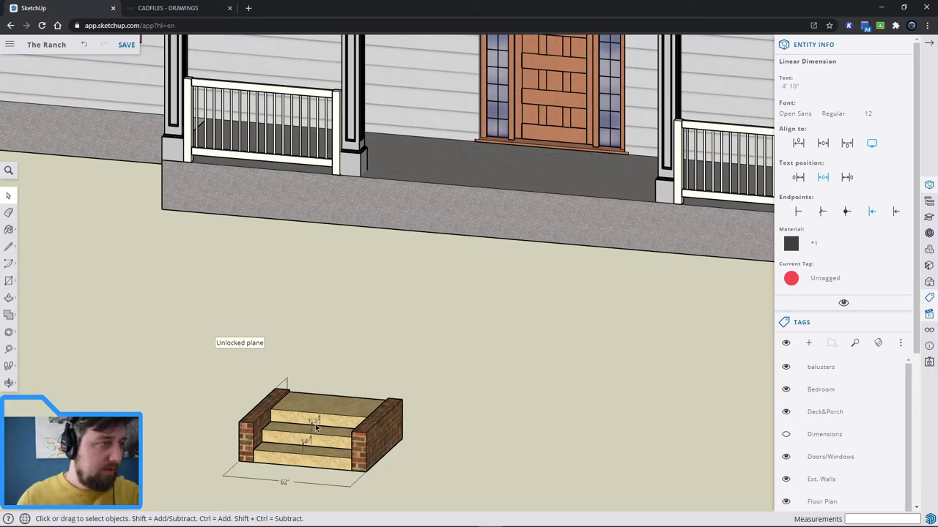
{"action": "scroll", "coordinate": [317, 429], "scroll_direction": "up", "scroll_amount": 3}
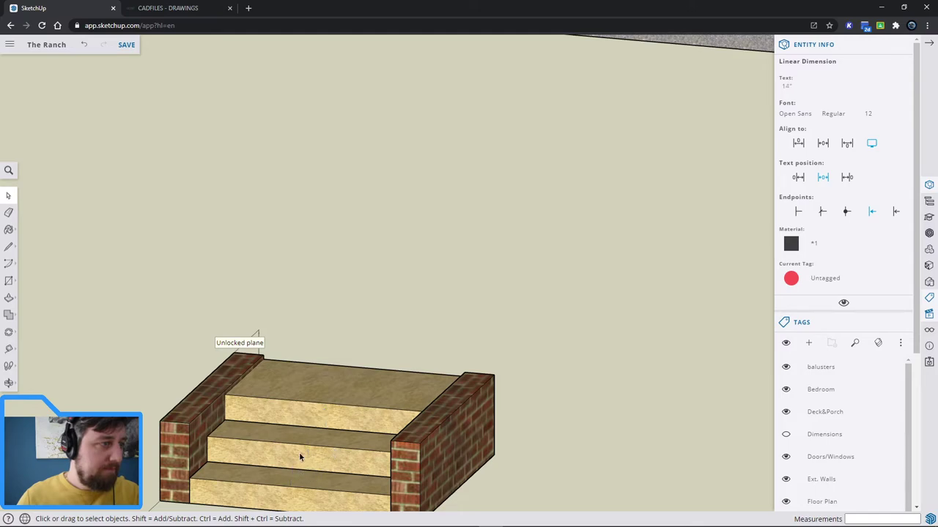
{"action": "scroll", "coordinate": [249, 351], "scroll_direction": "down", "scroll_amount": 3}
{"action": "key", "text": "Delete"}
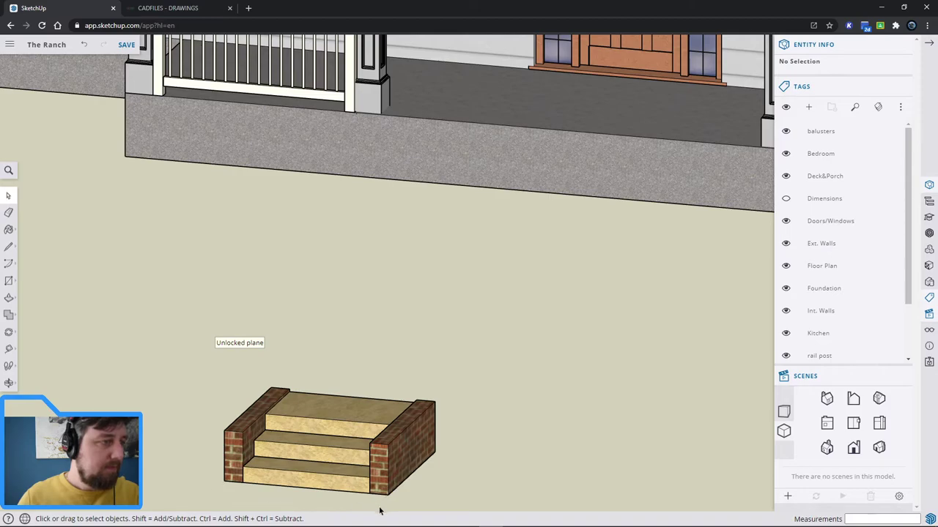
{"action": "scroll", "coordinate": [498, 452], "scroll_direction": "down", "scroll_amount": 2}
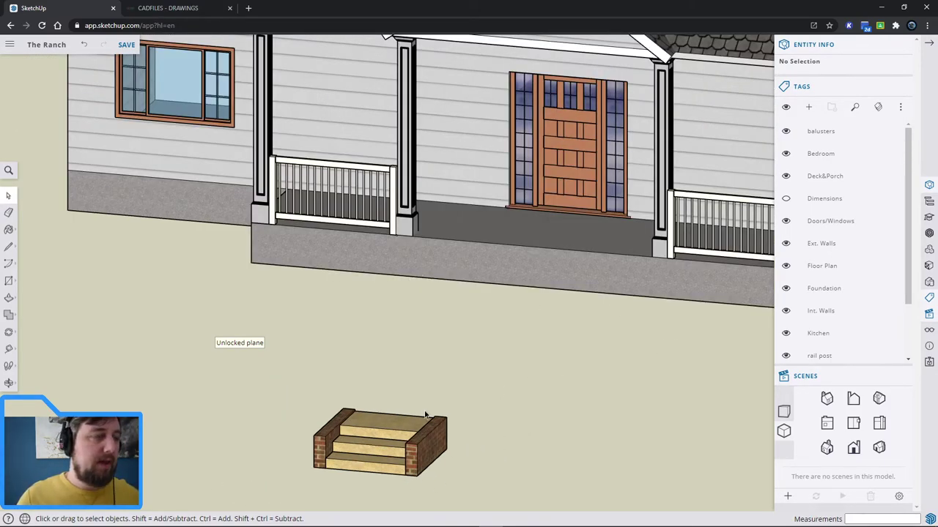
{"action": "left_click_drag", "start_coordinate": [267, 366], "coordinate": [267, 363]}
Start making the selected steps a component, then cancel and dismiss the context menu
{"action": "right_click", "coordinate": [366, 421]}
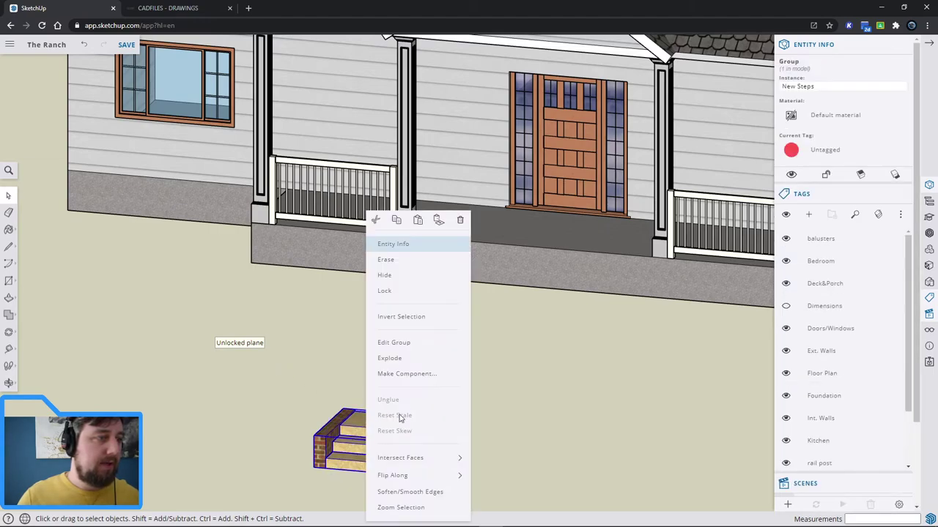
{"action": "left_click", "coordinate": [412, 375]}
{"action": "left_click", "coordinate": [426, 404]}
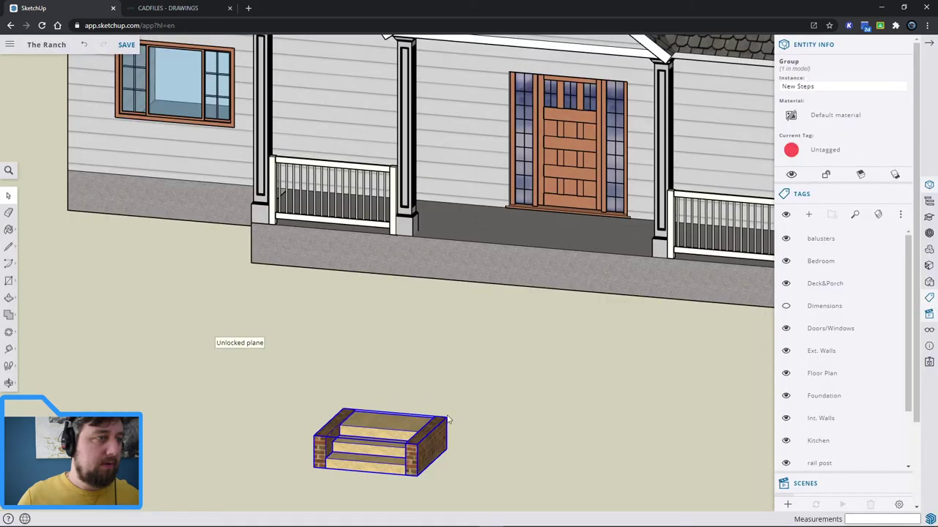
{"action": "right_click", "coordinate": [398, 429]}
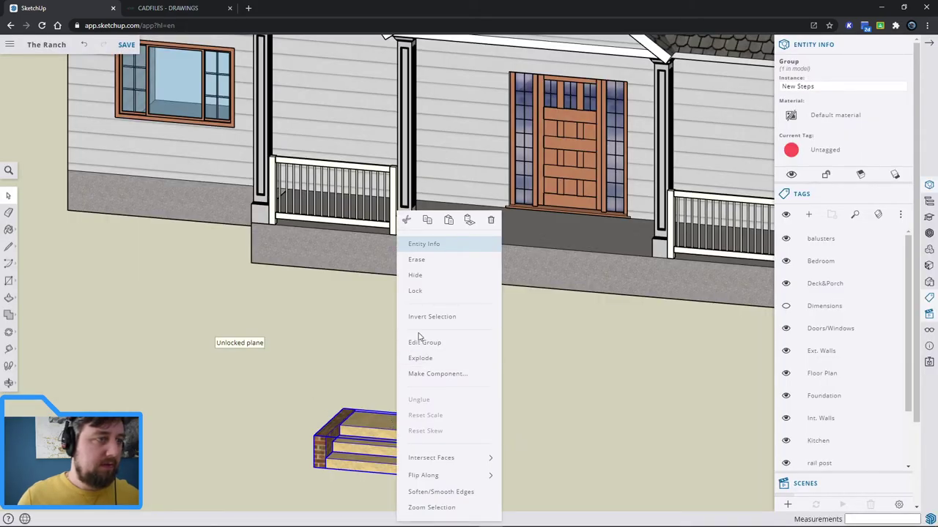
{"action": "left_click", "coordinate": [533, 478]}
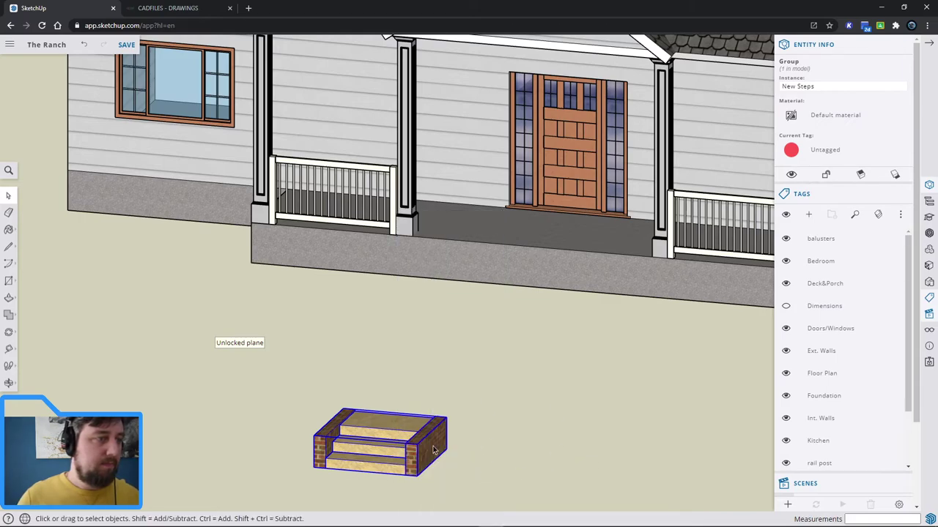
Move the New Steps group against the porch front below the door
{"action": "key", "text": "m"}
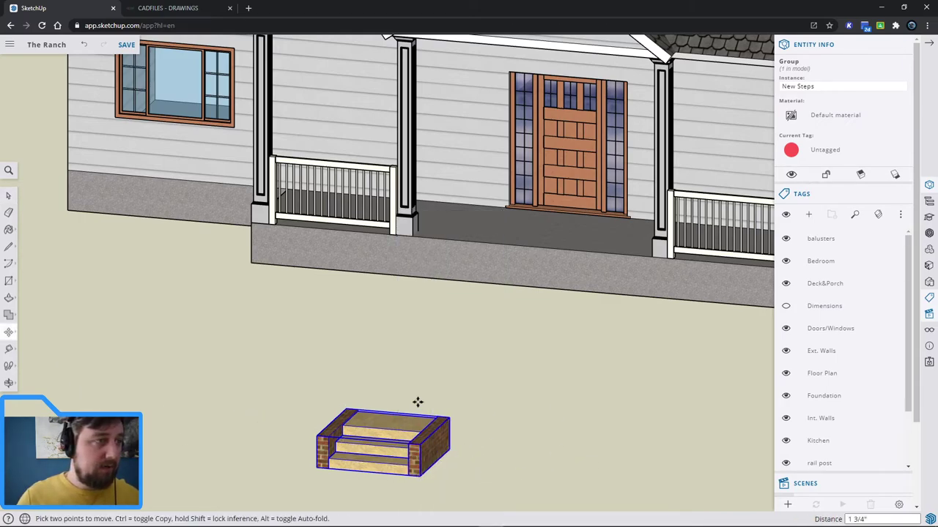
{"action": "left_click", "coordinate": [417, 400]}
{"action": "left_click", "coordinate": [441, 345]}
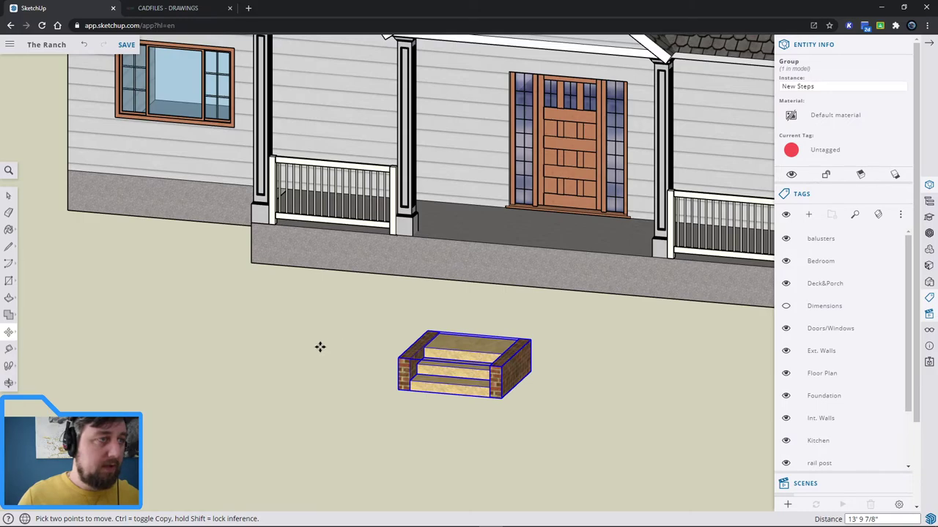
{"action": "middle_click_drag", "start_coordinate": [335, 356], "coordinate": [558, 362]}
{"action": "left_click", "coordinate": [559, 359]}
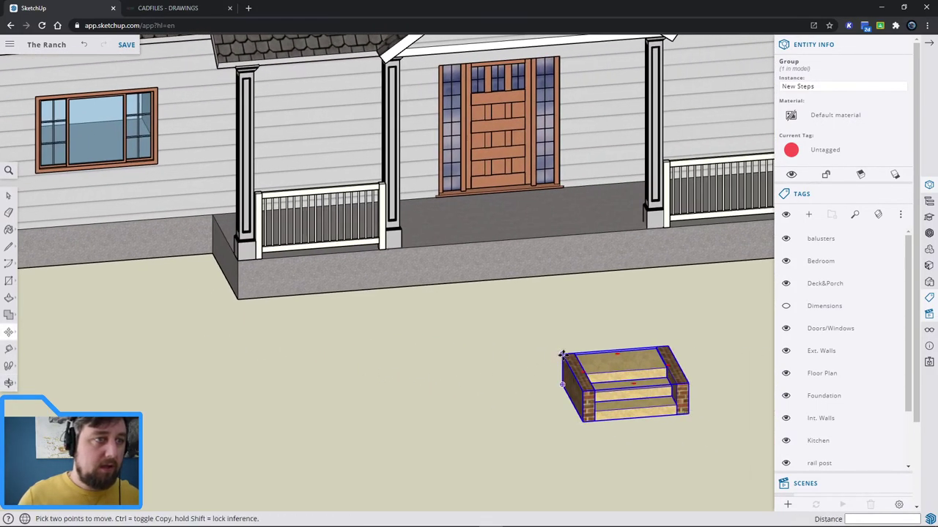
{"action": "left_click", "coordinate": [402, 249]}
{"action": "middle_click_drag", "start_coordinate": [513, 427], "coordinate": [478, 331]}
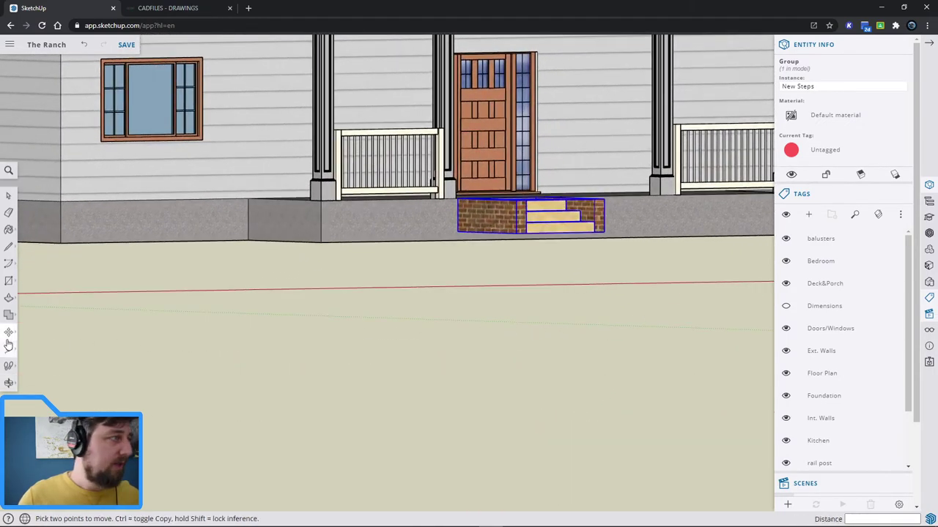
Scale the steps slightly taller
{"action": "mouse_move", "coordinate": [9, 332]}
{"action": "left_click", "coordinate": [33, 352]}
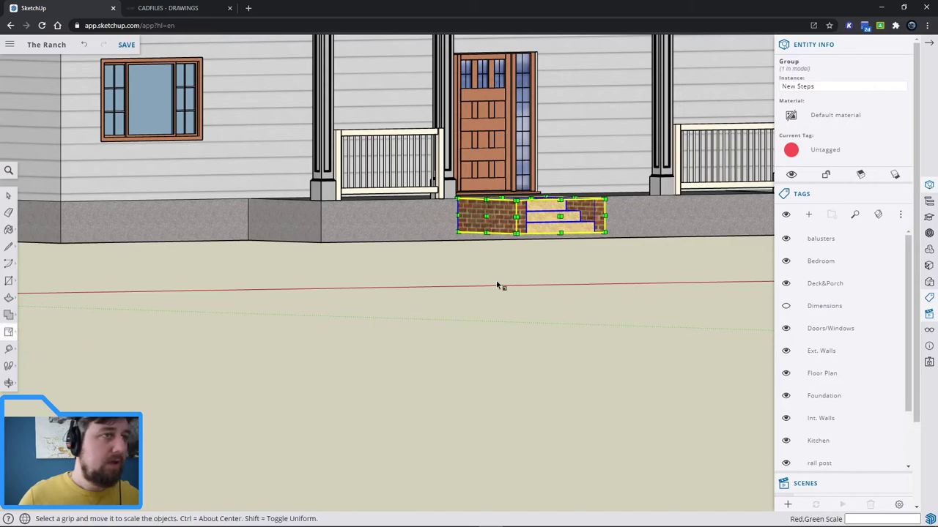
{"action": "middle_click_drag", "start_coordinate": [580, 263], "coordinate": [581, 235]}
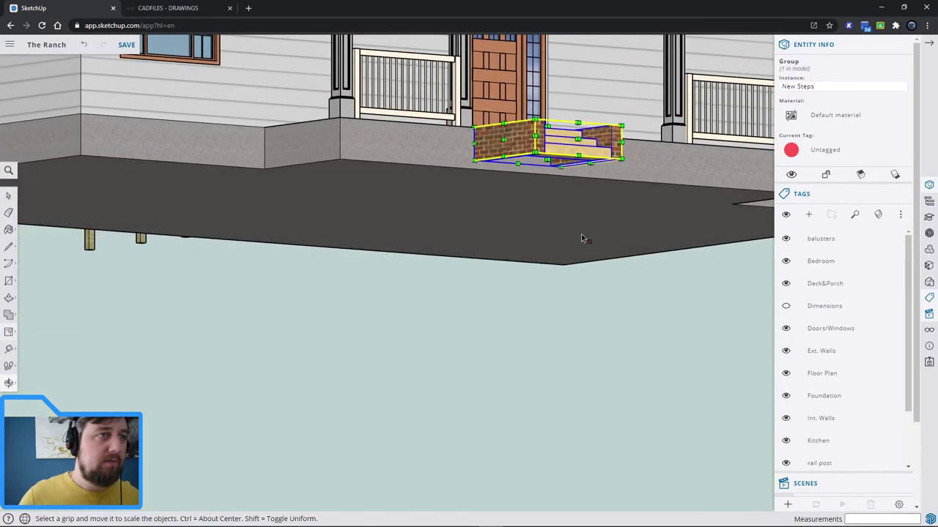
{"action": "left_click_drag", "start_coordinate": [549, 166], "coordinate": [535, 194]}
{"action": "scroll", "coordinate": [548, 169], "scroll_direction": "up", "scroll_amount": 2}
{"action": "scroll", "coordinate": [547, 169], "scroll_direction": "up", "scroll_amount": 2}
{"action": "scroll", "coordinate": [440, 308], "scroll_direction": "down", "scroll_amount": 5}
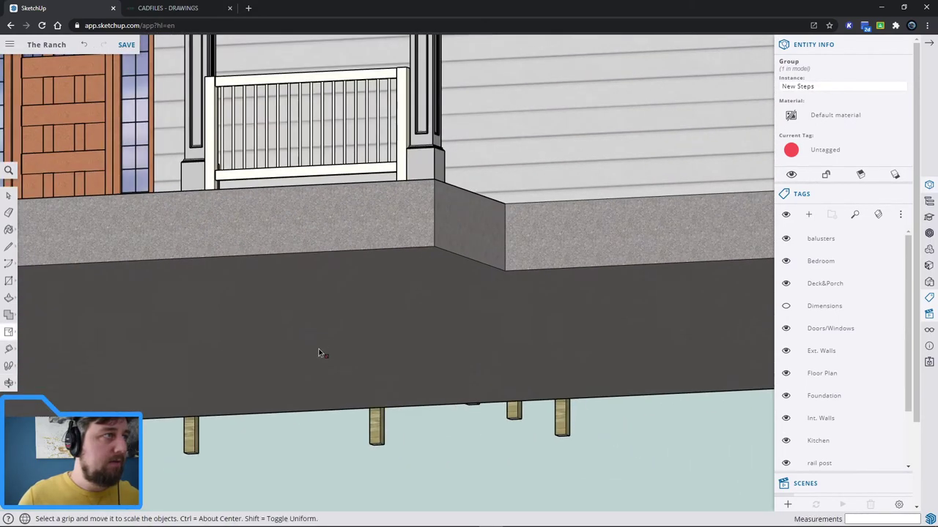
Stretch the steps wider to the right to fill the porch opening, then deselect
{"action": "middle_click_drag", "start_coordinate": [319, 354], "coordinate": [246, 289]}
{"action": "left_click_drag", "start_coordinate": [240, 279], "coordinate": [469, 257]}
{"action": "scroll", "coordinate": [473, 248], "scroll_direction": "up", "scroll_amount": 3}
{"action": "scroll", "coordinate": [496, 397], "scroll_direction": "down", "scroll_amount": 3}
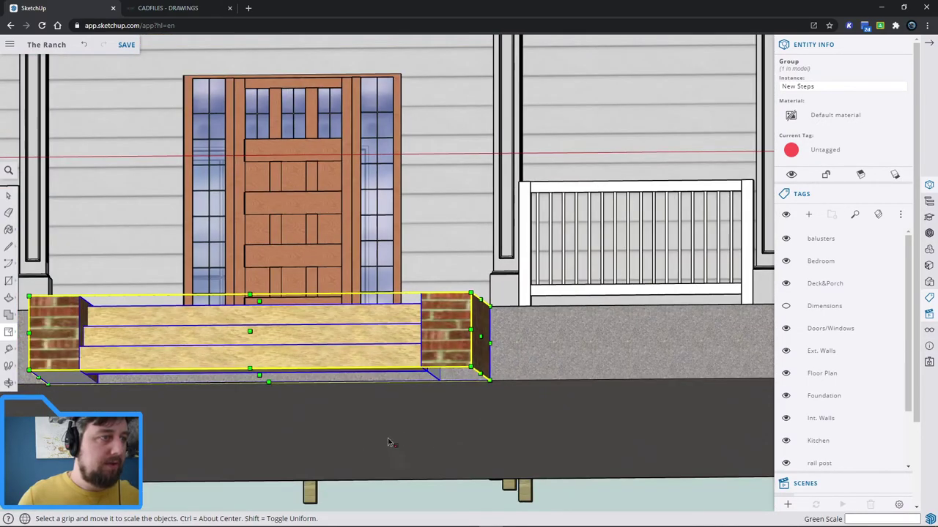
{"action": "key", "text": "space"}
{"action": "middle_click_drag", "start_coordinate": [300, 479], "coordinate": [332, 292]}
{"action": "scroll", "coordinate": [332, 292], "scroll_direction": "down", "scroll_amount": 3}
{"action": "left_click", "coordinate": [324, 477]}
{"action": "middle_click_drag", "start_coordinate": [324, 477], "coordinate": [401, 478]}
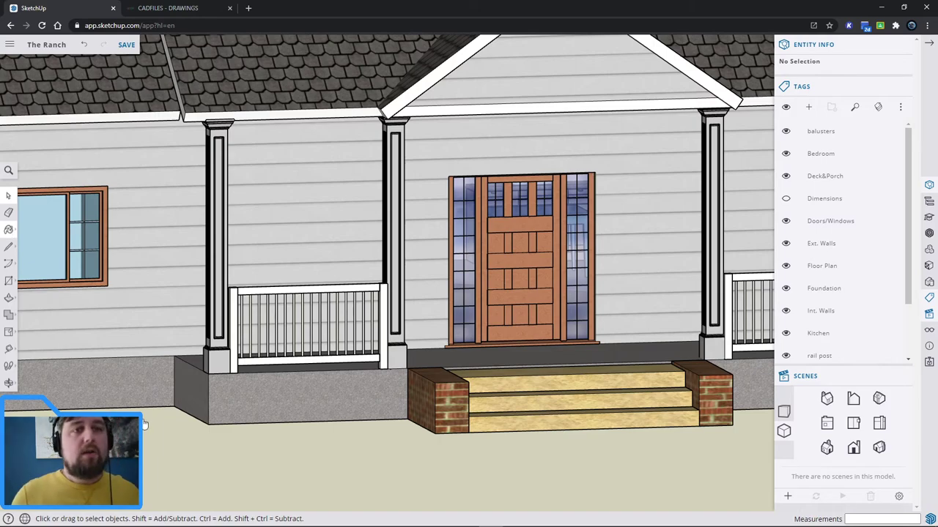
Sample Brick_Antique from a step pillar and paint the grey porch foundation with it
{"action": "left_click", "coordinate": [9, 229]}
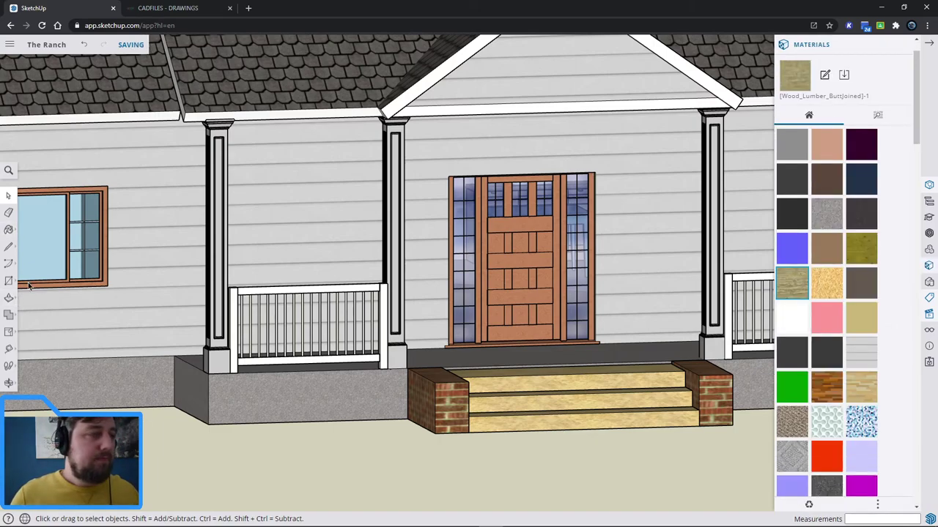
{"action": "left_click", "coordinate": [9, 229]}
{"action": "left_click", "coordinate": [33, 239]}
{"action": "left_click", "coordinate": [450, 405]}
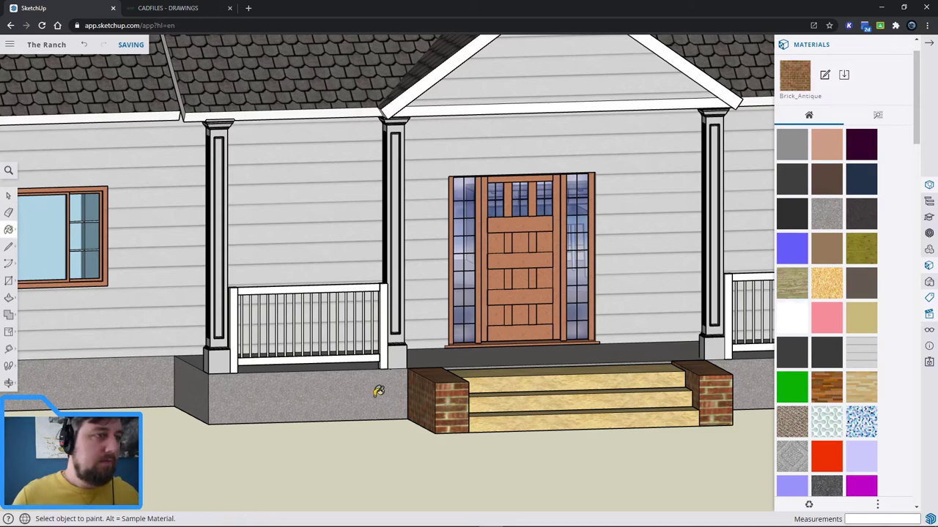
{"action": "left_click", "coordinate": [377, 390]}
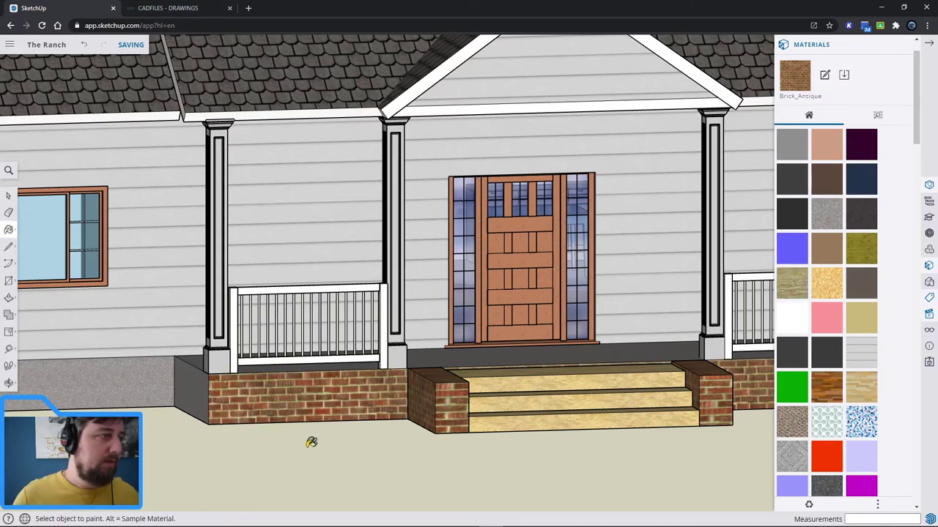
{"action": "middle_click_drag", "start_coordinate": [603, 446], "coordinate": [661, 448]}
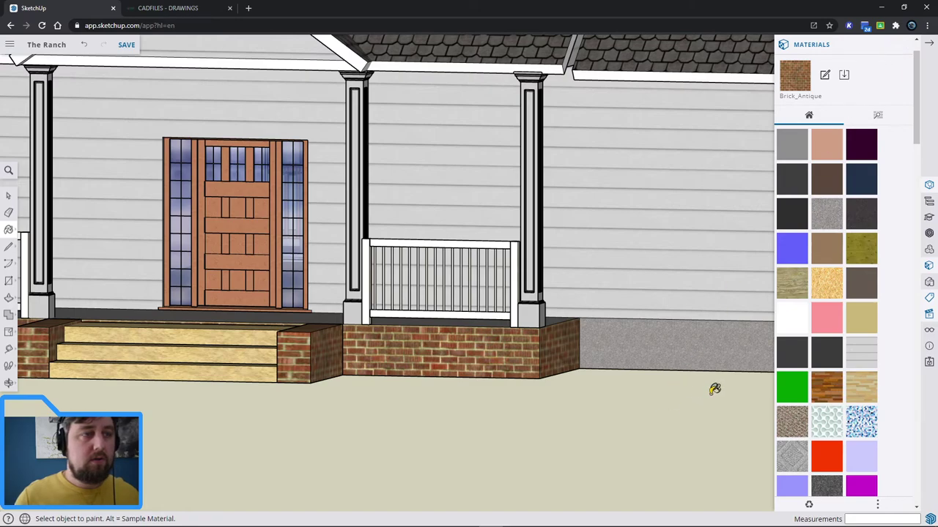
{"action": "key", "text": "space"}
{"action": "left_click", "coordinate": [929, 298]}
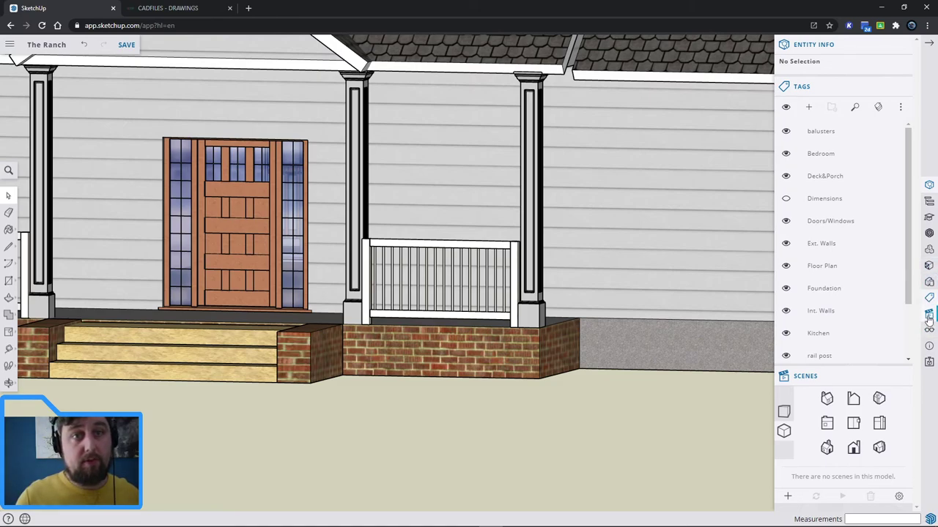
Orbit from the Front standard view to a front-right perspective and bring up 3D Warehouse
{"action": "left_click", "coordinate": [854, 448]}
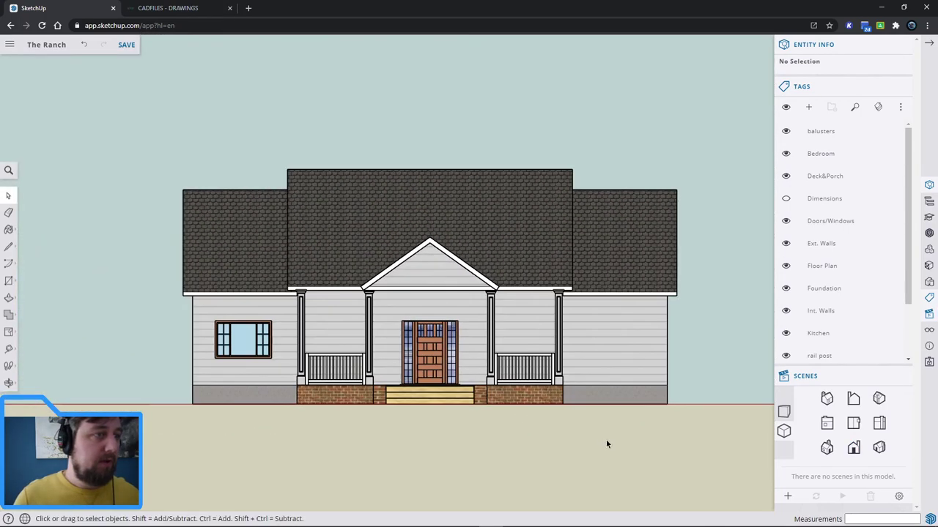
{"action": "middle_click_drag", "start_coordinate": [605, 444], "coordinate": [484, 513]}
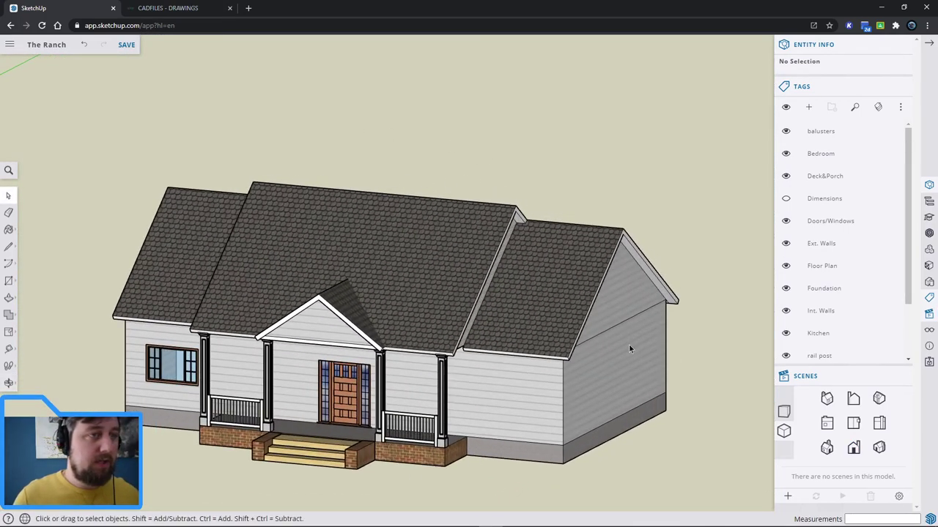
{"action": "left_click", "coordinate": [929, 233]}
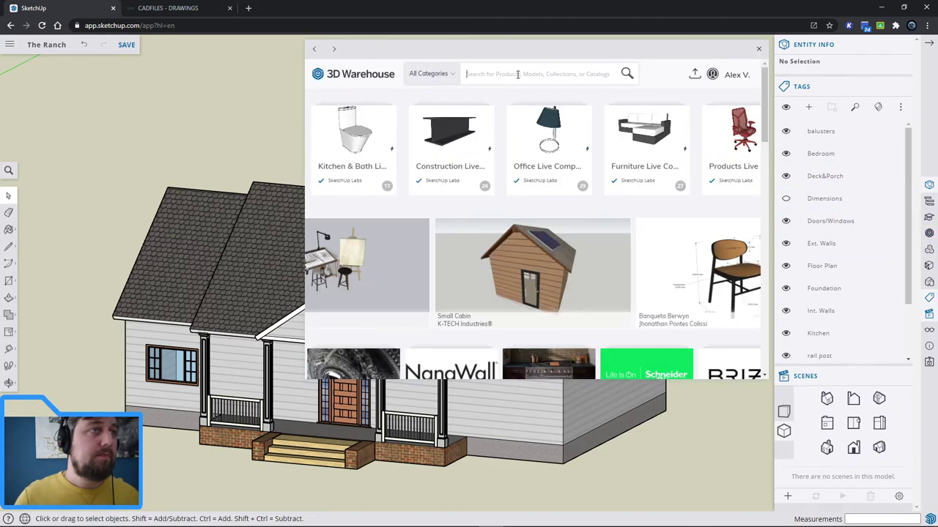
Search 3D Warehouse for 'landscape' and filter the results to Models
{"action": "left_click", "coordinate": [517, 74]}
{"action": "type", "text": "lan"}
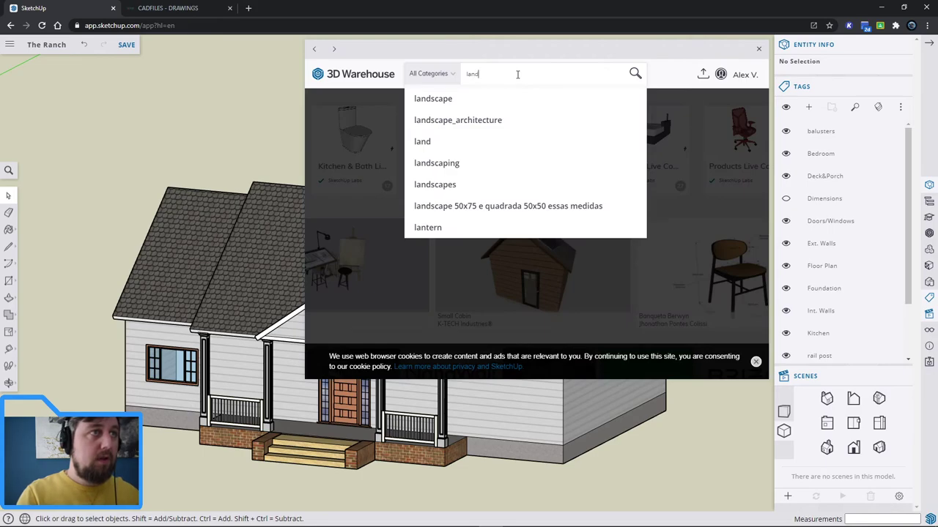
{"action": "type", "text": "d"}
{"action": "key", "text": "Down"}
{"action": "key", "text": "Return"}
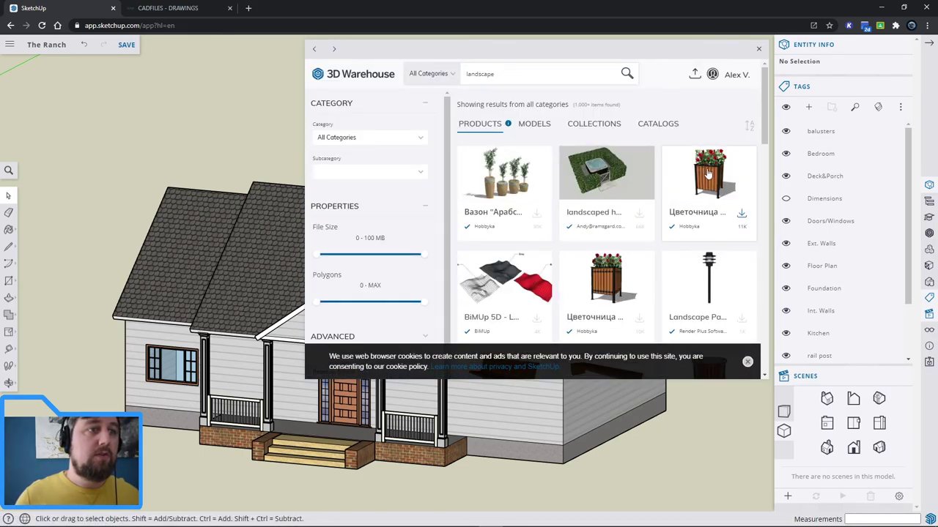
{"action": "left_click", "coordinate": [543, 130]}
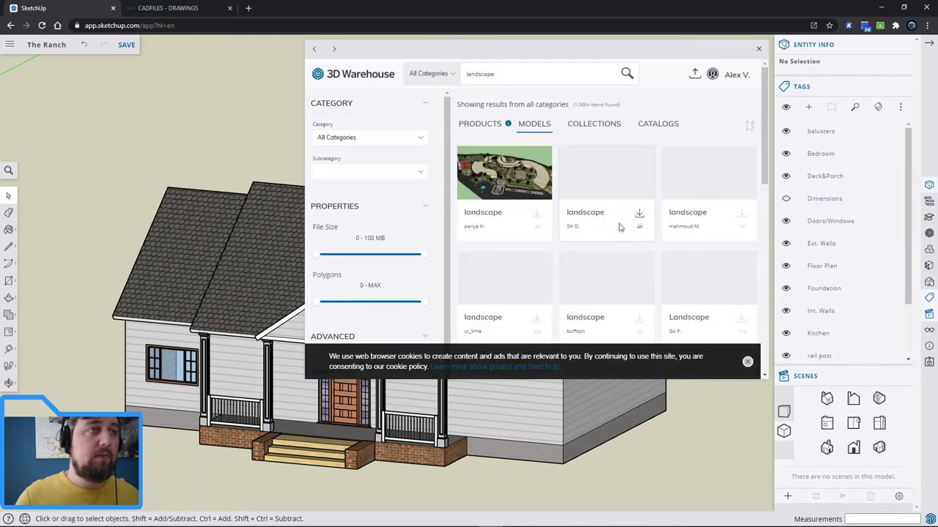
Open the Landscape model's details and download it into the ranch model
{"action": "scroll", "coordinate": [588, 214], "scroll_direction": "down", "scroll_amount": 1}
{"action": "scroll", "coordinate": [589, 215], "scroll_direction": "down", "scroll_amount": 2}
{"action": "scroll", "coordinate": [652, 232], "scroll_direction": "up", "scroll_amount": 3}
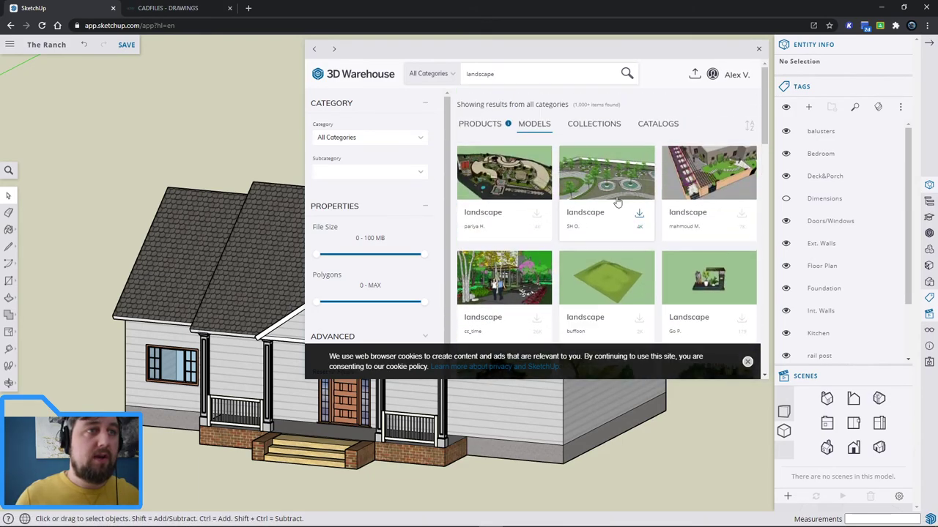
{"action": "scroll", "coordinate": [653, 233], "scroll_direction": "down", "scroll_amount": 3}
{"action": "scroll", "coordinate": [687, 251], "scroll_direction": "down", "scroll_amount": 6}
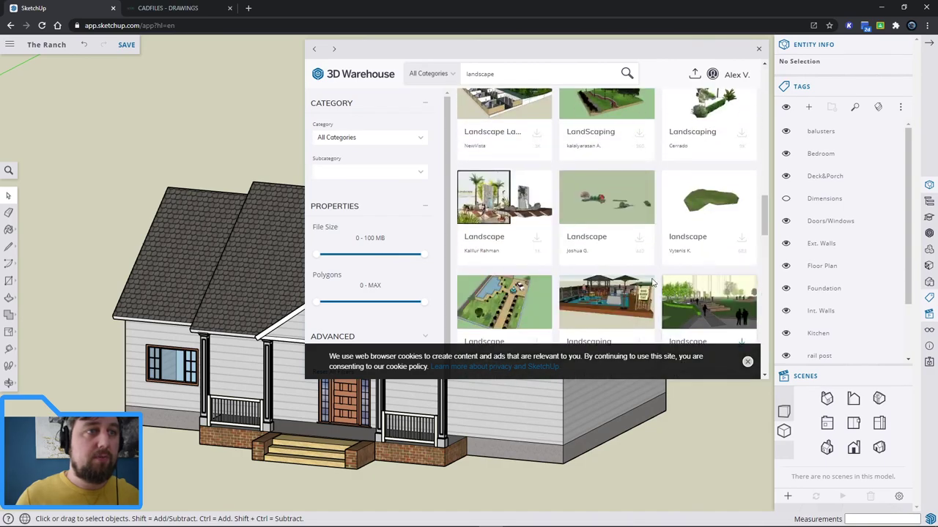
{"action": "left_click", "coordinate": [608, 206]}
{"action": "left_click", "coordinate": [618, 249]}
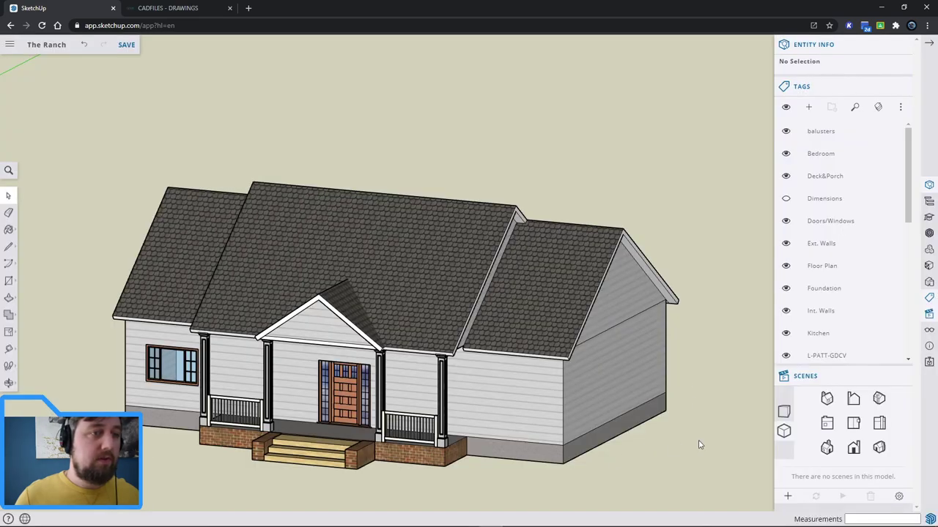
Place the Landscape component in the scene, then cancel moving it
{"action": "scroll", "coordinate": [701, 374], "scroll_direction": "down", "scroll_amount": 2}
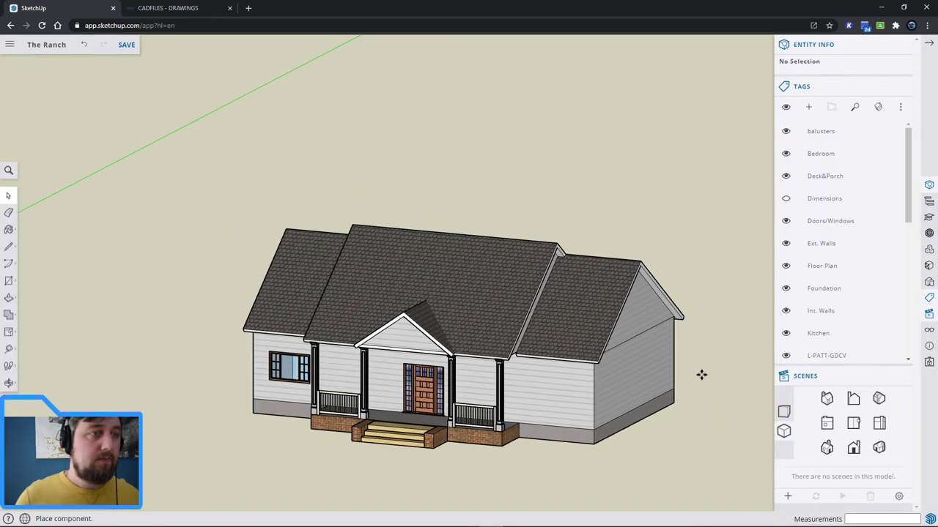
{"action": "scroll", "coordinate": [701, 374], "scroll_direction": "down", "scroll_amount": 3}
{"action": "left_click", "coordinate": [550, 208]}
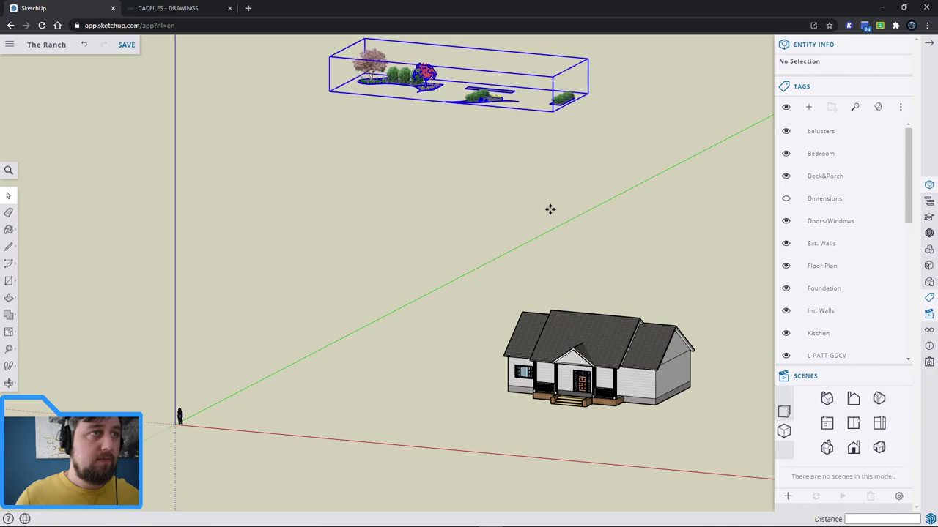
{"action": "key", "text": "m"}
{"action": "scroll", "coordinate": [490, 88], "scroll_direction": "up", "scroll_amount": 5}
{"action": "scroll", "coordinate": [435, 73], "scroll_direction": "down", "scroll_amount": 3}
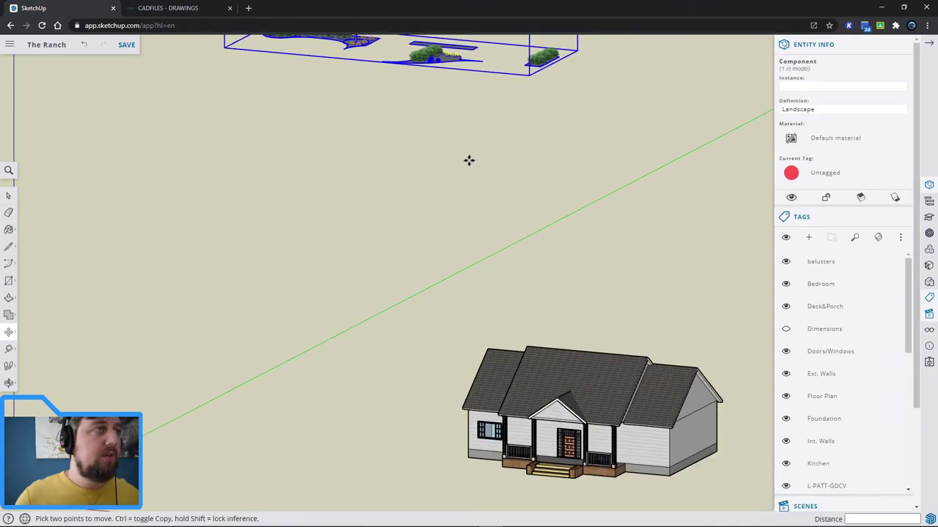
{"action": "key", "text": "Escape"}
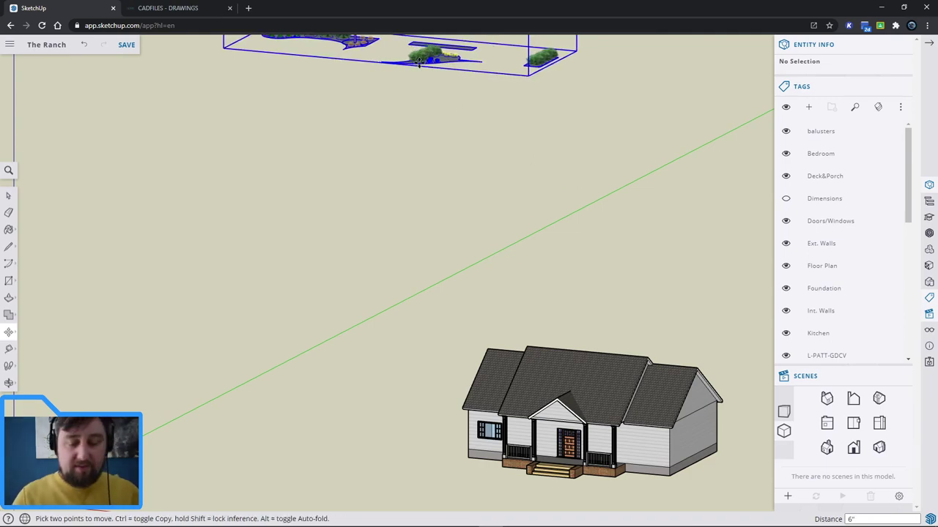
Select the Landscape component and delete it
{"action": "key", "text": "space"}
{"action": "left_click", "coordinate": [425, 76]}
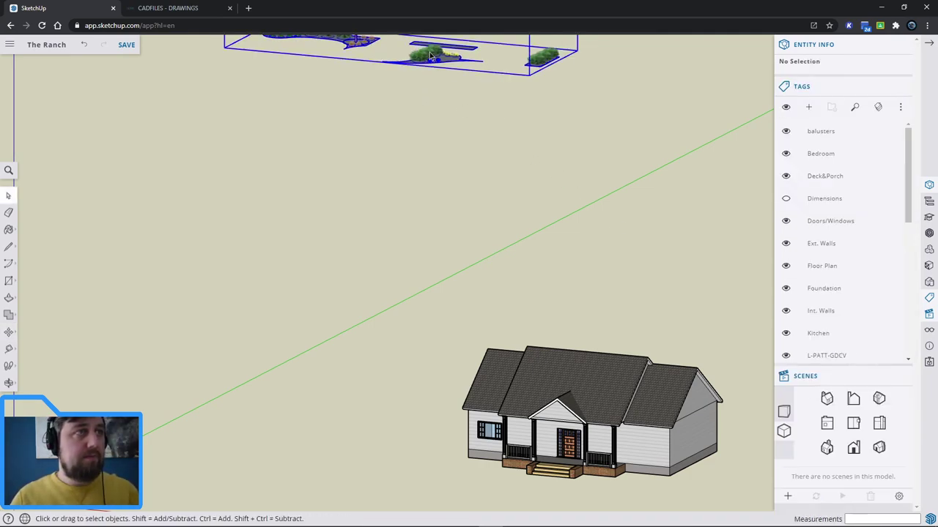
{"action": "key", "text": "Delete"}
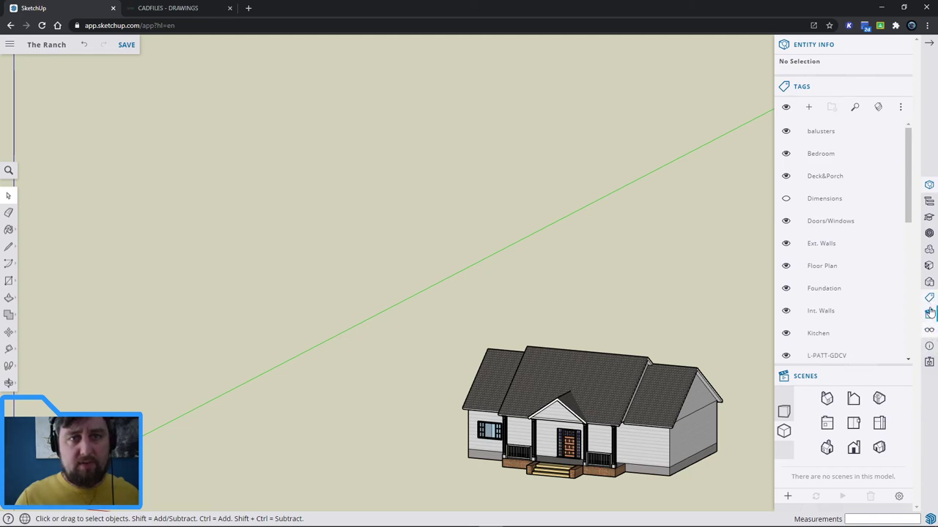
Apply Simple Style3 from the Default Styles collection for a green background
{"action": "left_click", "coordinate": [929, 283]}
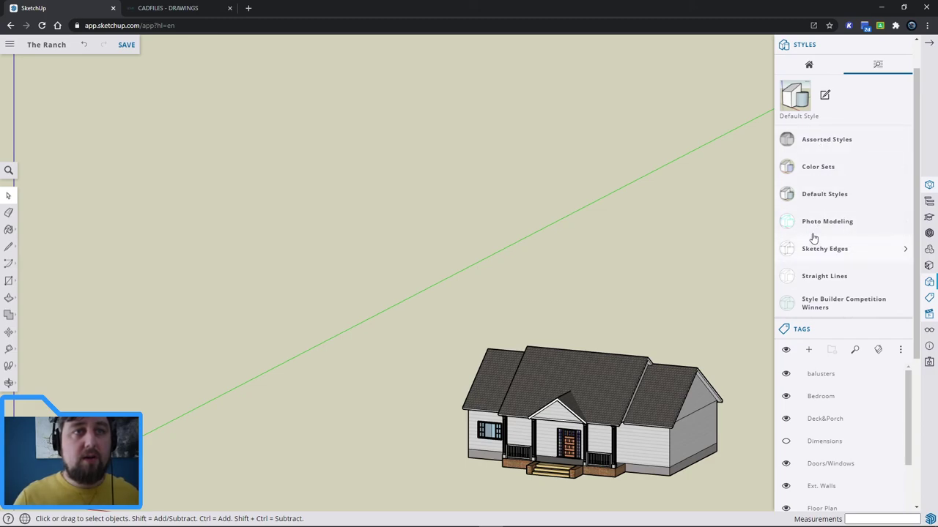
{"action": "left_click", "coordinate": [831, 222]}
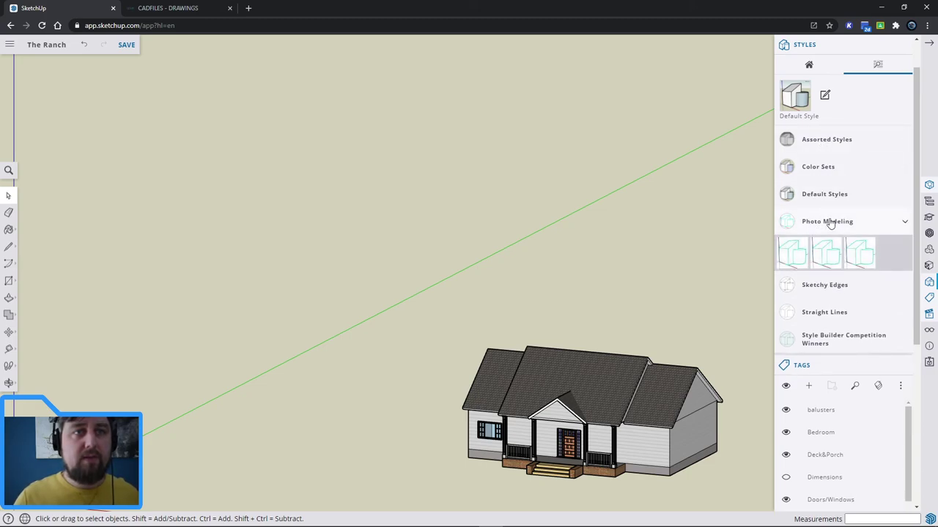
{"action": "left_click", "coordinate": [905, 225]}
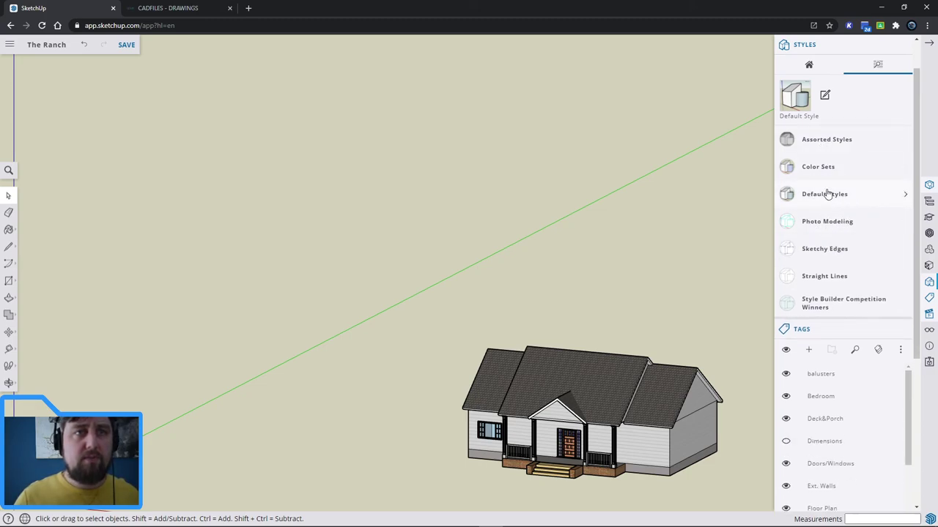
{"action": "left_click", "coordinate": [907, 196]}
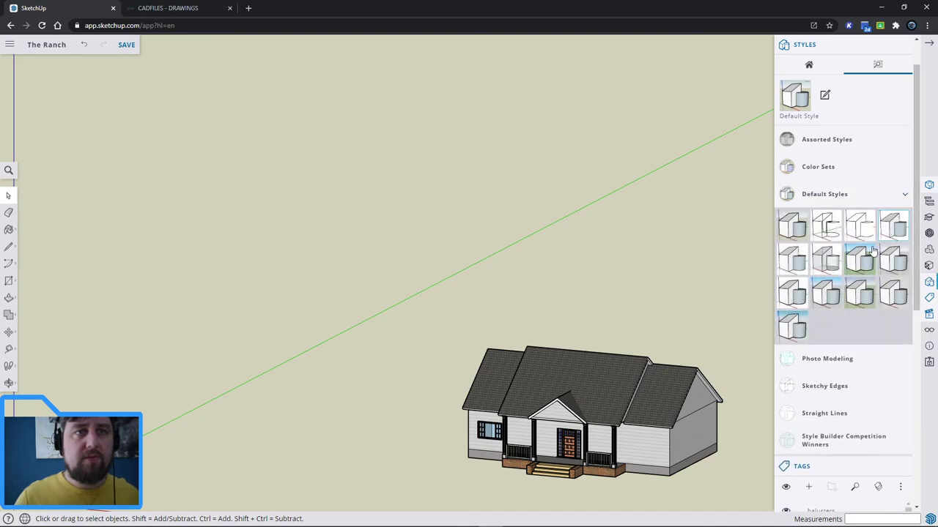
{"action": "left_click", "coordinate": [825, 260]}
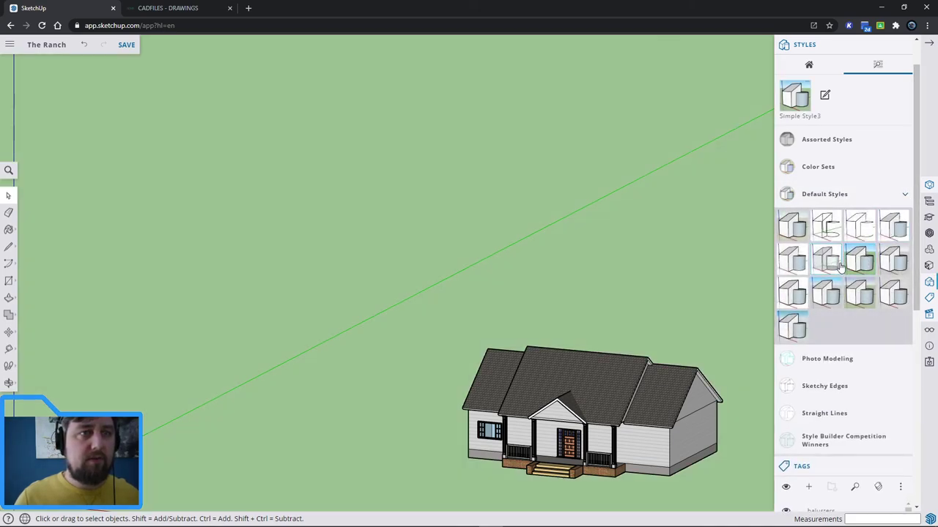
Orbit and zoom to a level front view showing the whole house
{"action": "key", "text": "o"}
{"action": "left_click_drag", "start_coordinate": [628, 247], "coordinate": [658, 192]}
{"action": "key", "text": "space"}
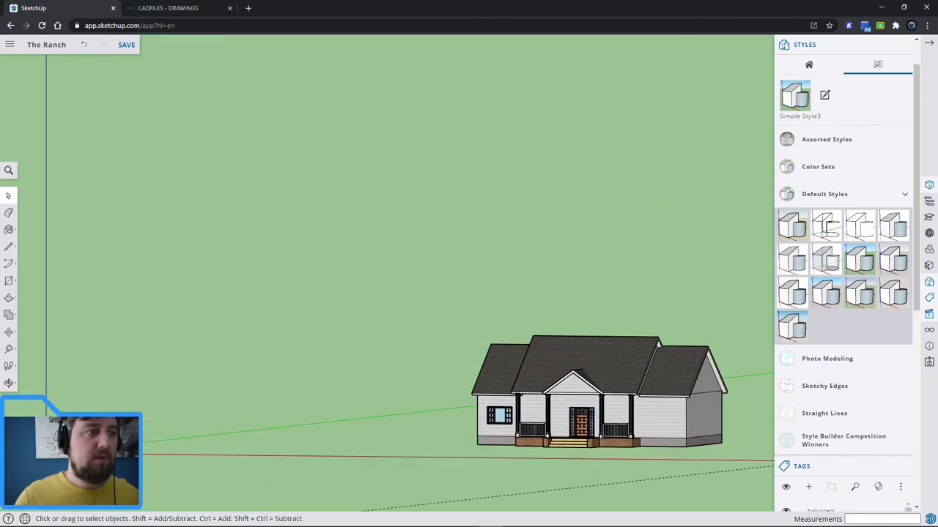
{"action": "scroll", "coordinate": [529, 210], "scroll_direction": "down", "scroll_amount": 5}
{"action": "middle_click_drag", "start_coordinate": [529, 211], "coordinate": [556, 253]}
{"action": "middle_click_drag", "start_coordinate": [614, 226], "coordinate": [567, 296]}
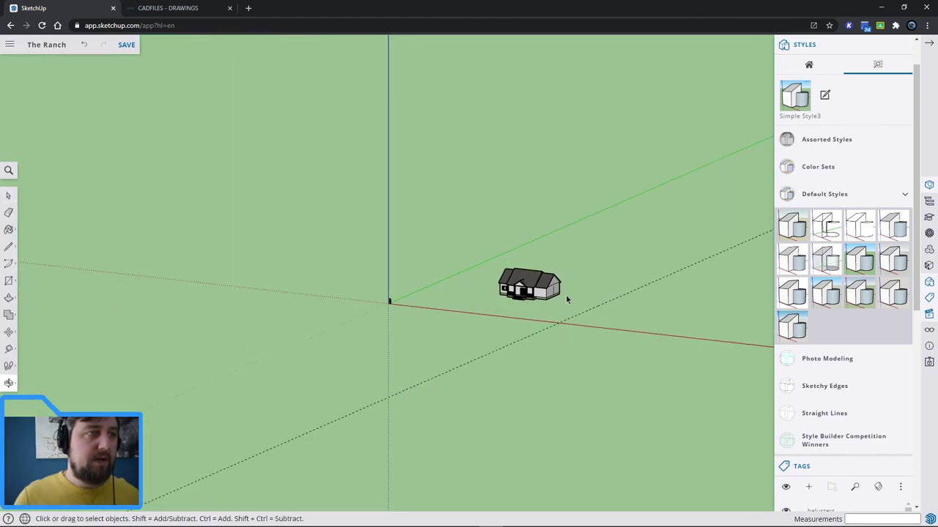
{"action": "key", "text": "o"}
{"action": "scroll", "coordinate": [607, 268], "scroll_direction": "up", "scroll_amount": 3}
{"action": "left_click_drag", "start_coordinate": [607, 268], "coordinate": [698, 199]}
{"action": "key", "text": "space"}
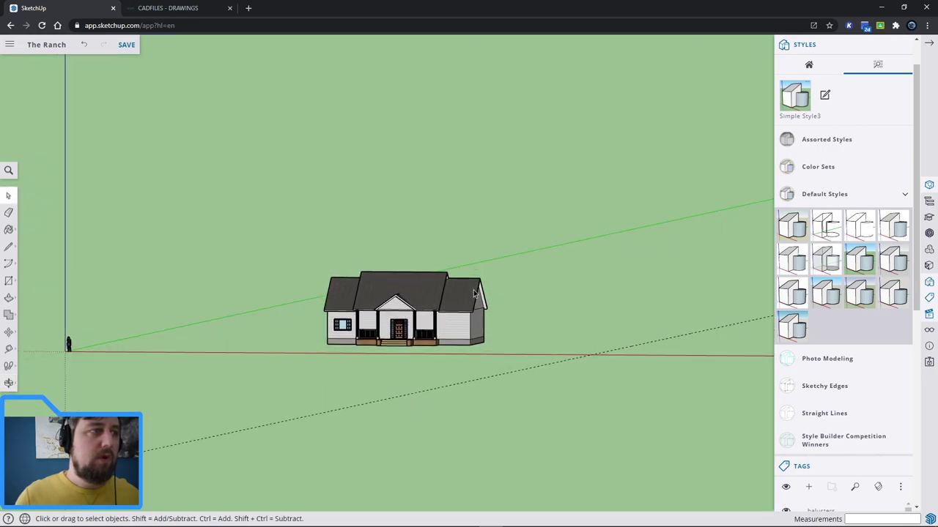
{"action": "scroll", "coordinate": [422, 331], "scroll_direction": "up", "scroll_amount": 6}
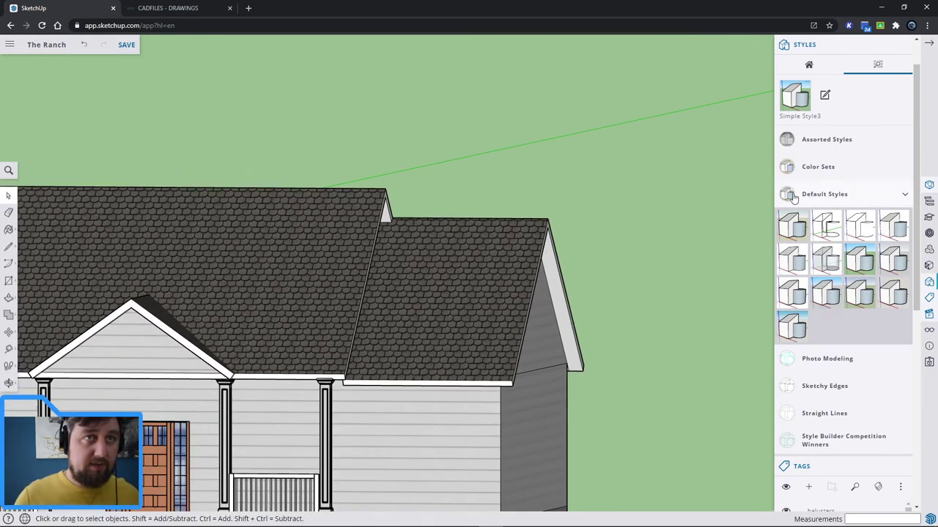
{"action": "scroll", "coordinate": [571, 368], "scroll_direction": "down", "scroll_amount": 5}
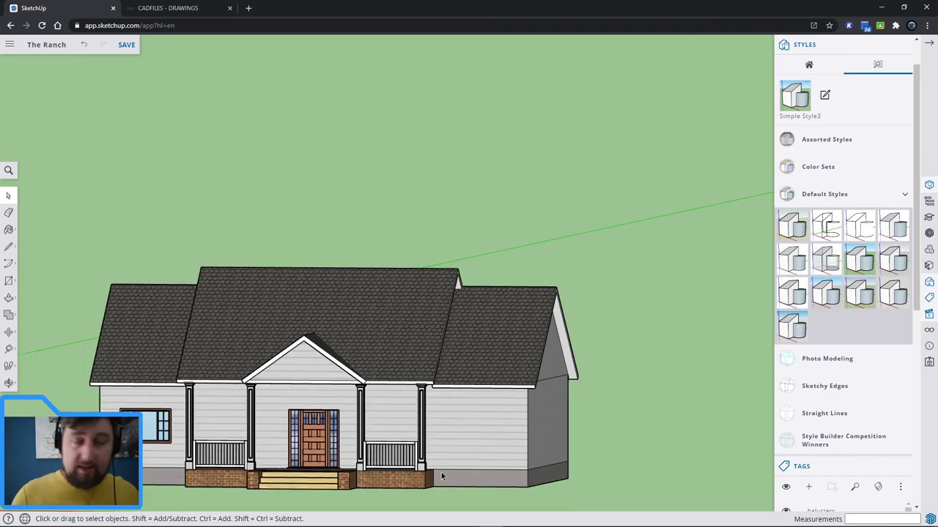